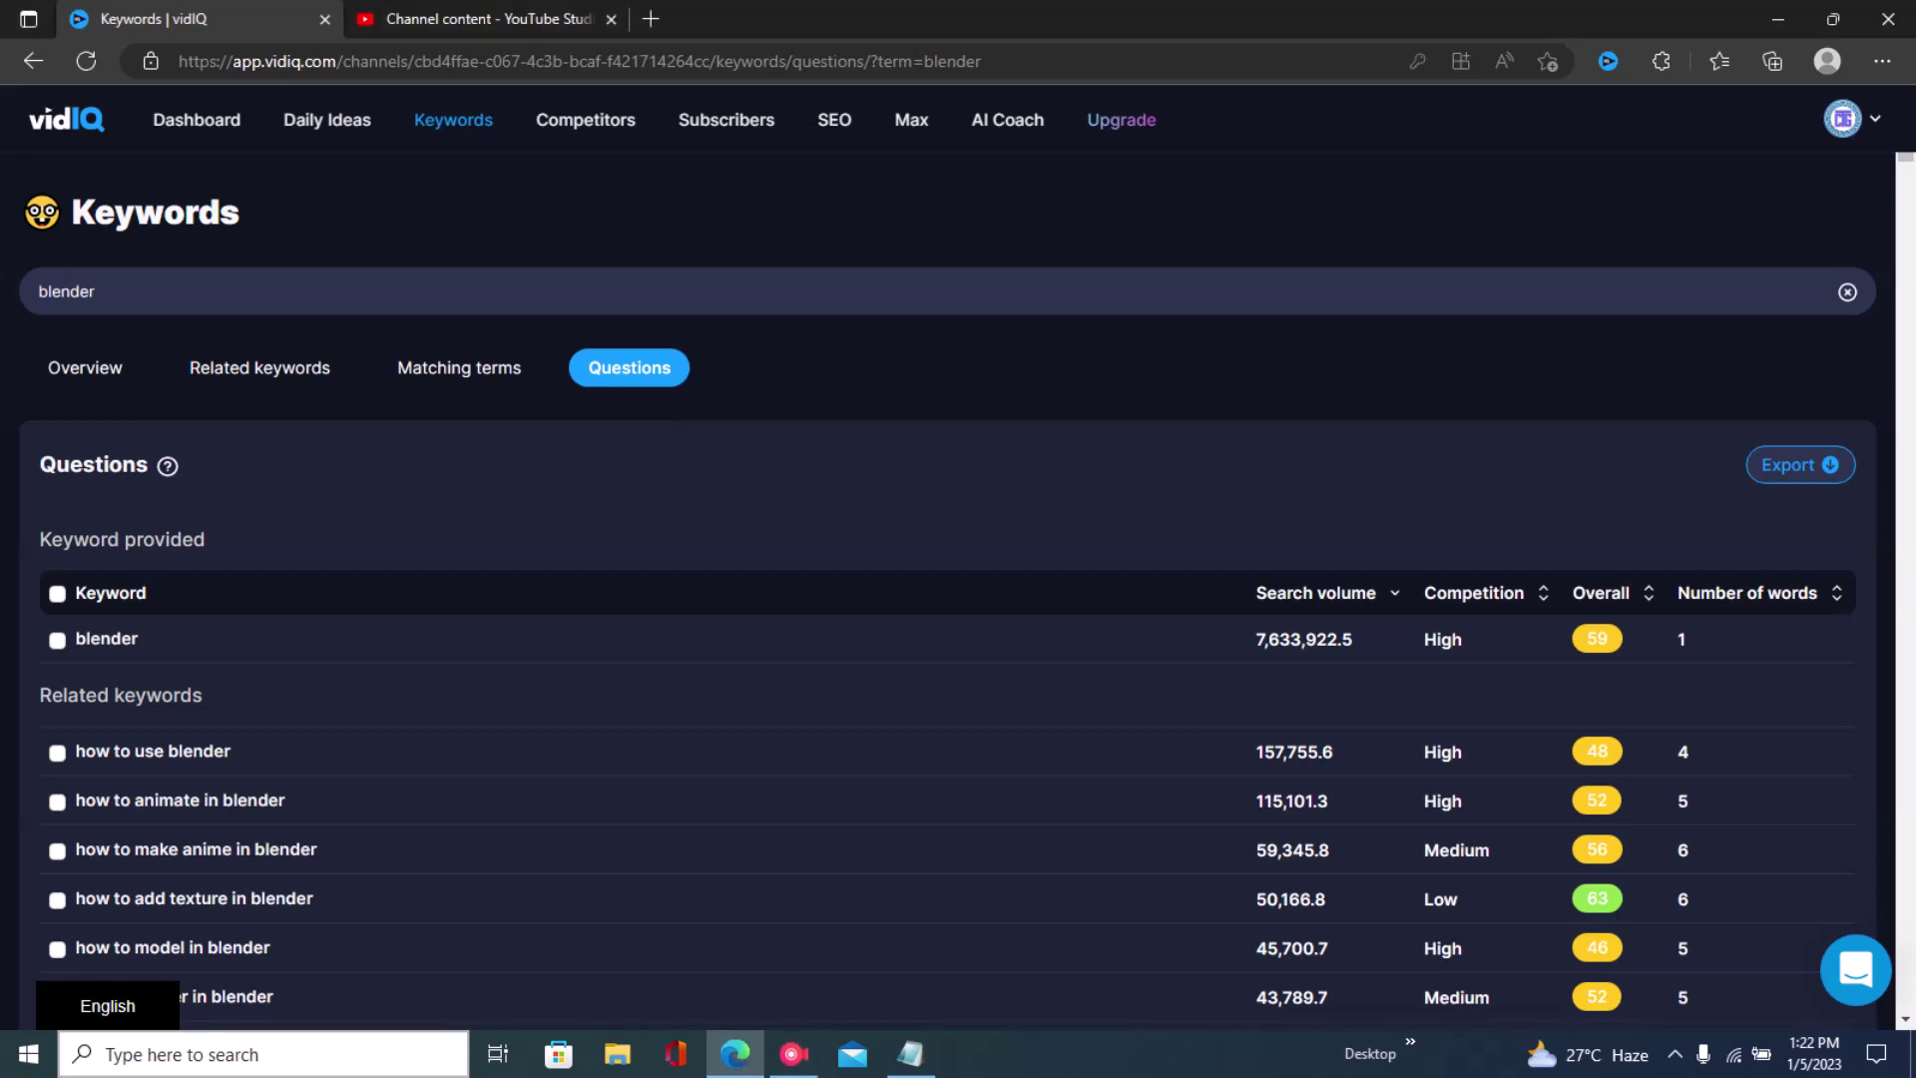
- Run the keyword search for "blender" again to view its overview
left_click_drag(96, 291, 36, 292)
left_click(96, 291)
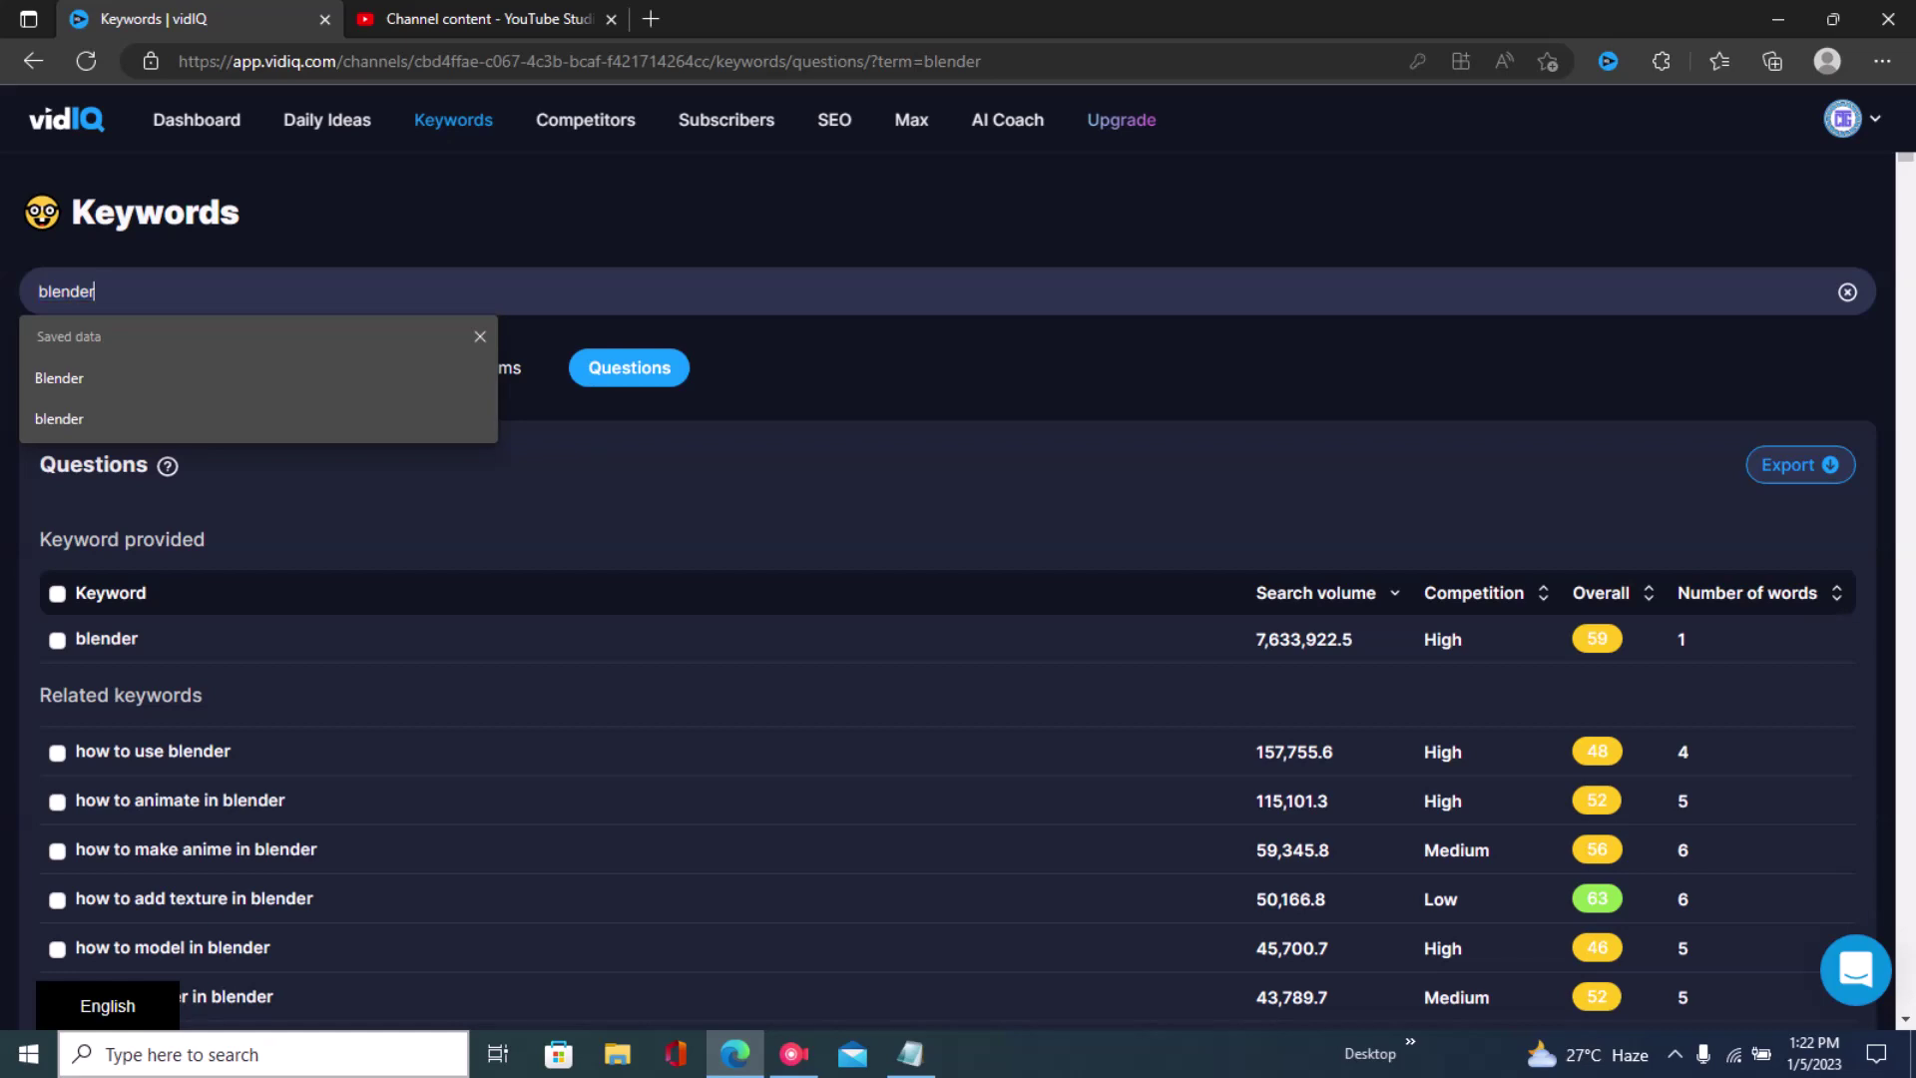
key("Return")
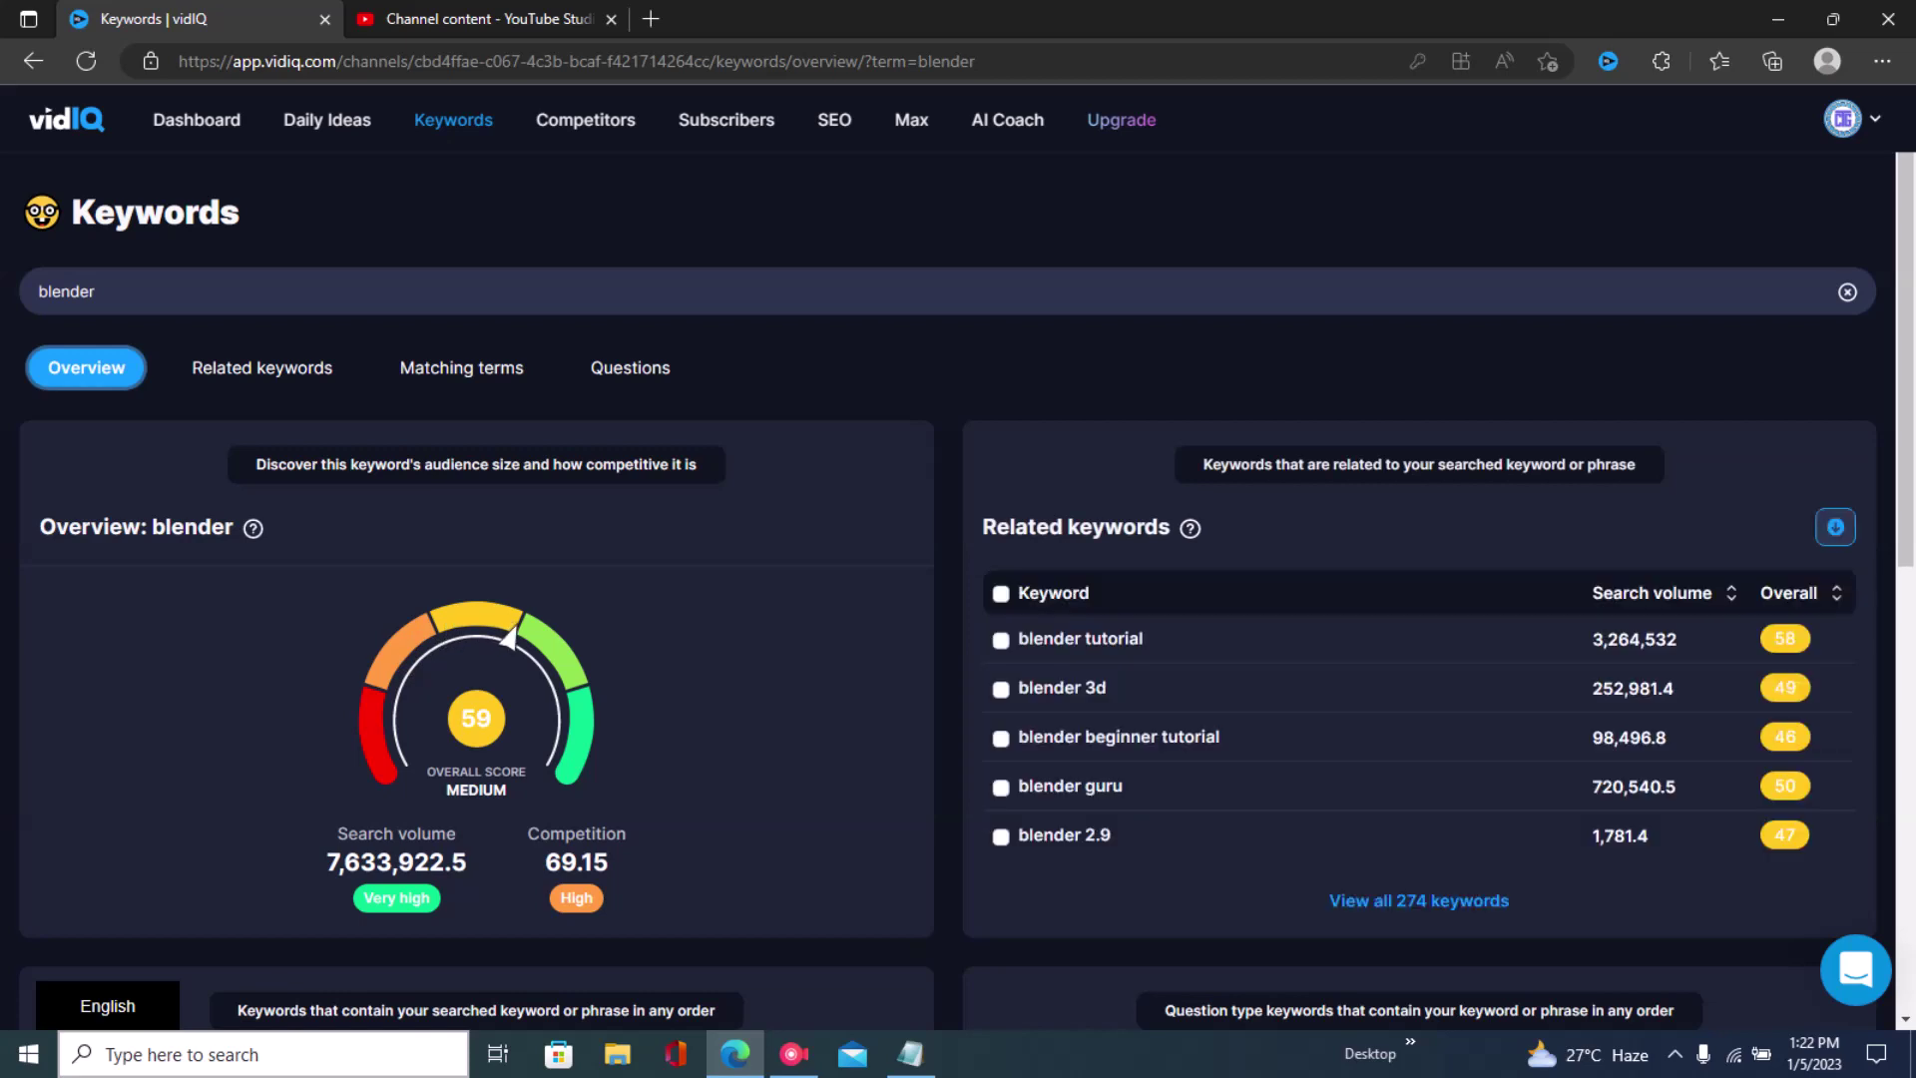
- Visit the dashboard, and return to the Keywords start page with an empty search field ready for input
left_click(197, 120)
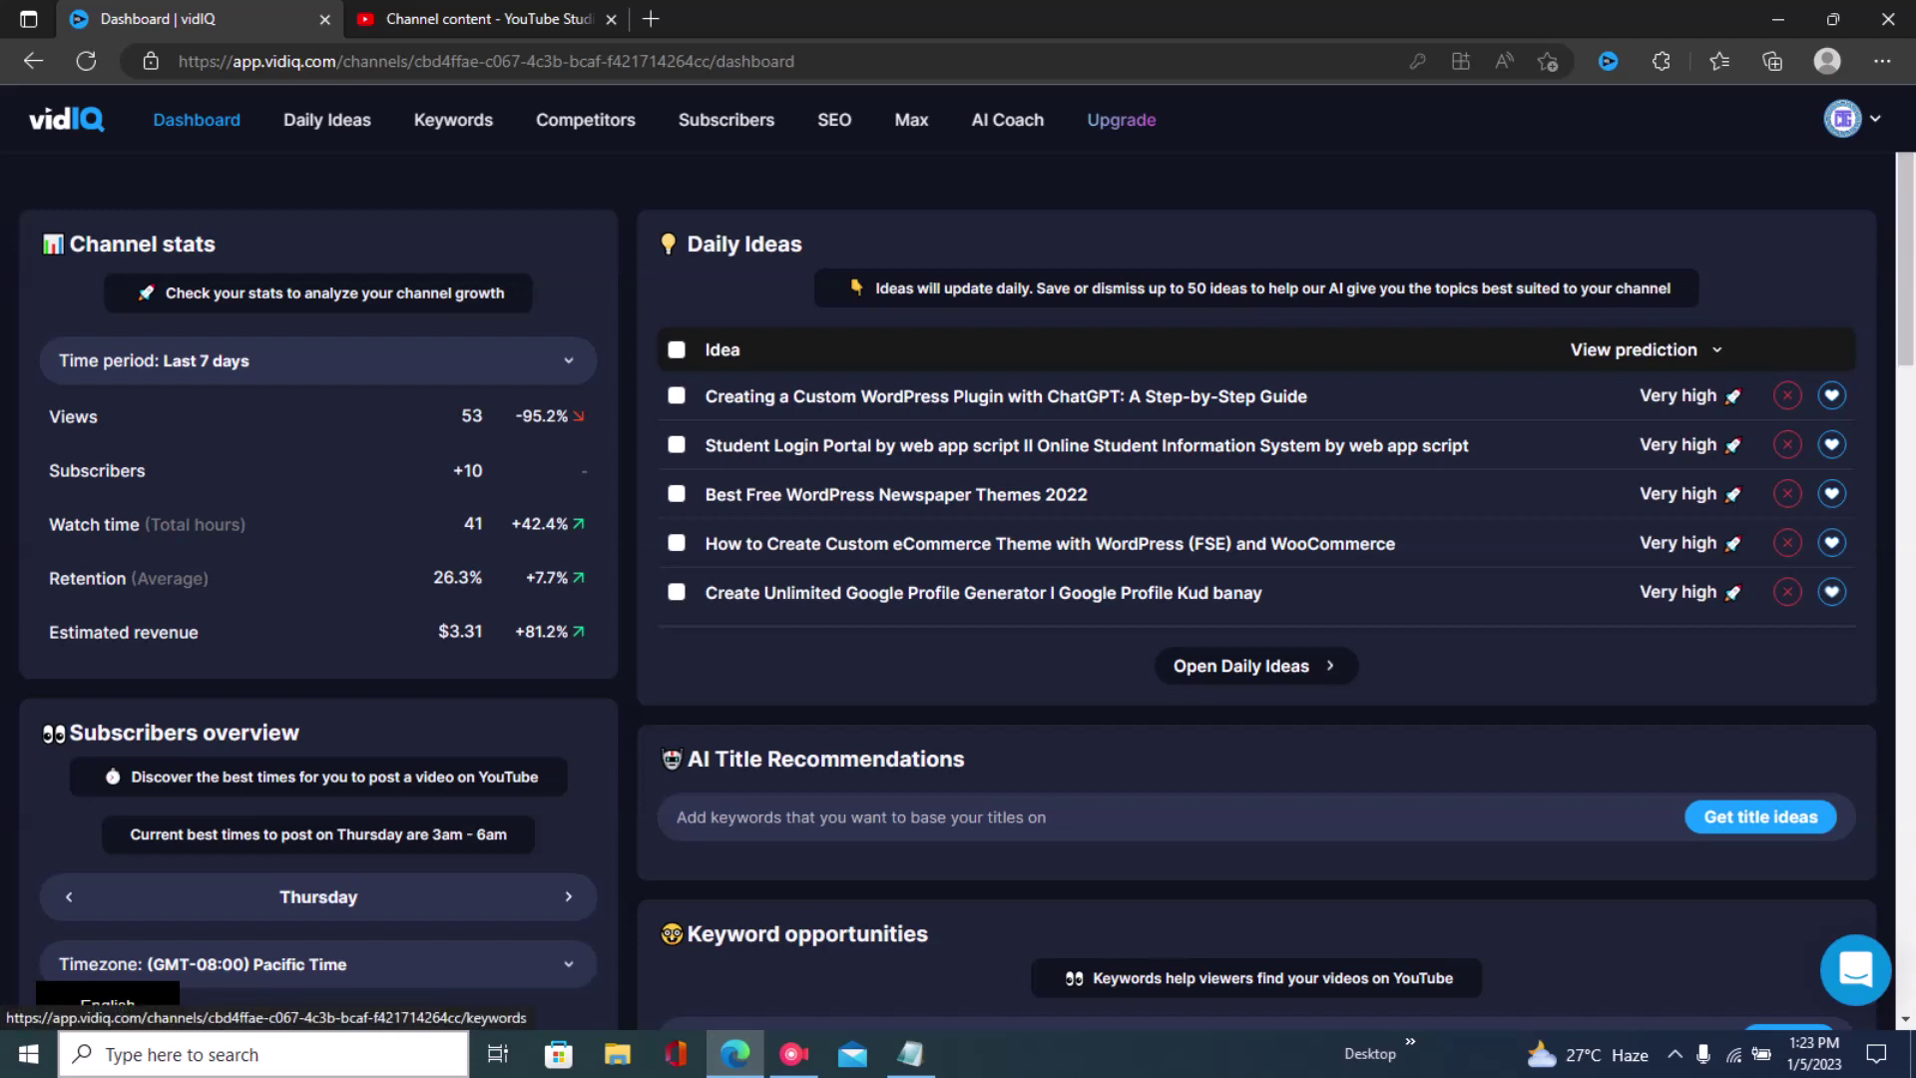
left_click(453, 120)
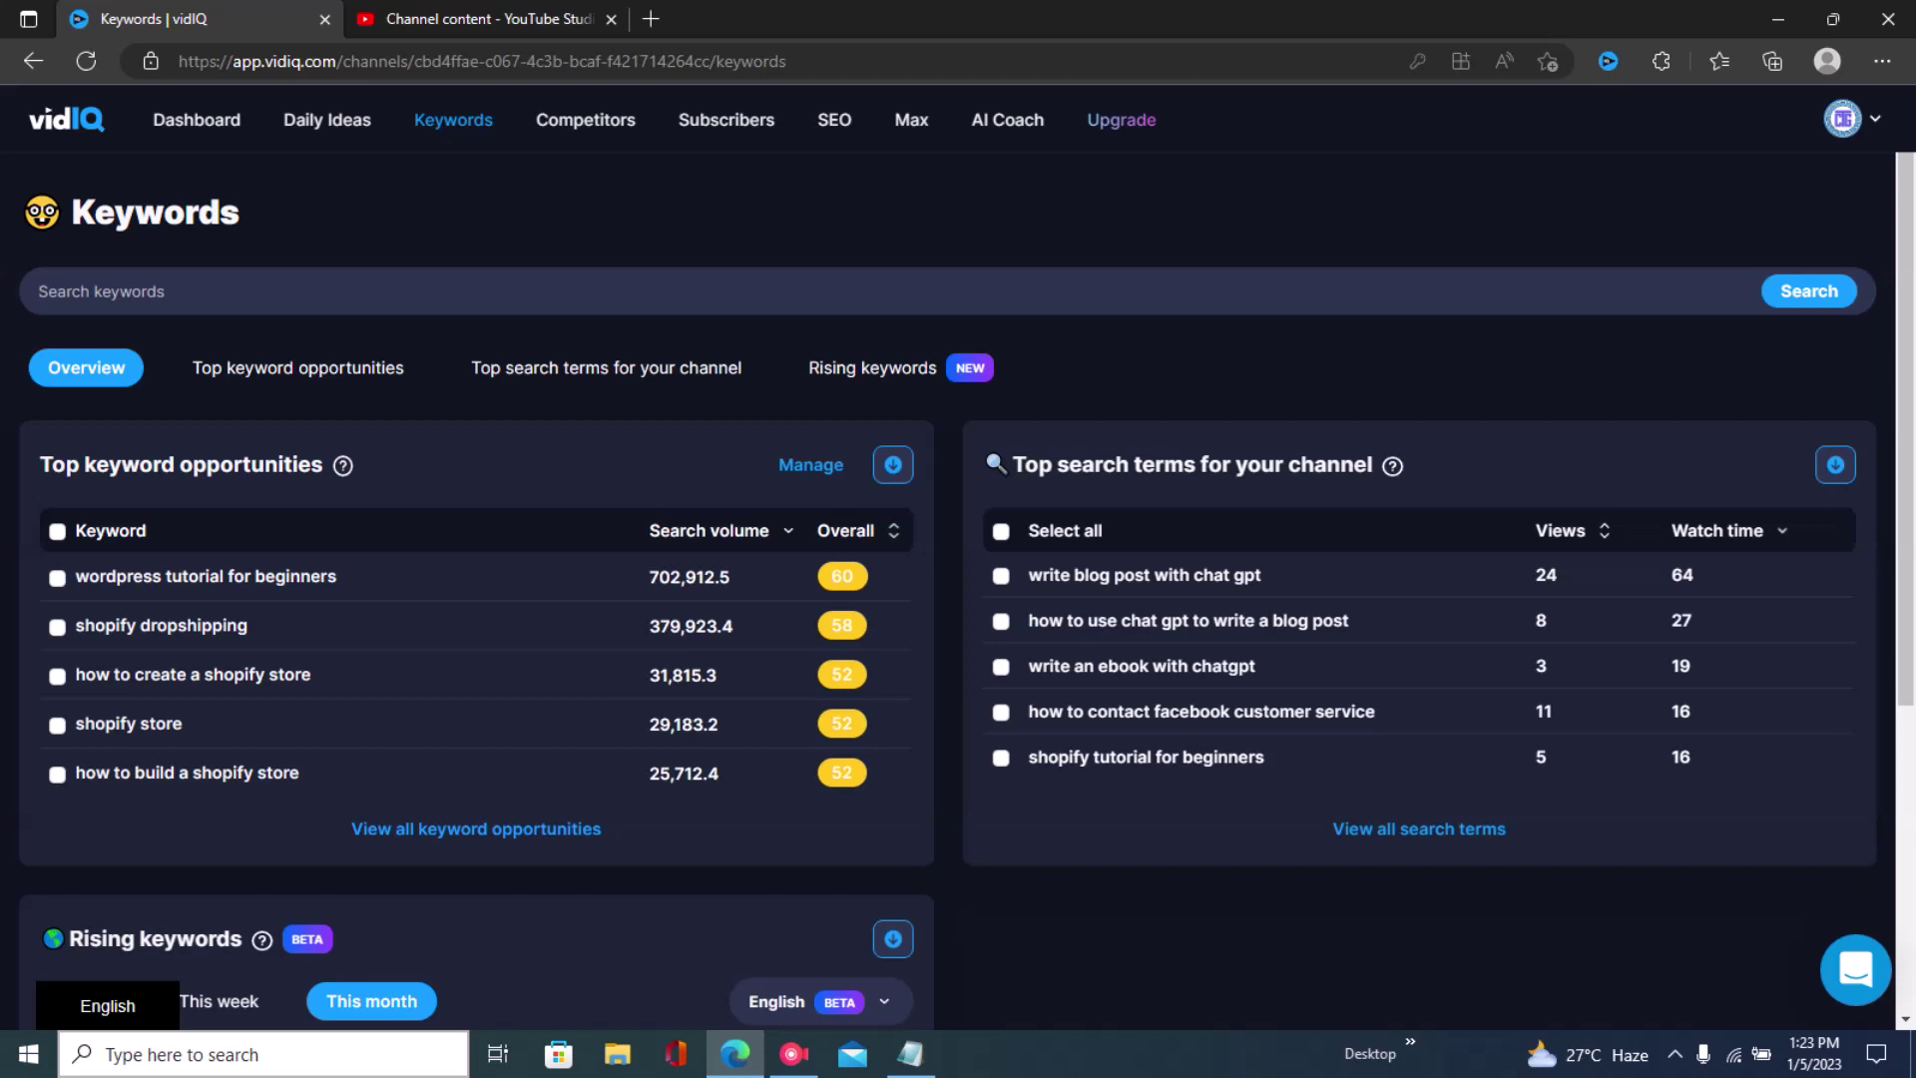
key("Down")
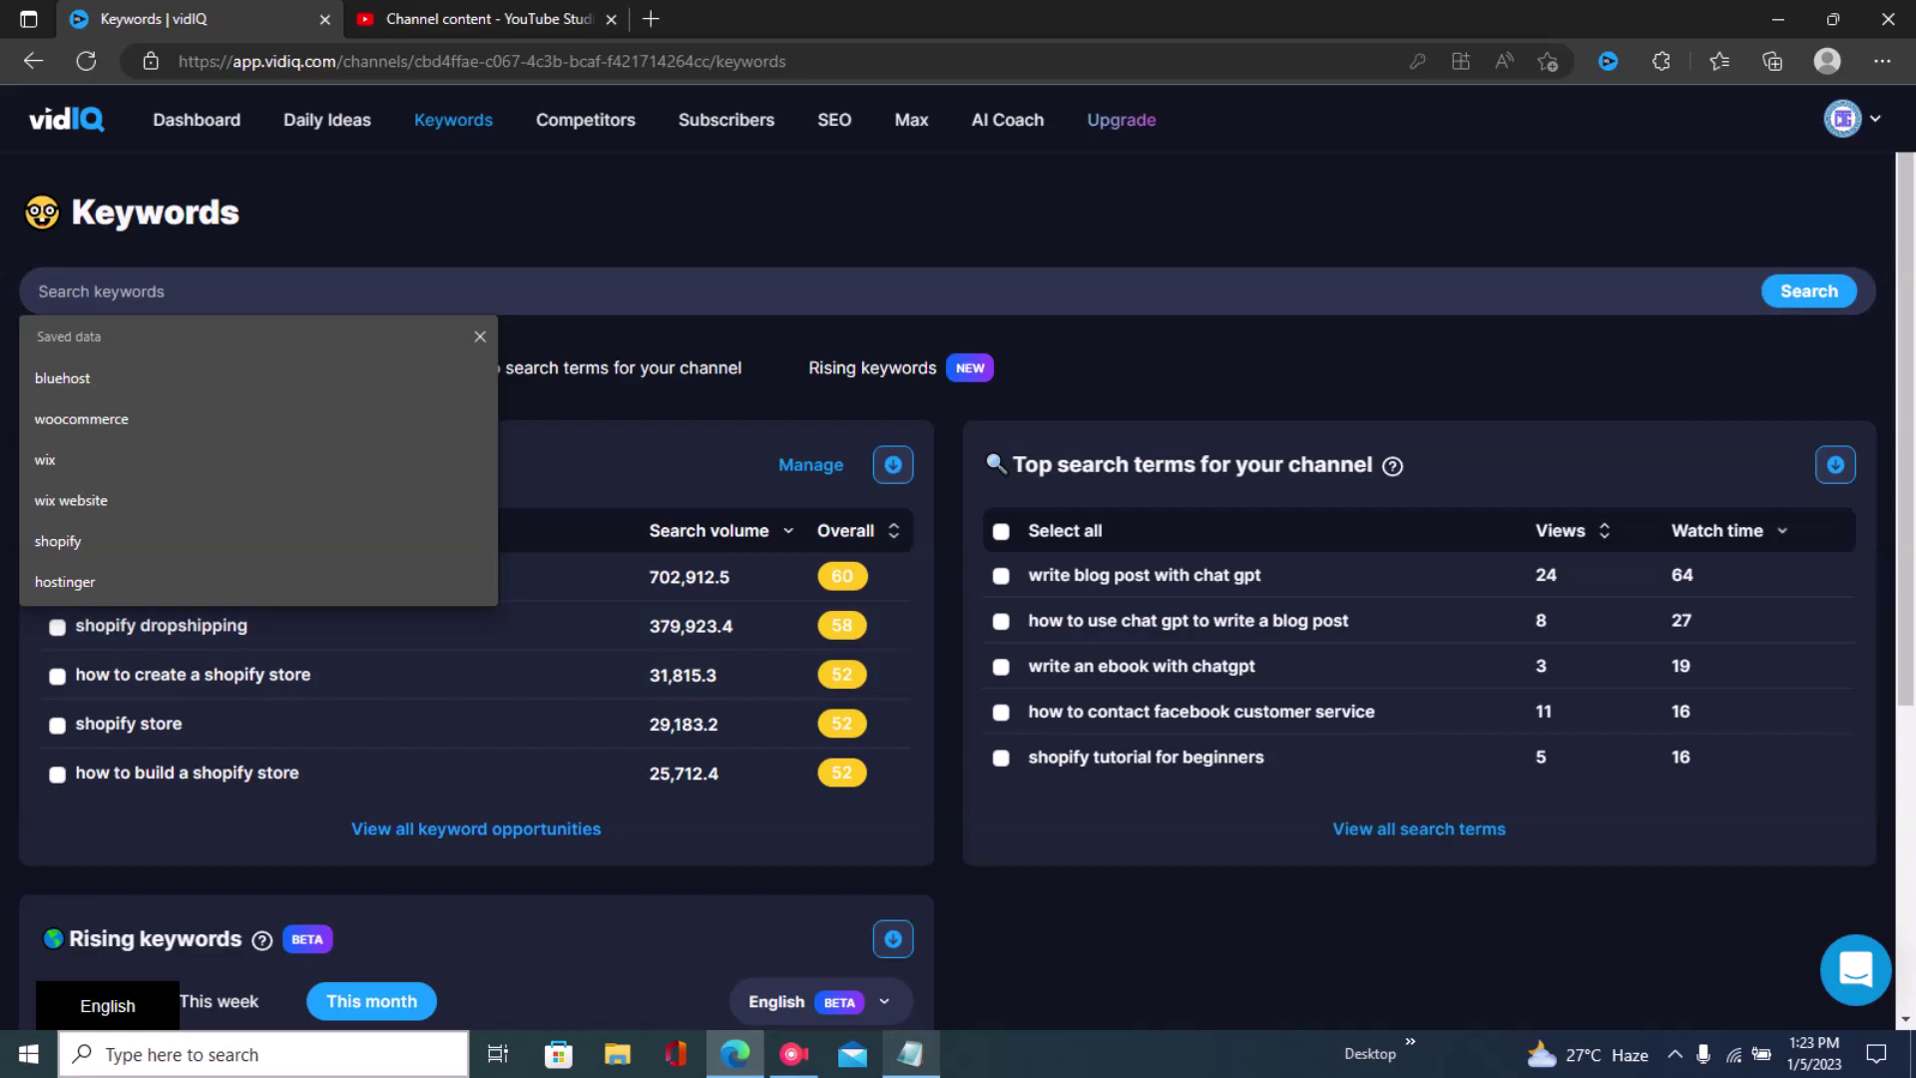
- Switch to the Notepad outline and highlight the first item, "DECIDE A NICHE"
key("alt+Tab")
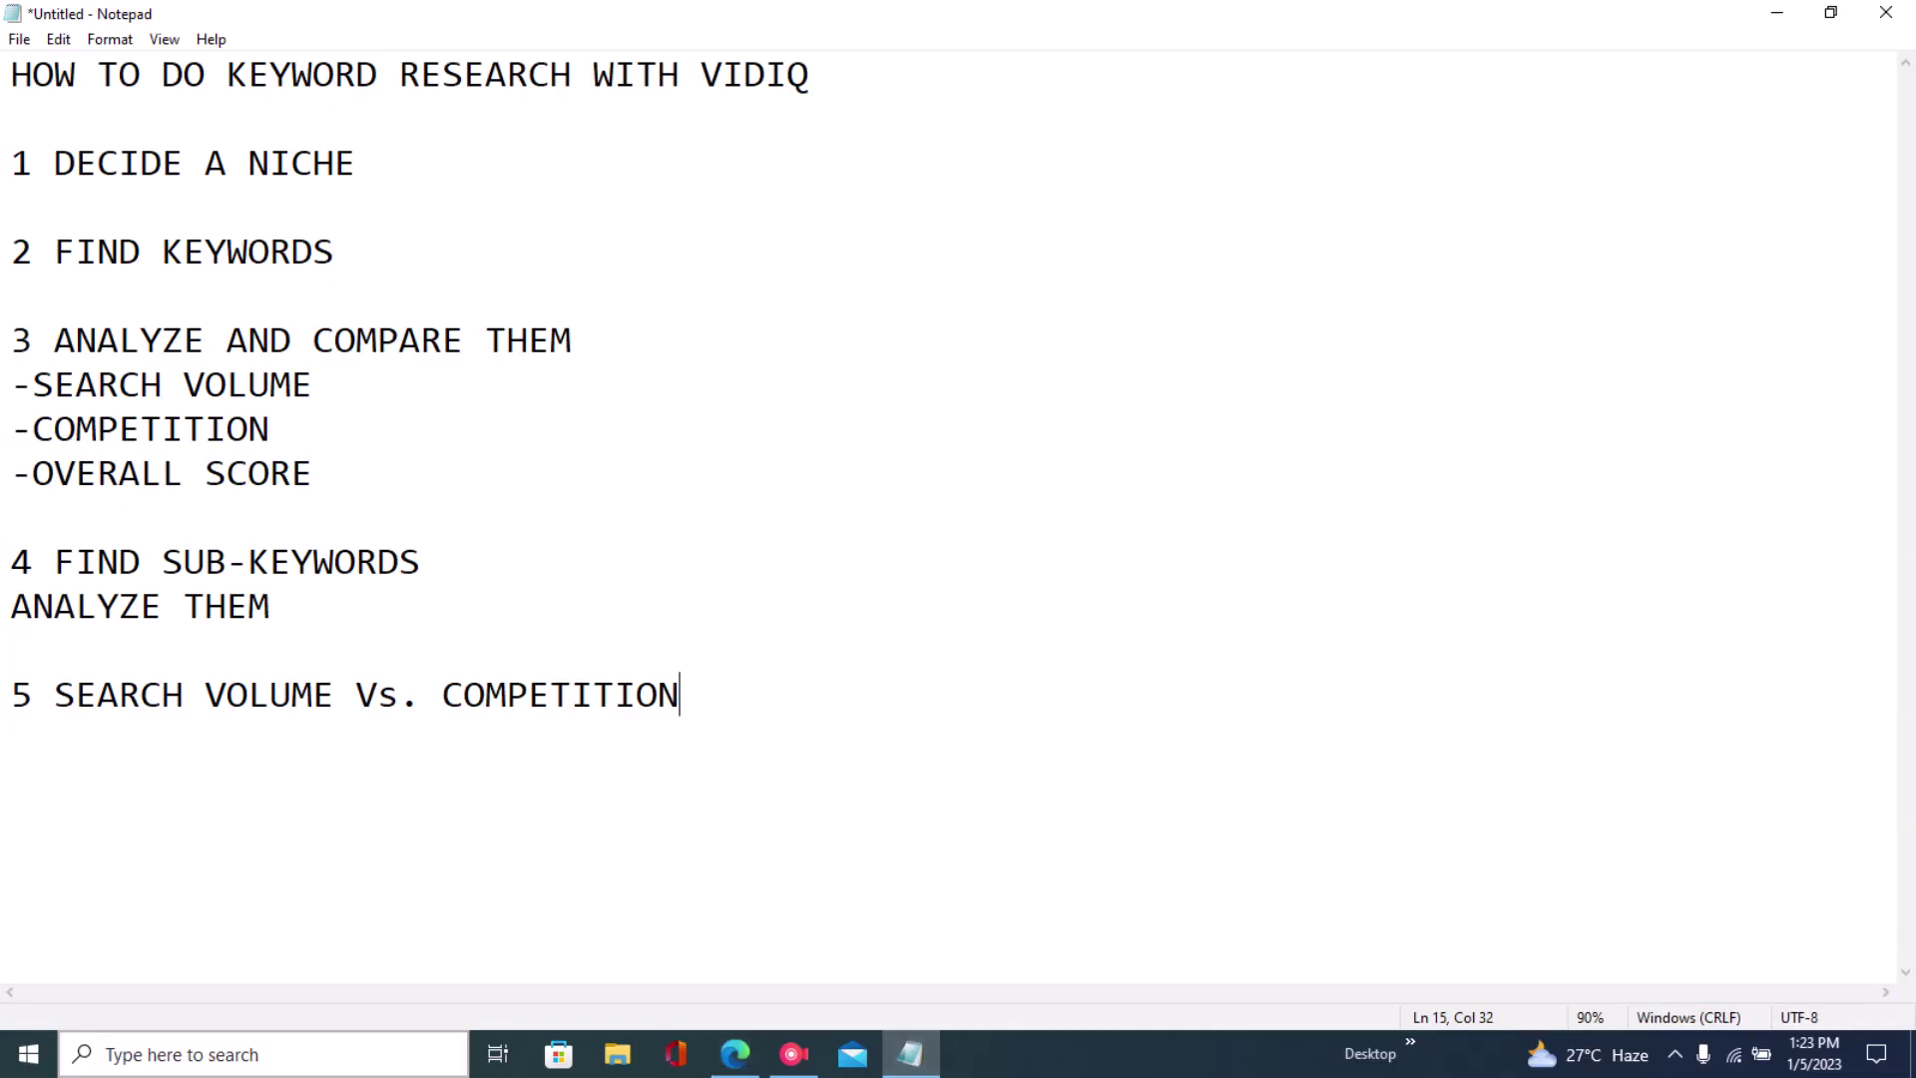
left_click(54, 163)
left_click_drag(55, 162, 356, 163)
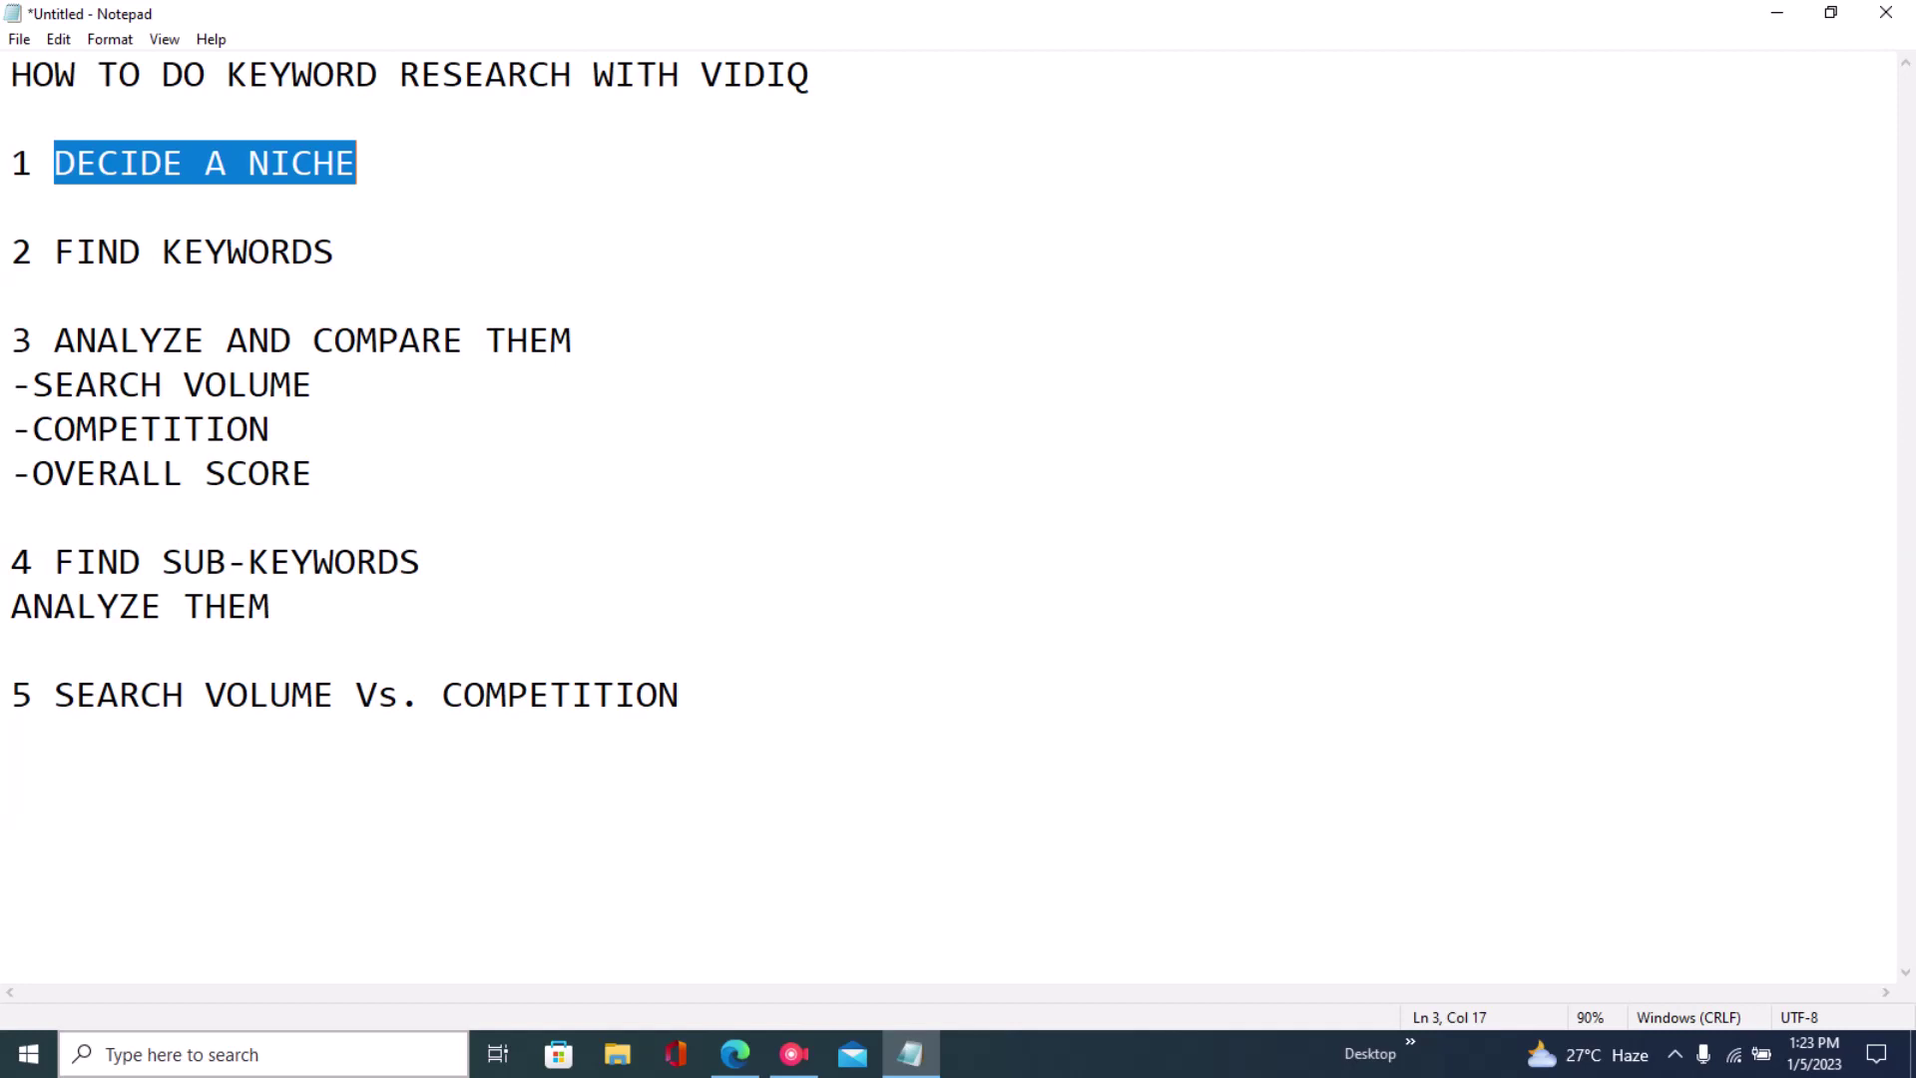
left_click(356, 162)
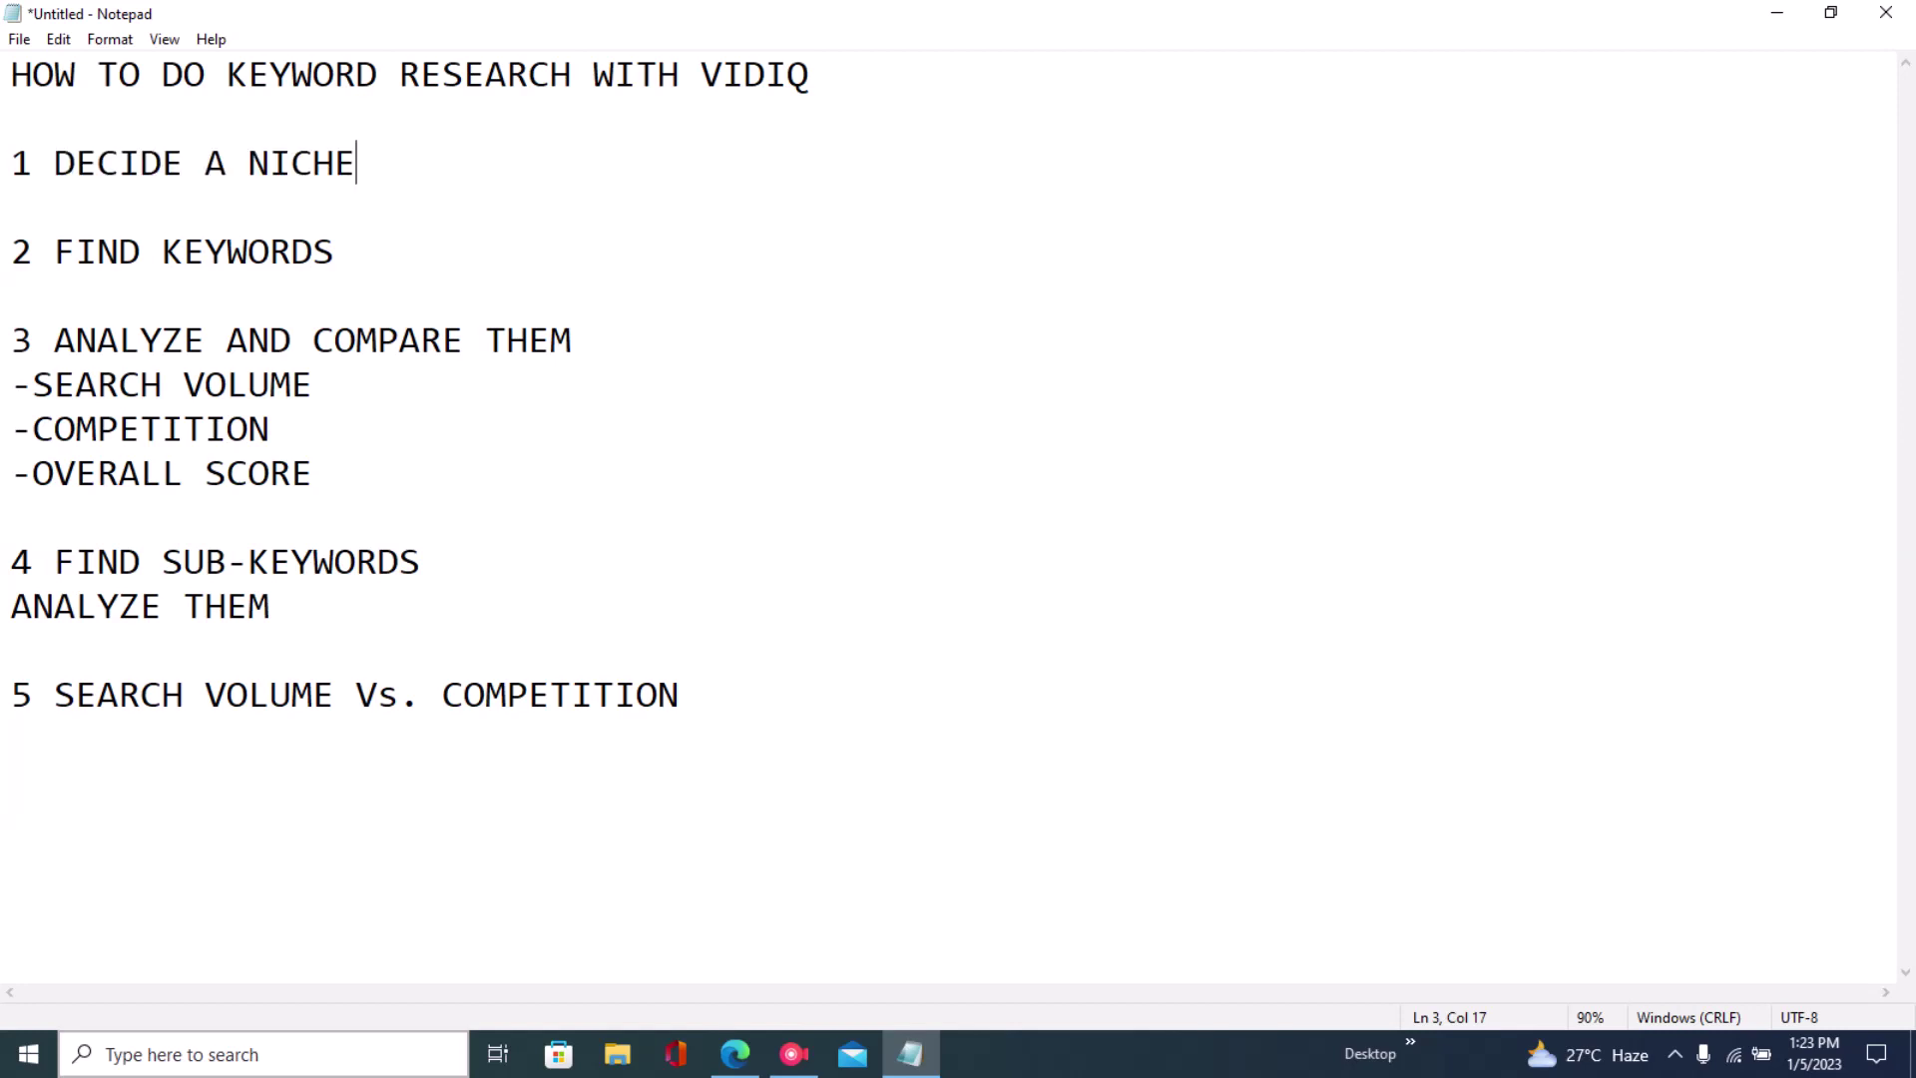
- Switch back to vidIQ in the browser and search keywords for "Xen crypto"
left_click(735, 1053)
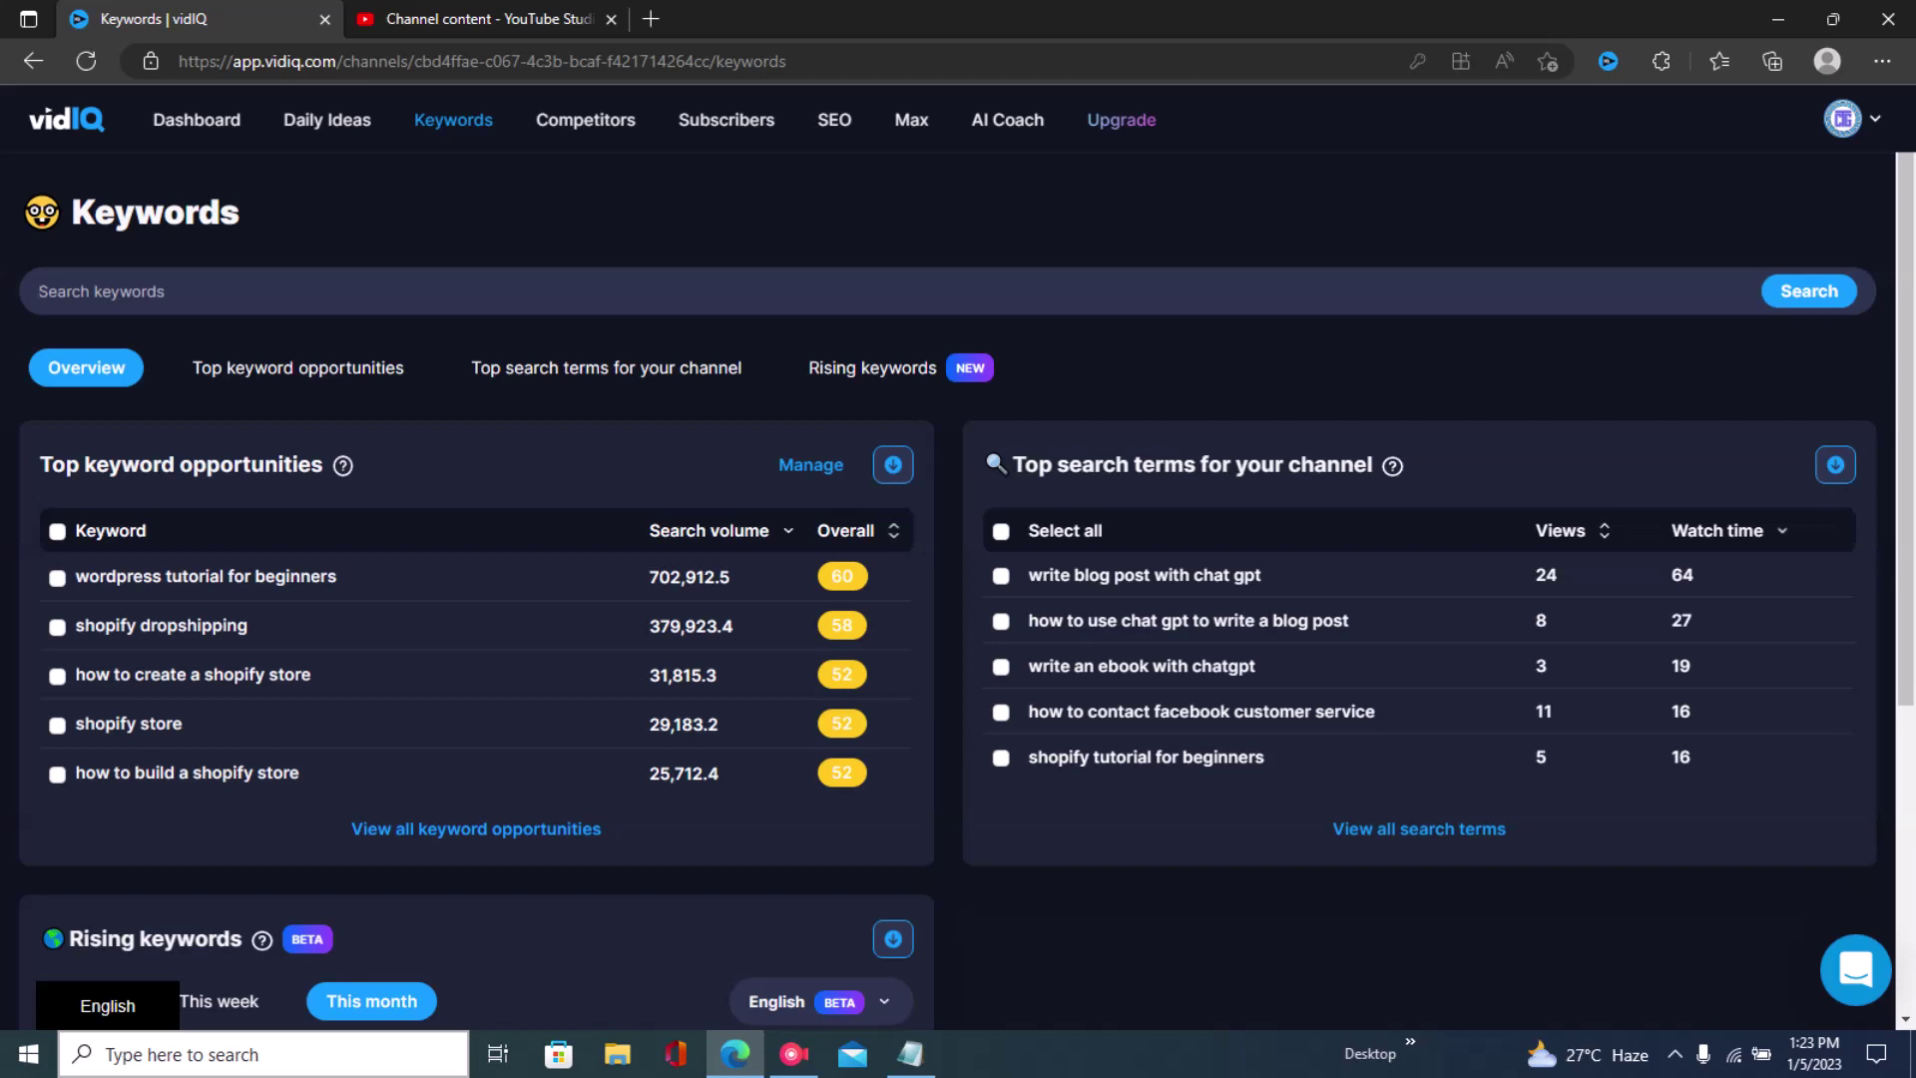
type("Xen crypto")
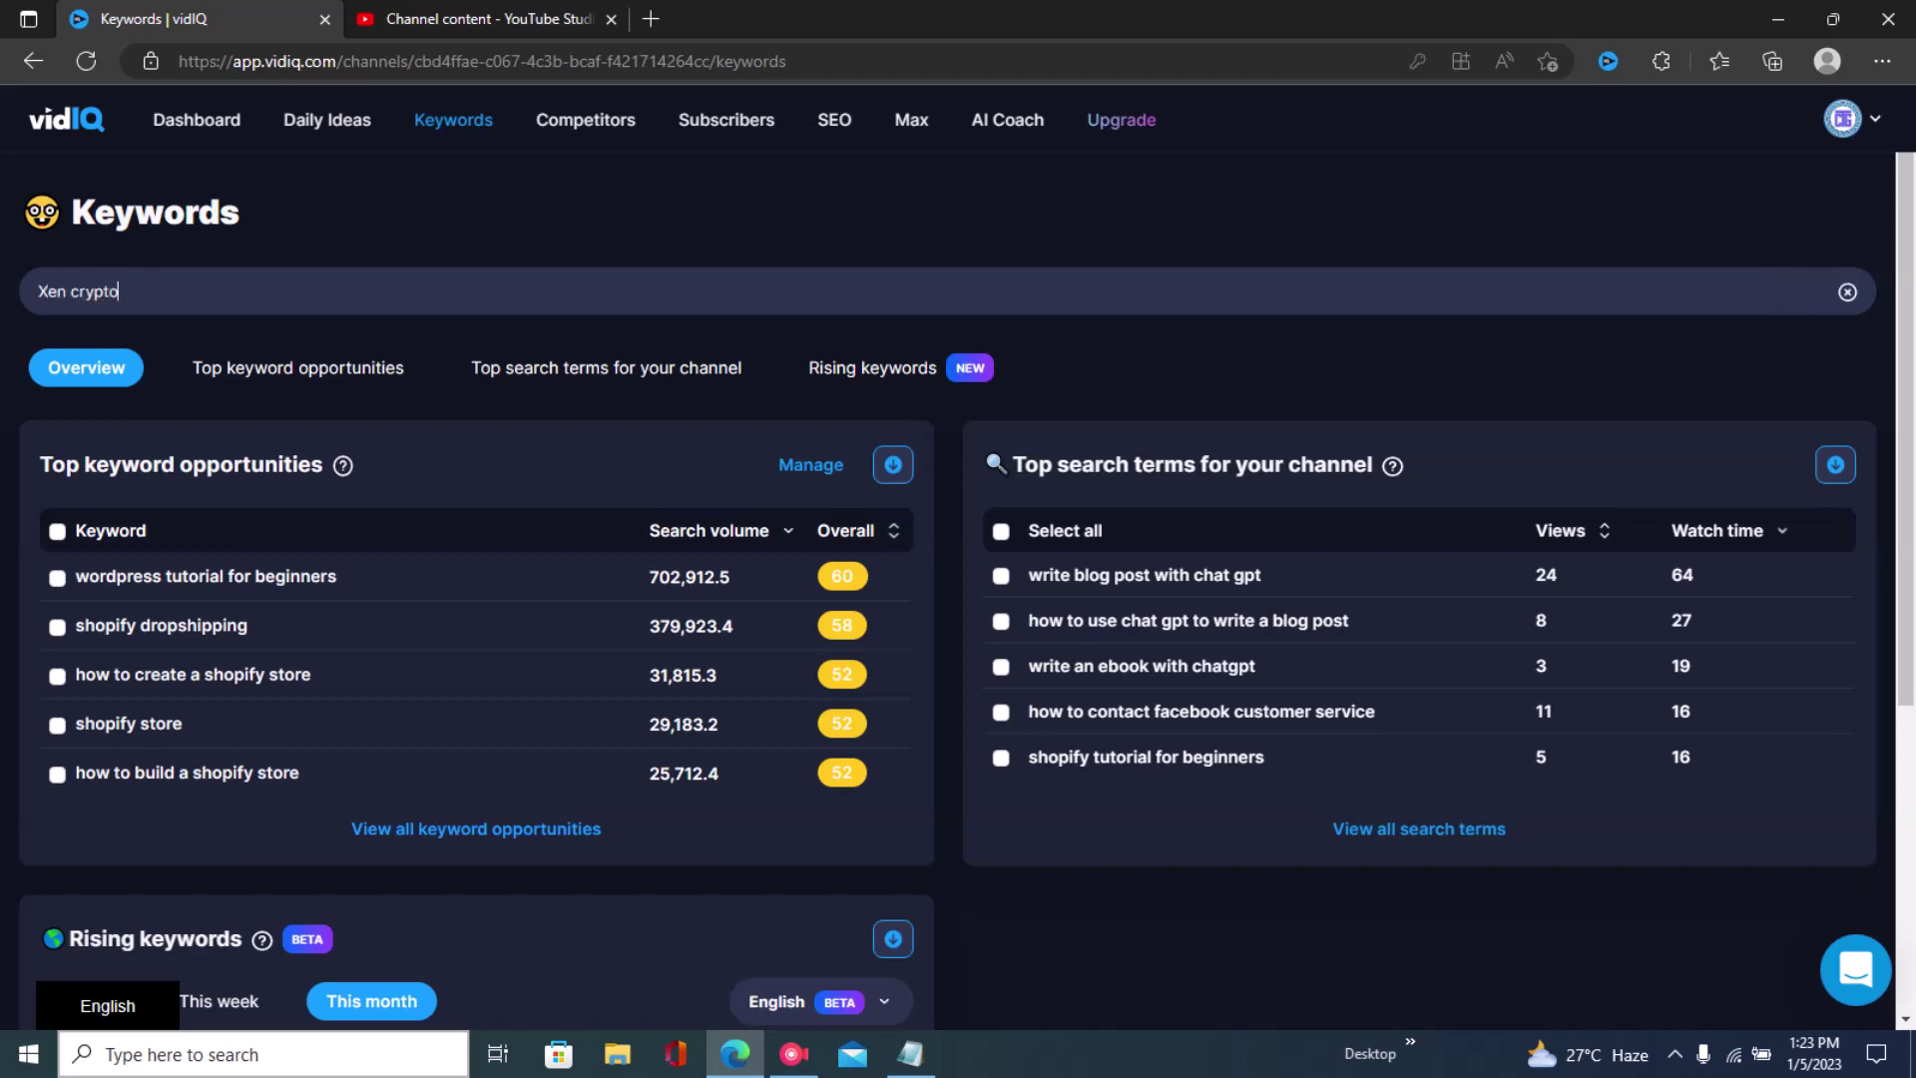
key("Return")
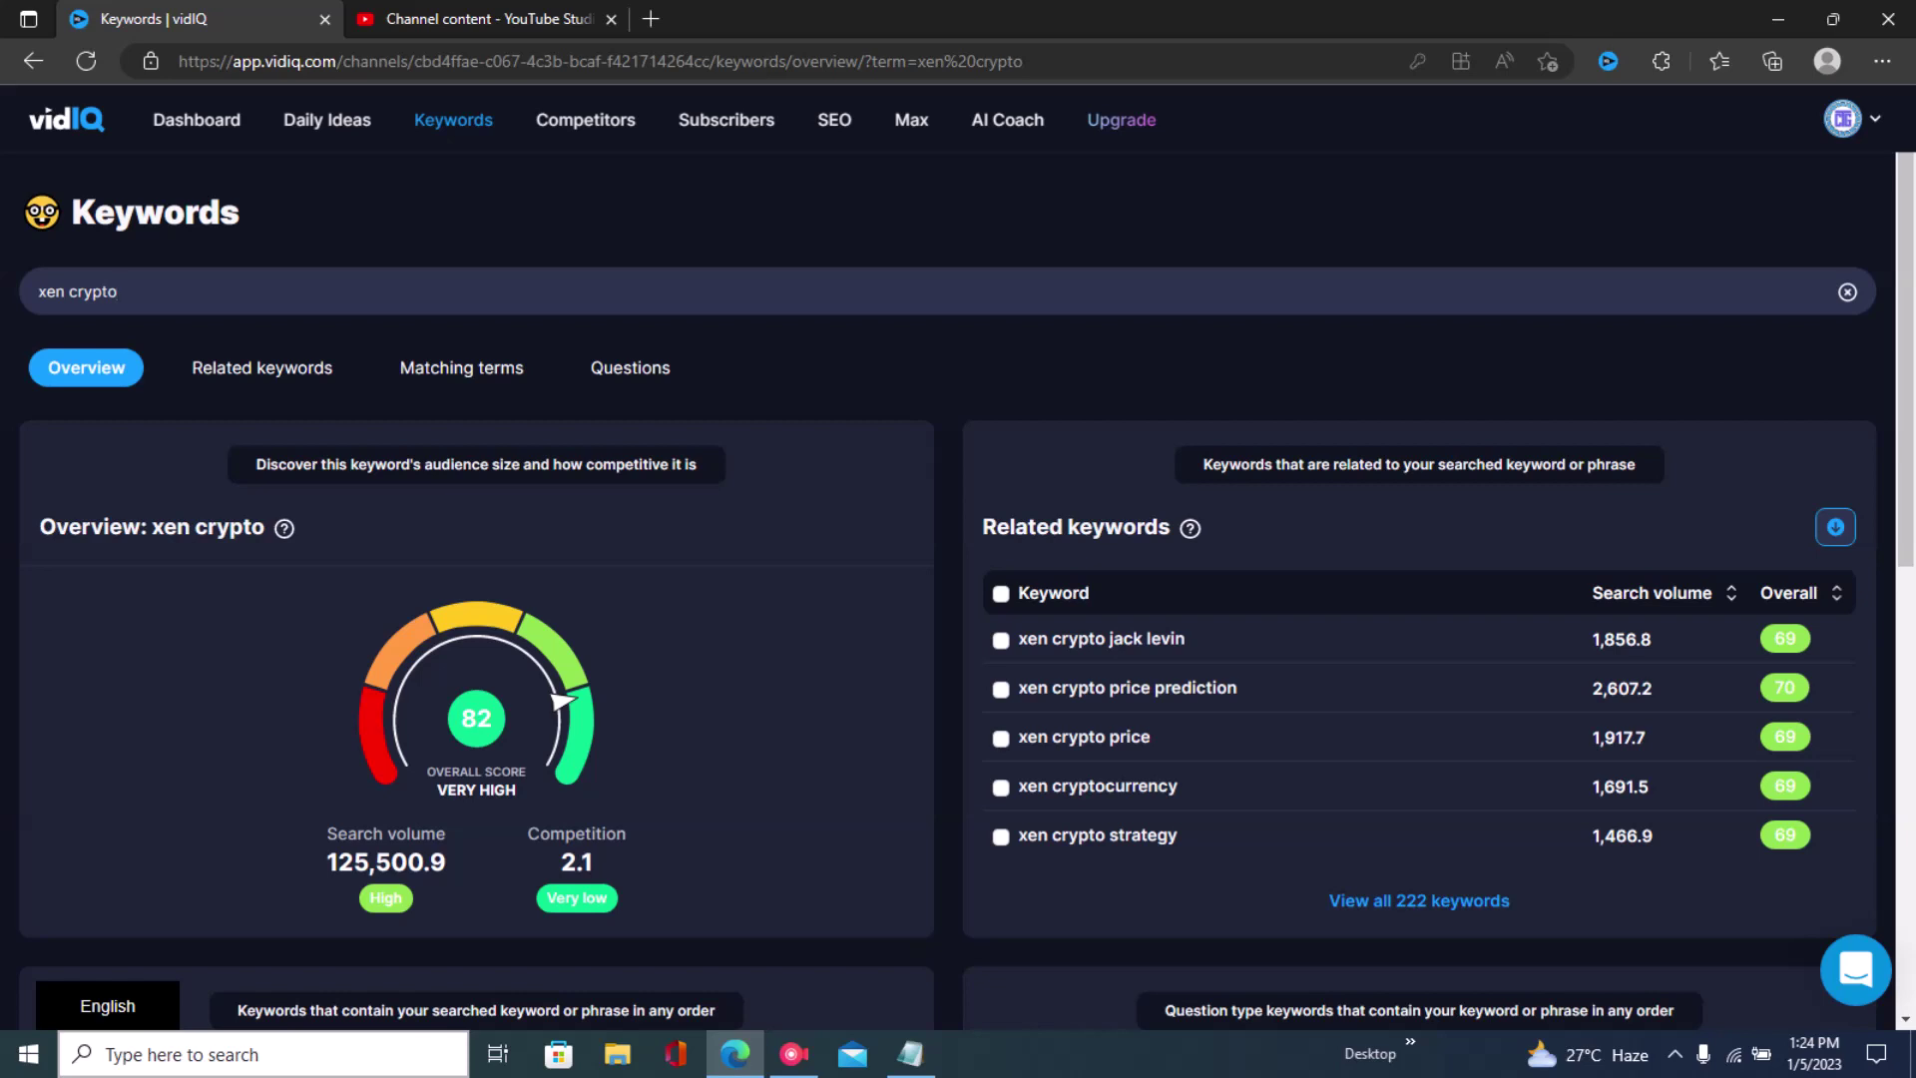
- Examine the competition and search volume figures in the xen crypto overview, highlighting their labels
left_click_drag(326, 833, 627, 834)
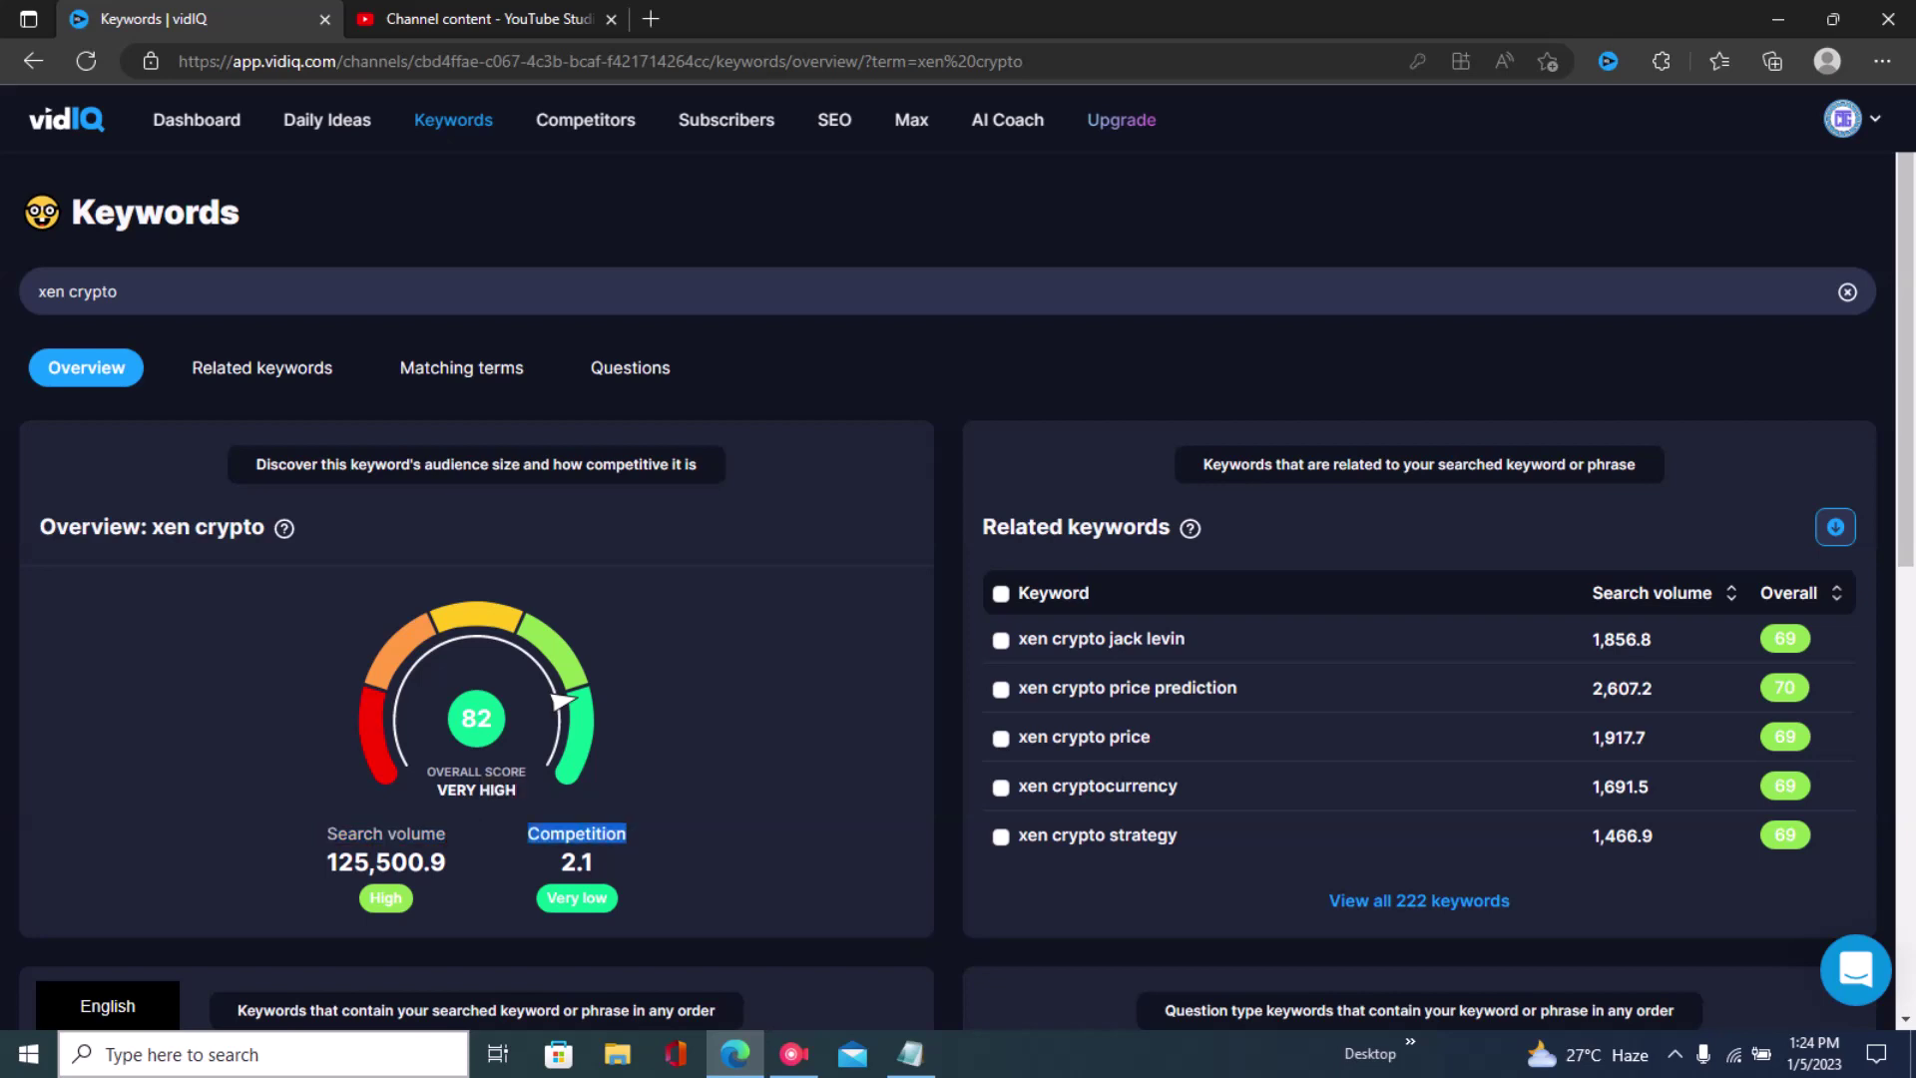
left_click(626, 833)
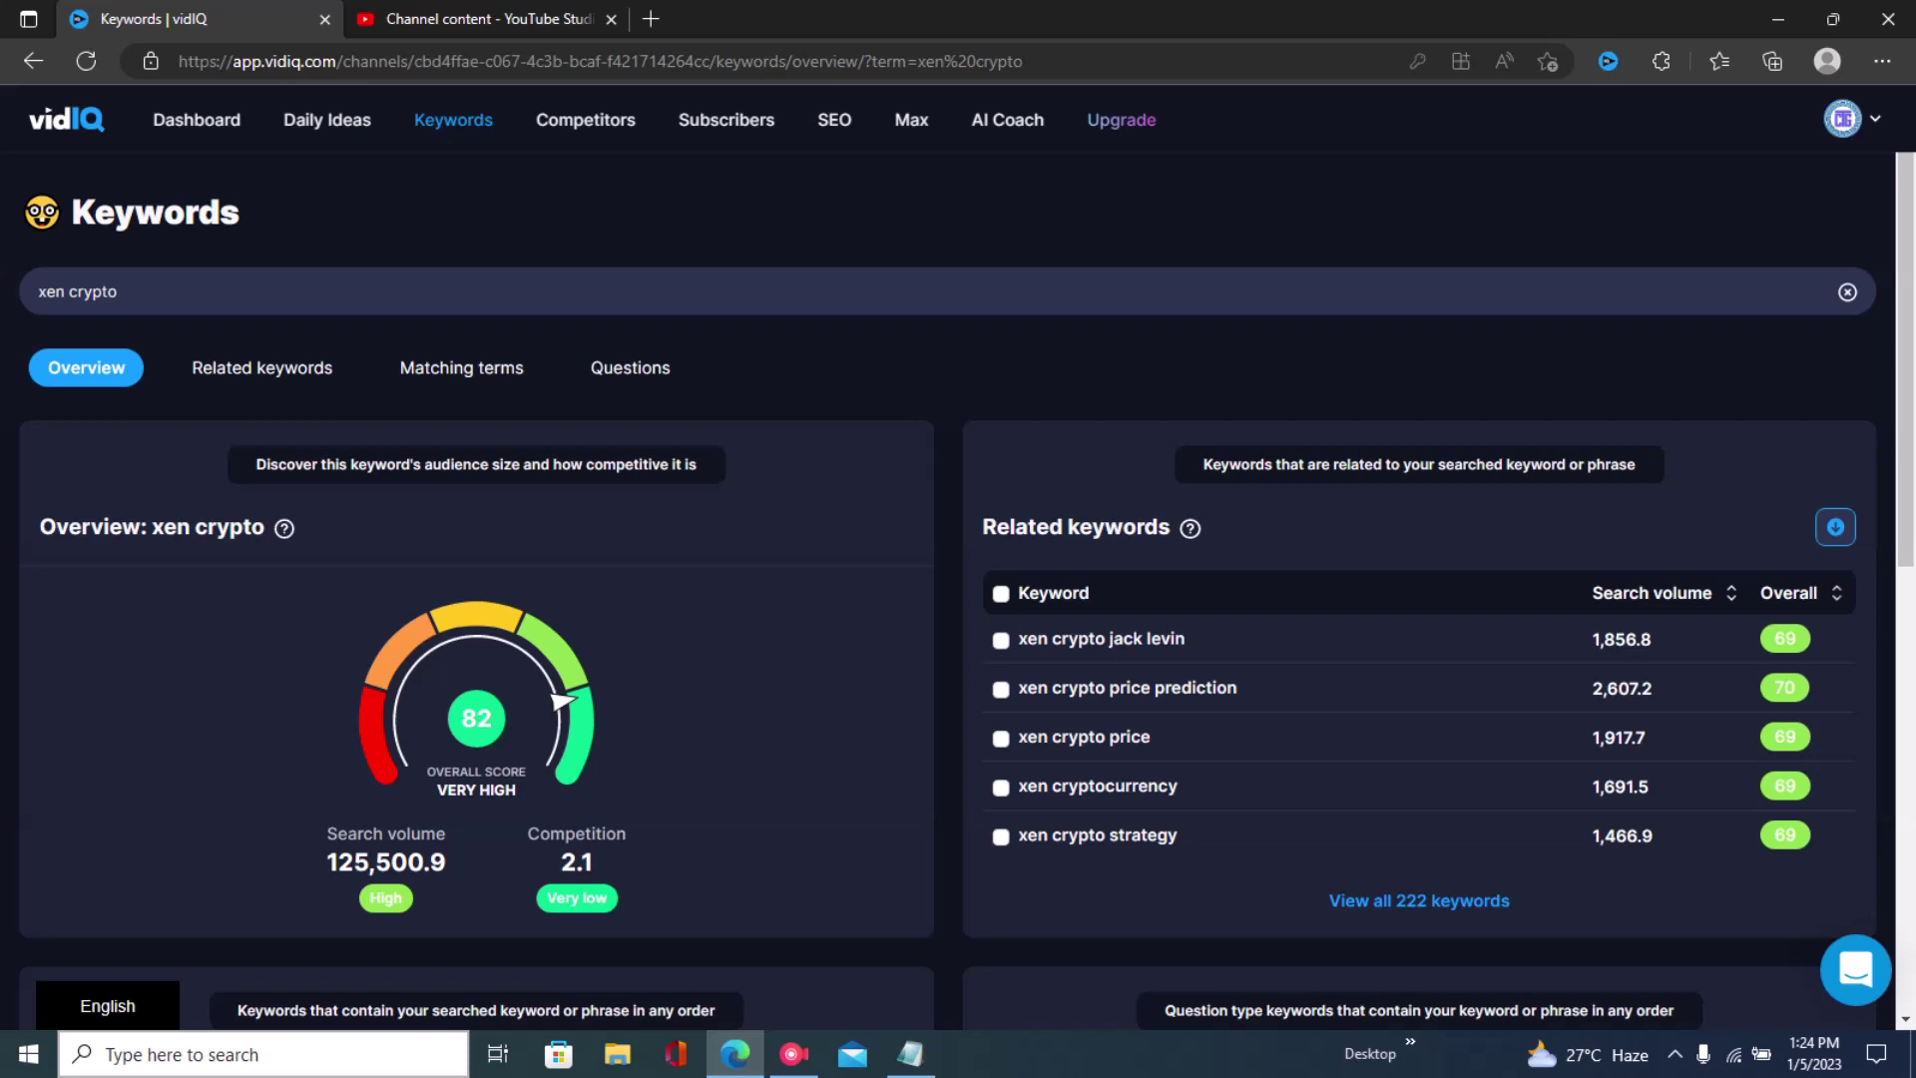
left_click_drag(327, 833, 446, 833)
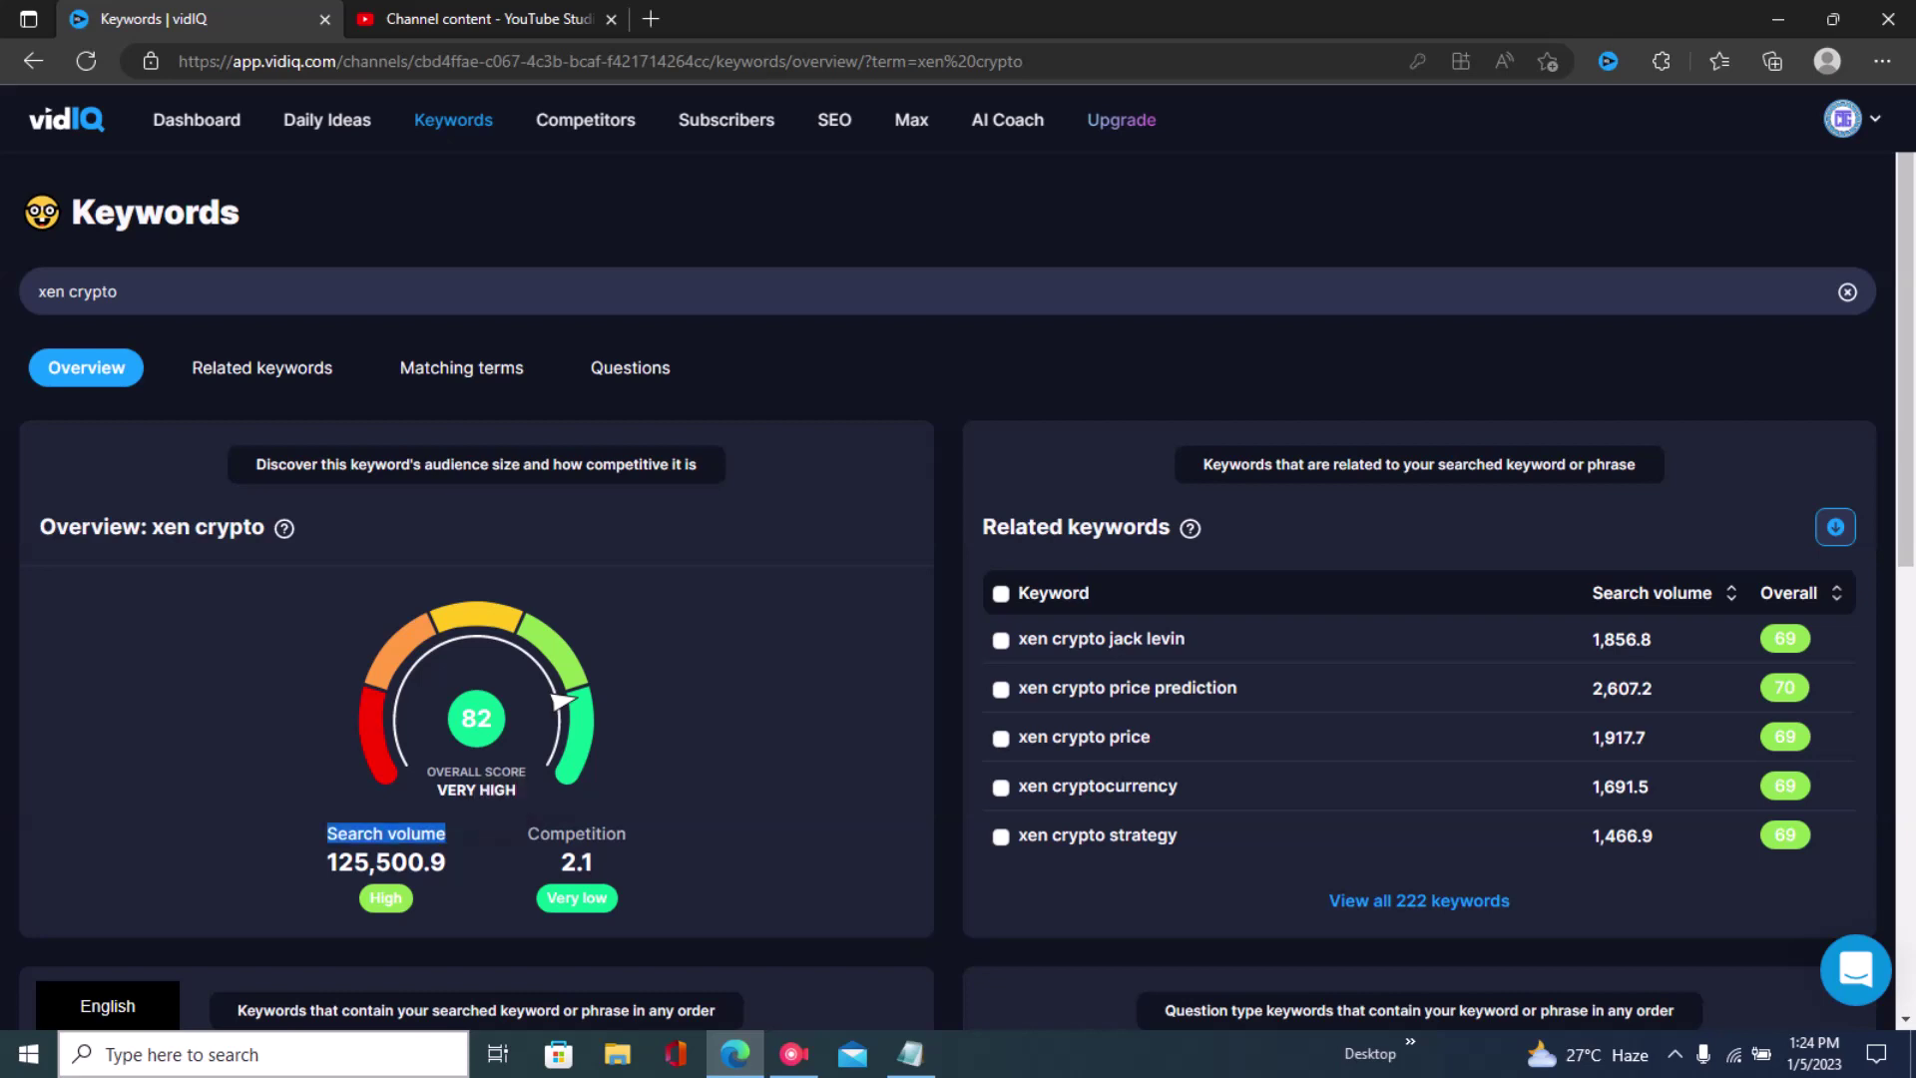
left_click(446, 833)
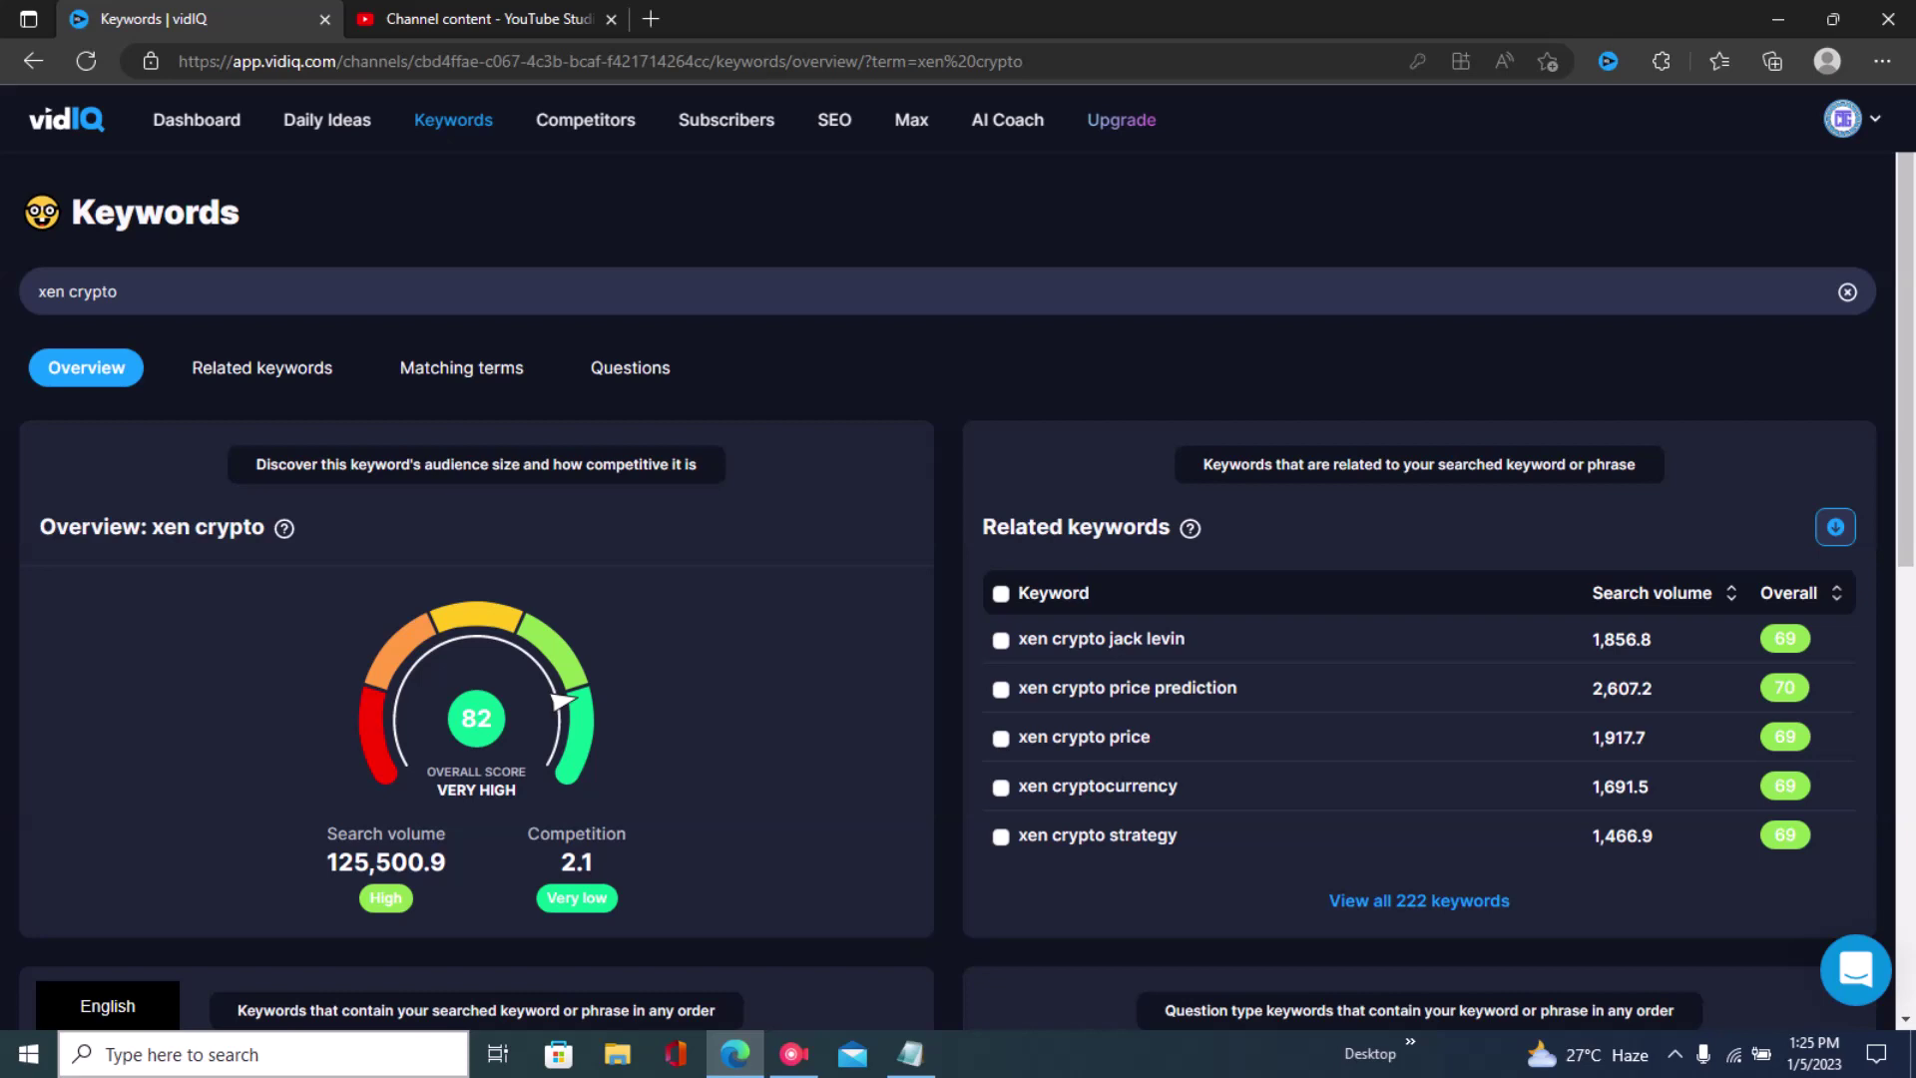
double_click(372, 833)
left_click(371, 833)
left_click_drag(328, 833, 446, 833)
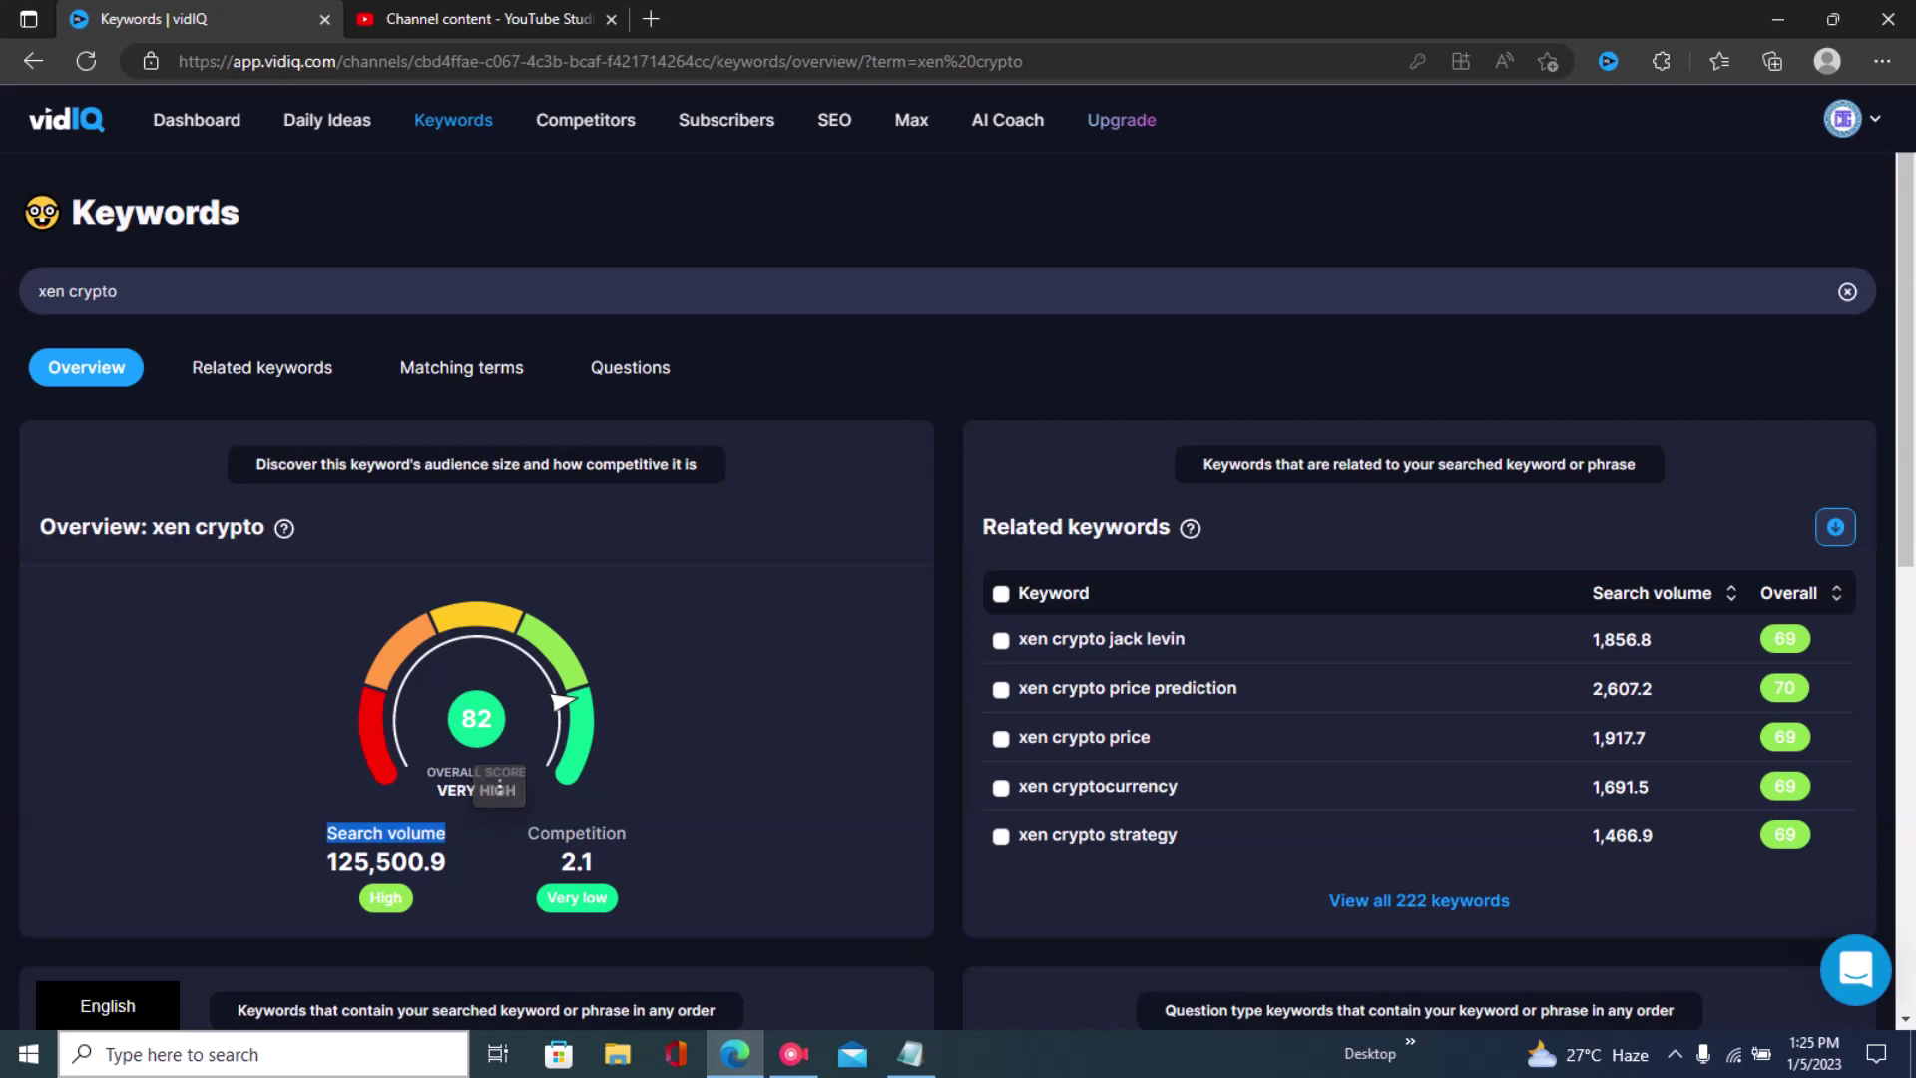
left_click(446, 833)
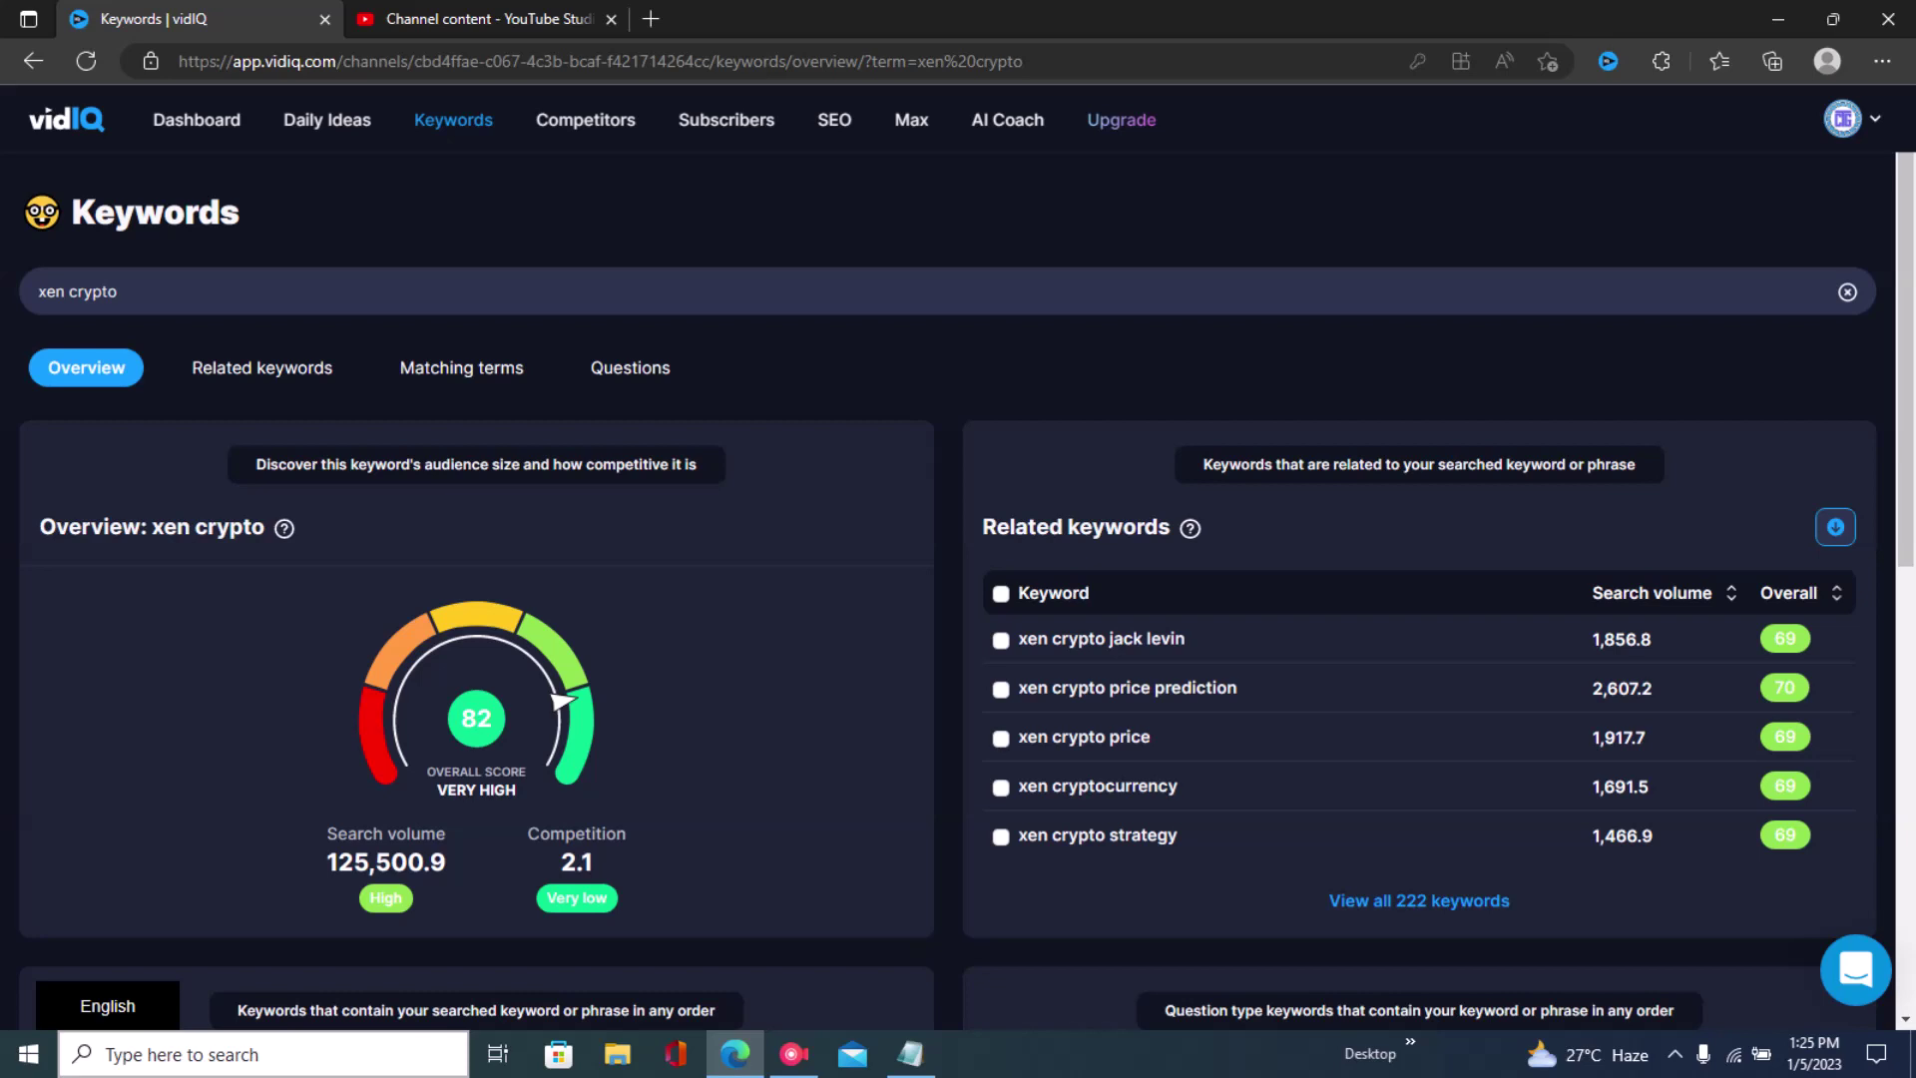
- Switch to the Notepad outline and review the "FIND KEYWORDS" and "ANALYZE AND COMPARE THEM" items
left_click(910, 1054)
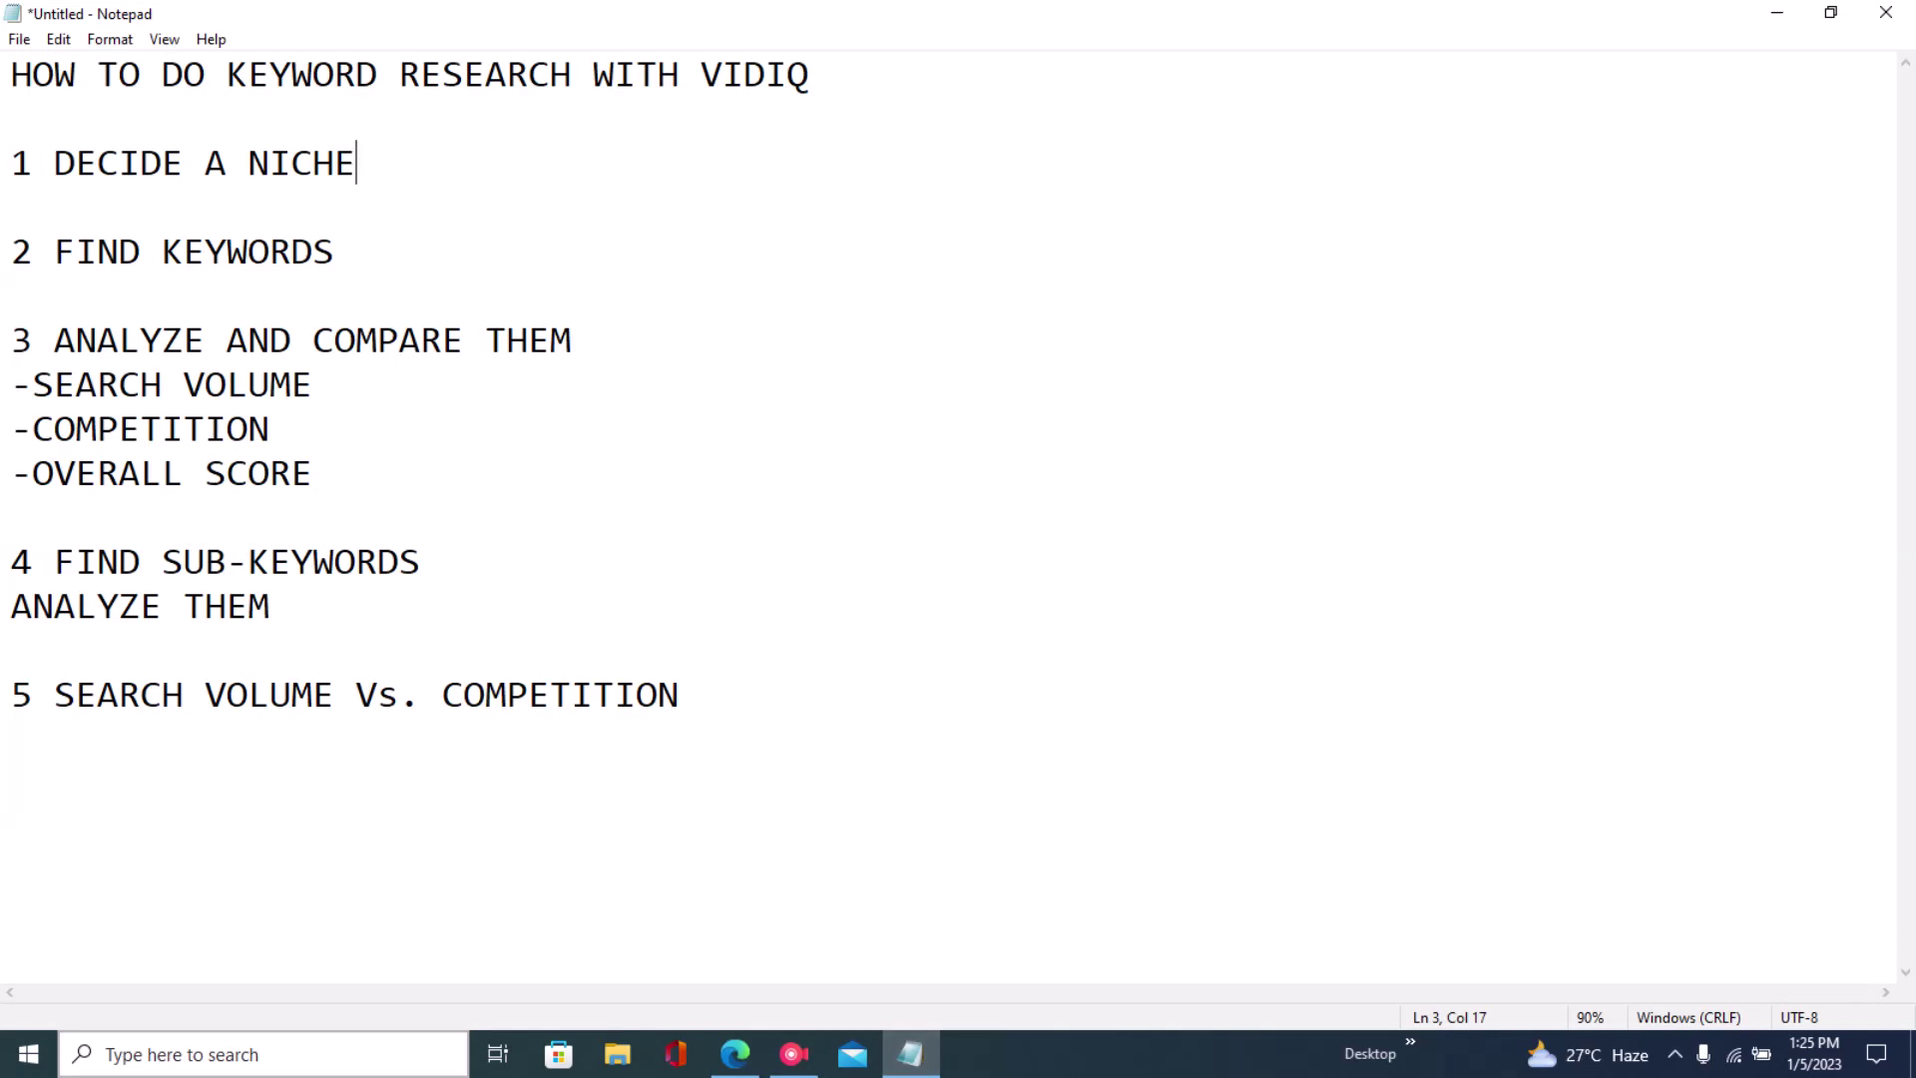
left_click_drag(54, 251, 336, 251)
left_click(314, 473)
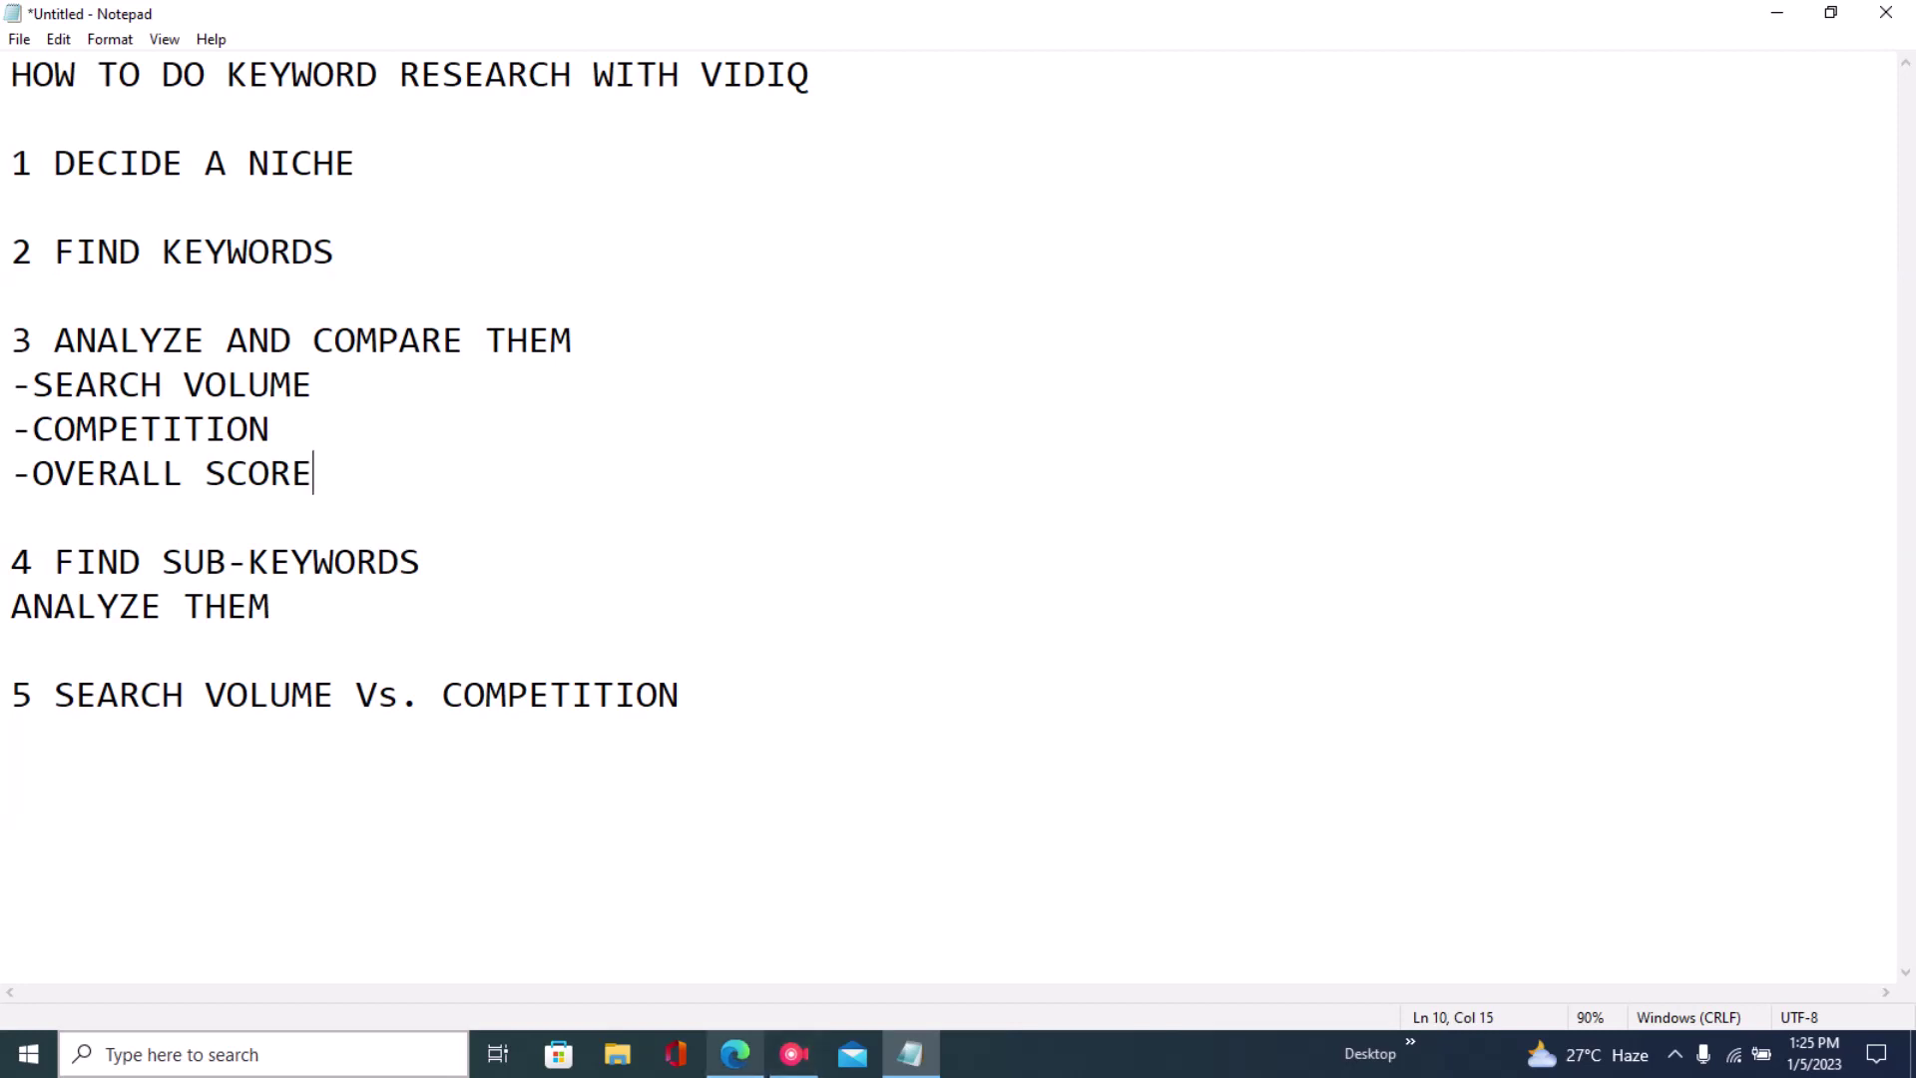
- Switch back to vidIQ and compare the competition and search volume of the xen crypto keyword
left_click(735, 1054)
left_click_drag(124, 291, 36, 291)
left_click(38, 291)
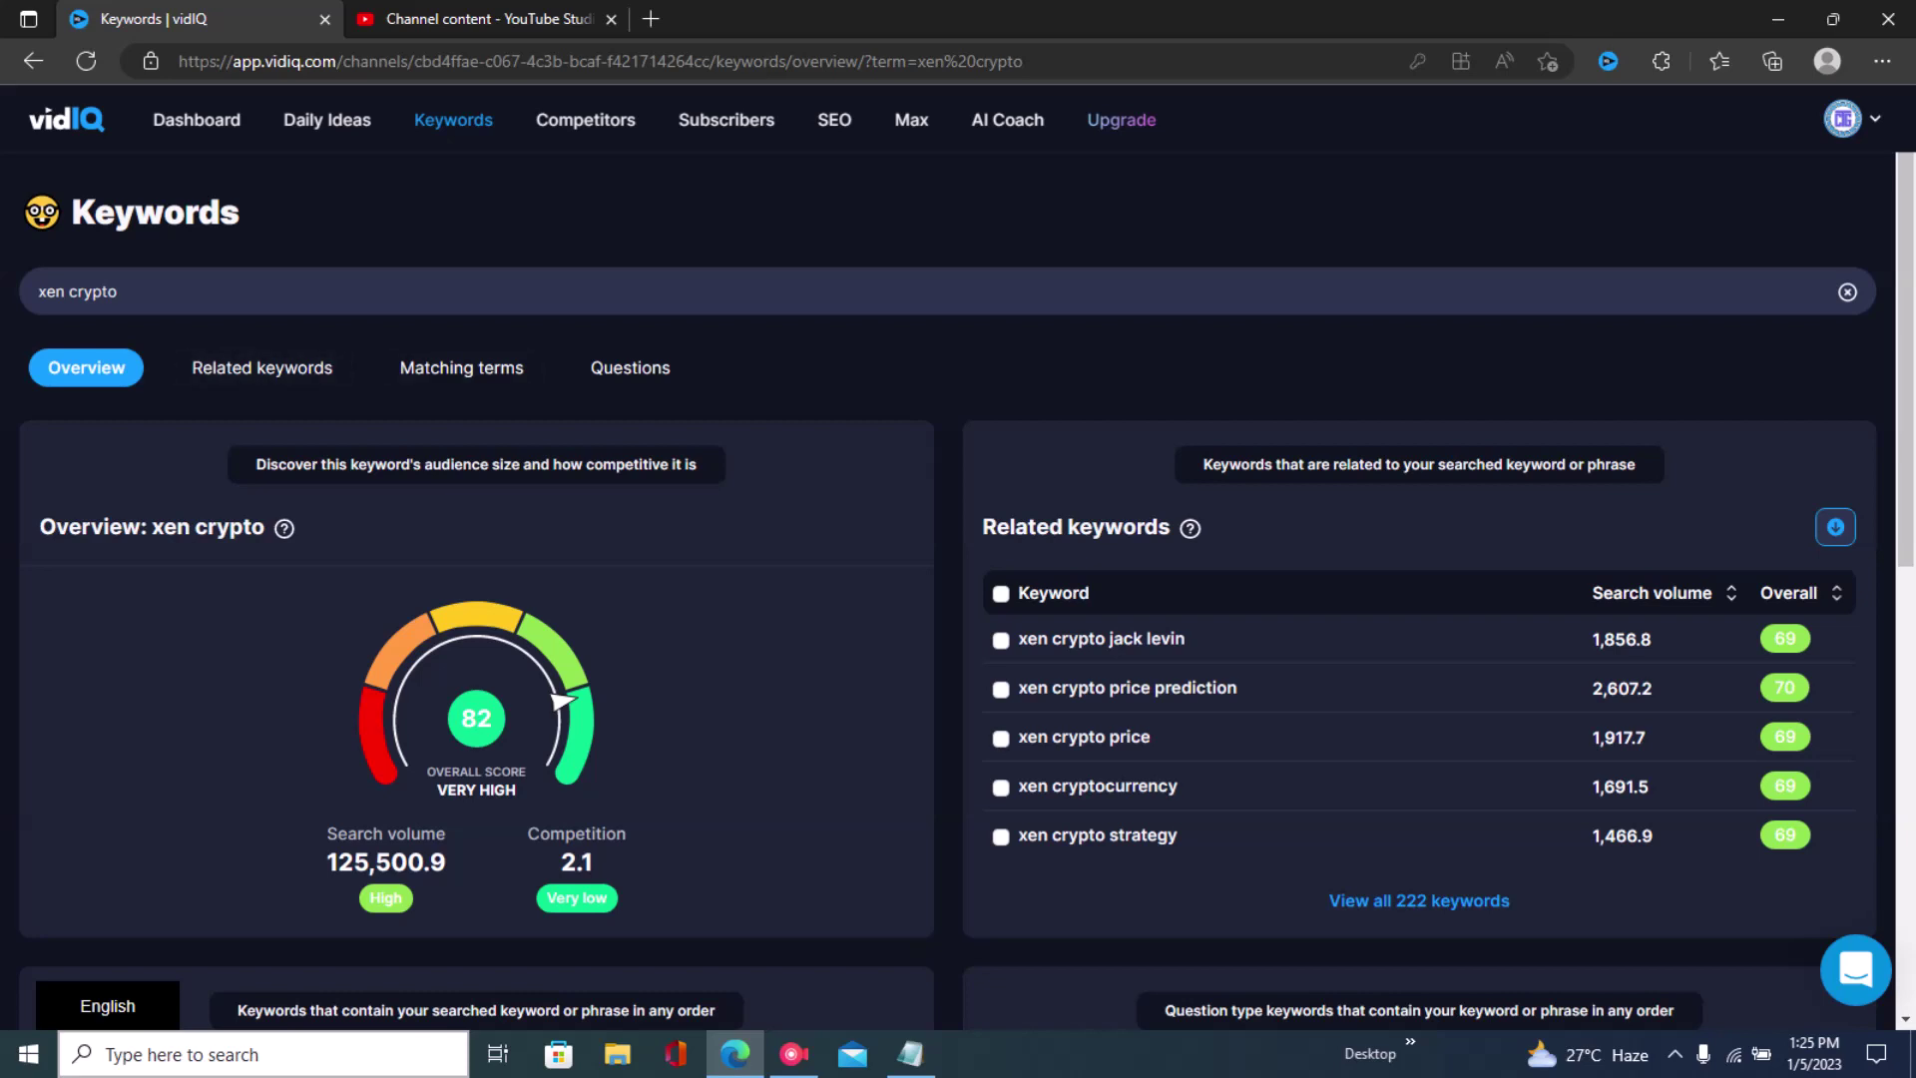
left_click_drag(539, 833, 627, 834)
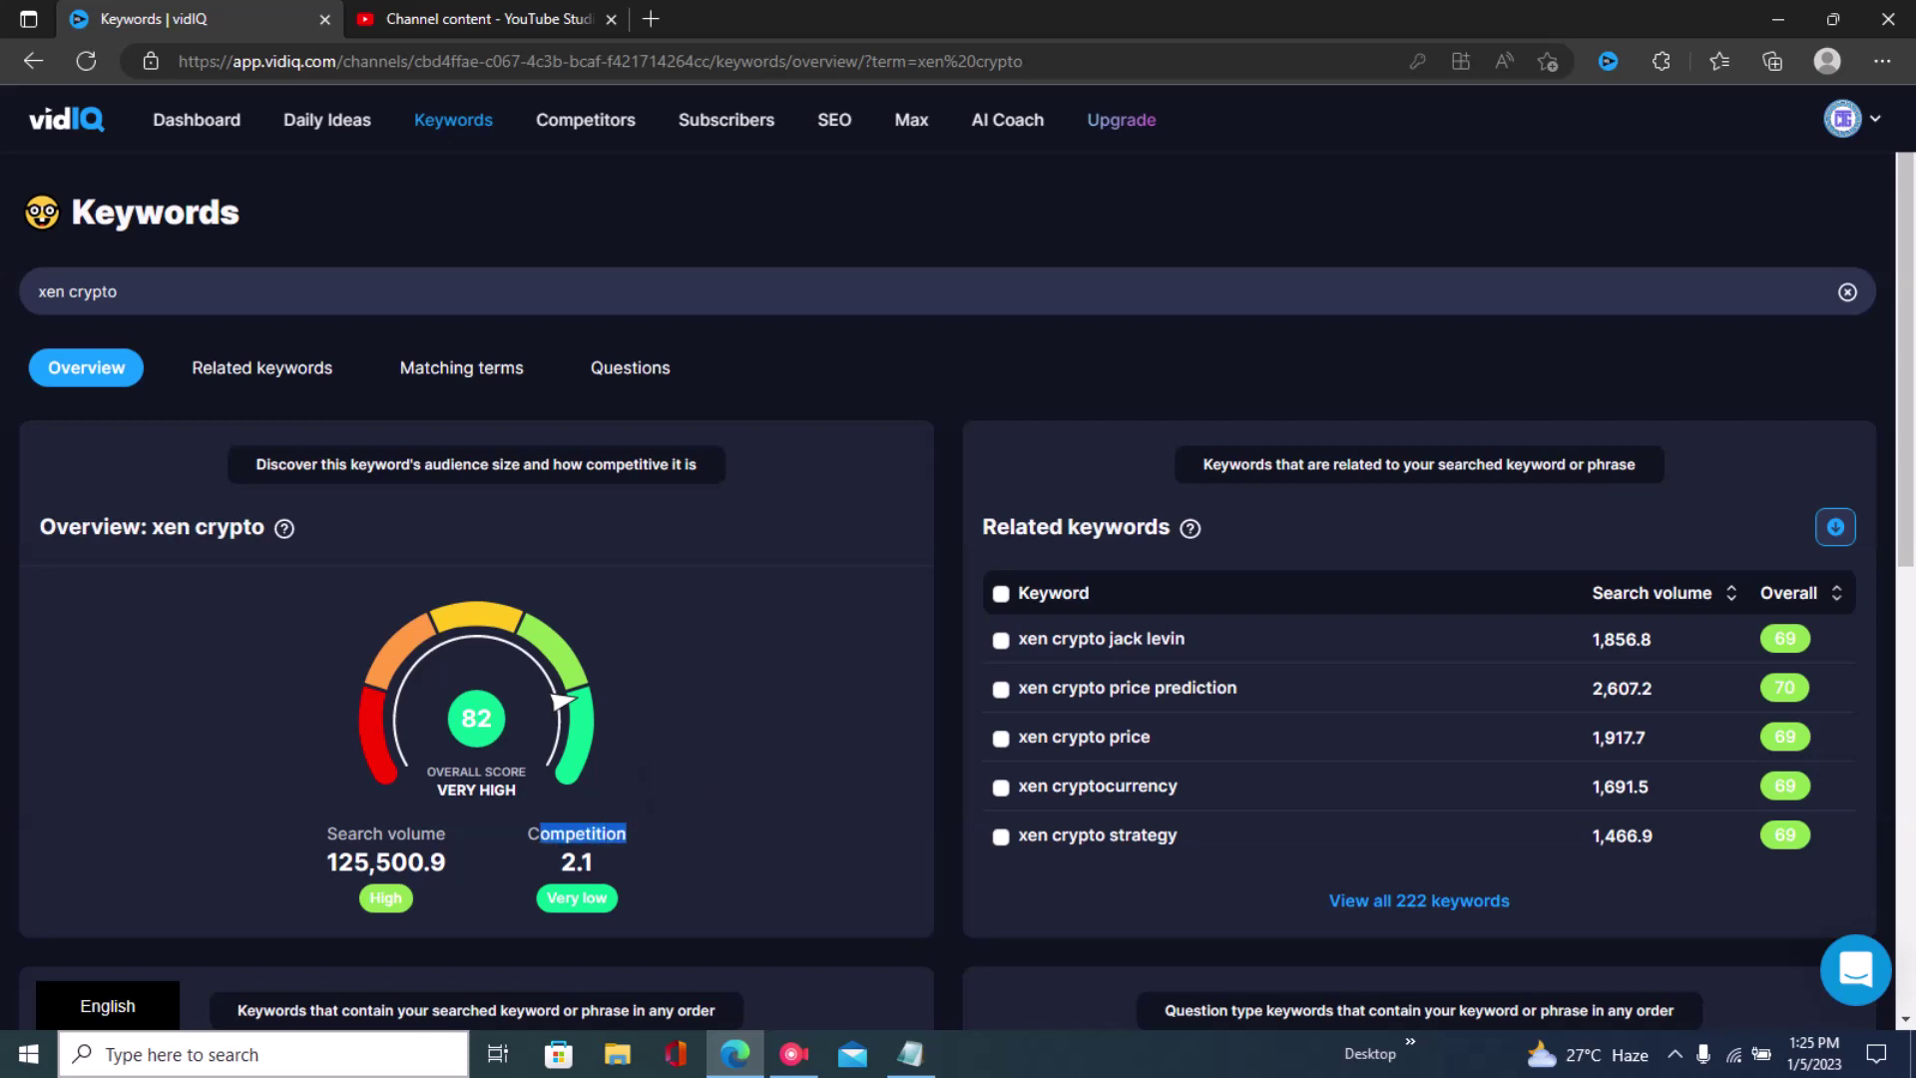
left_click_drag(327, 833, 446, 833)
left_click(496, 775)
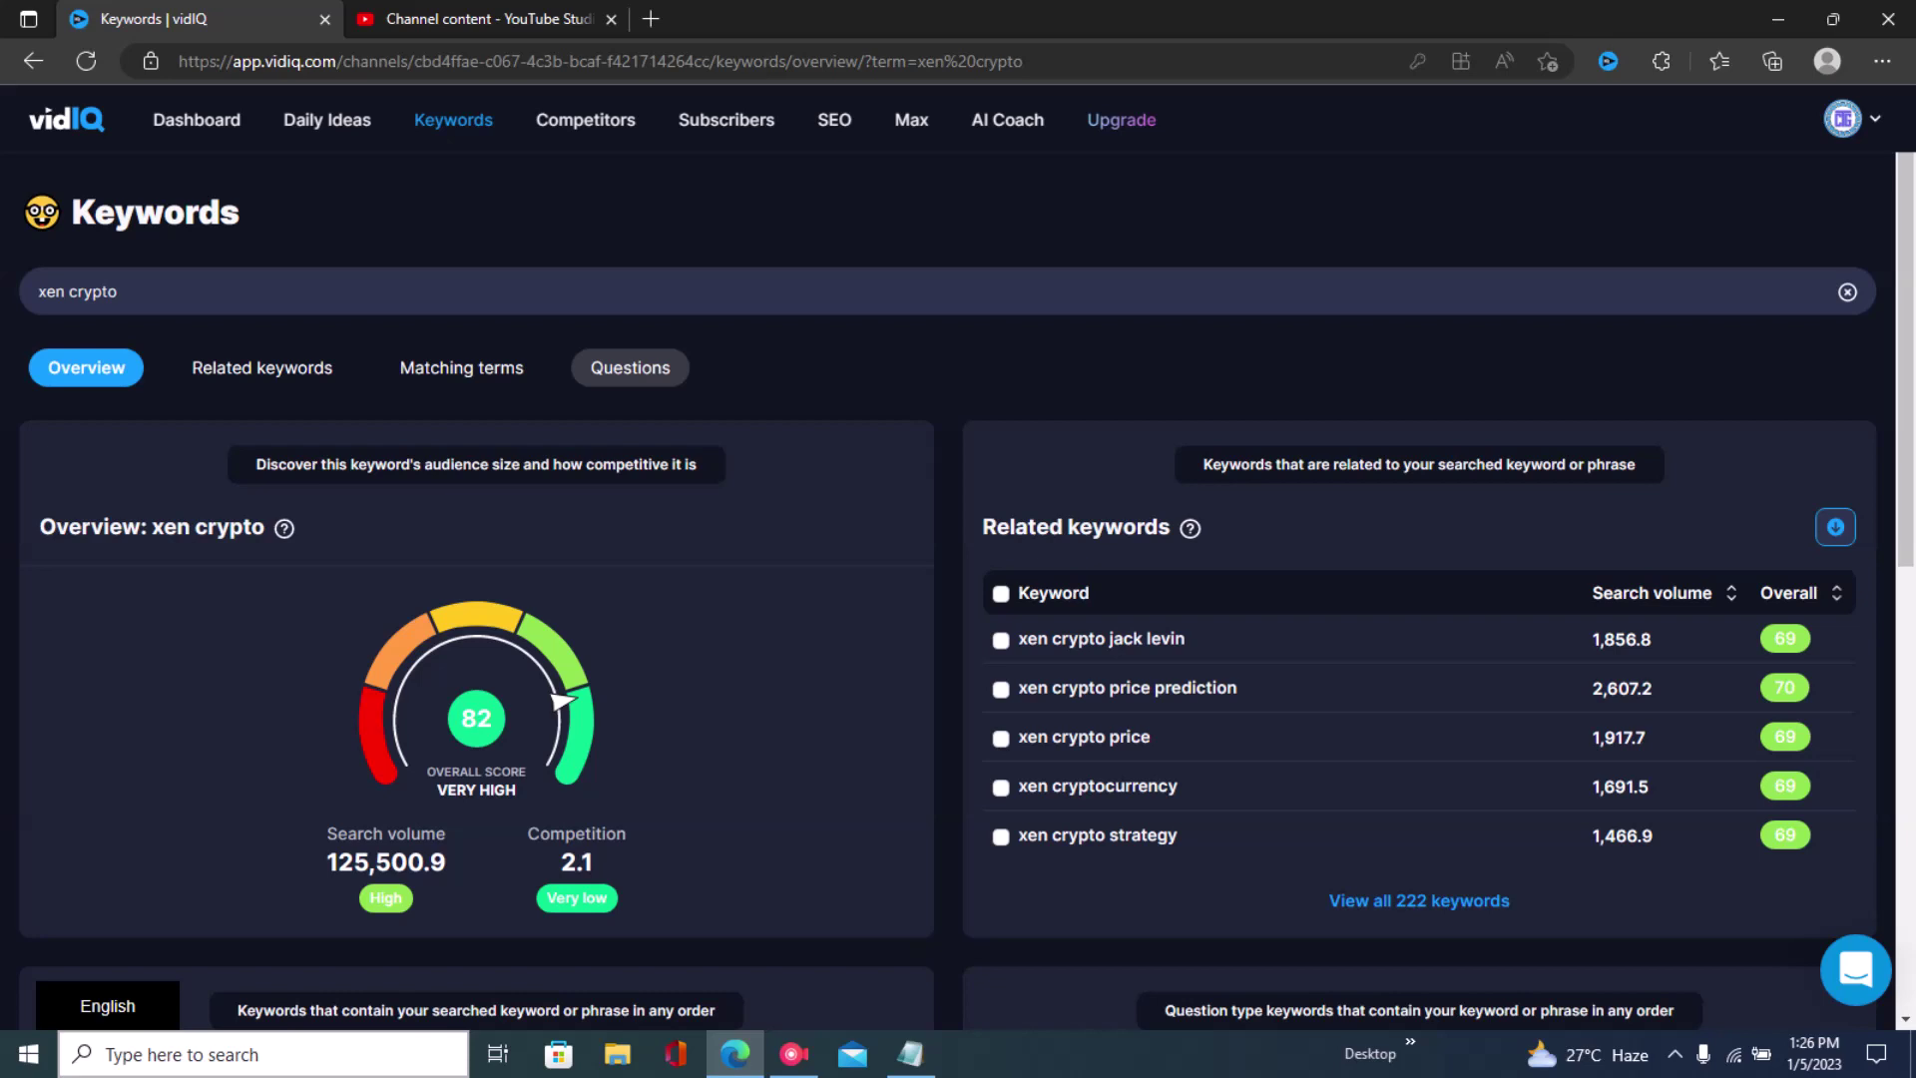
- Look through the xen crypto questions, matching terms and related keywords, ending on the questions list
left_click(630, 368)
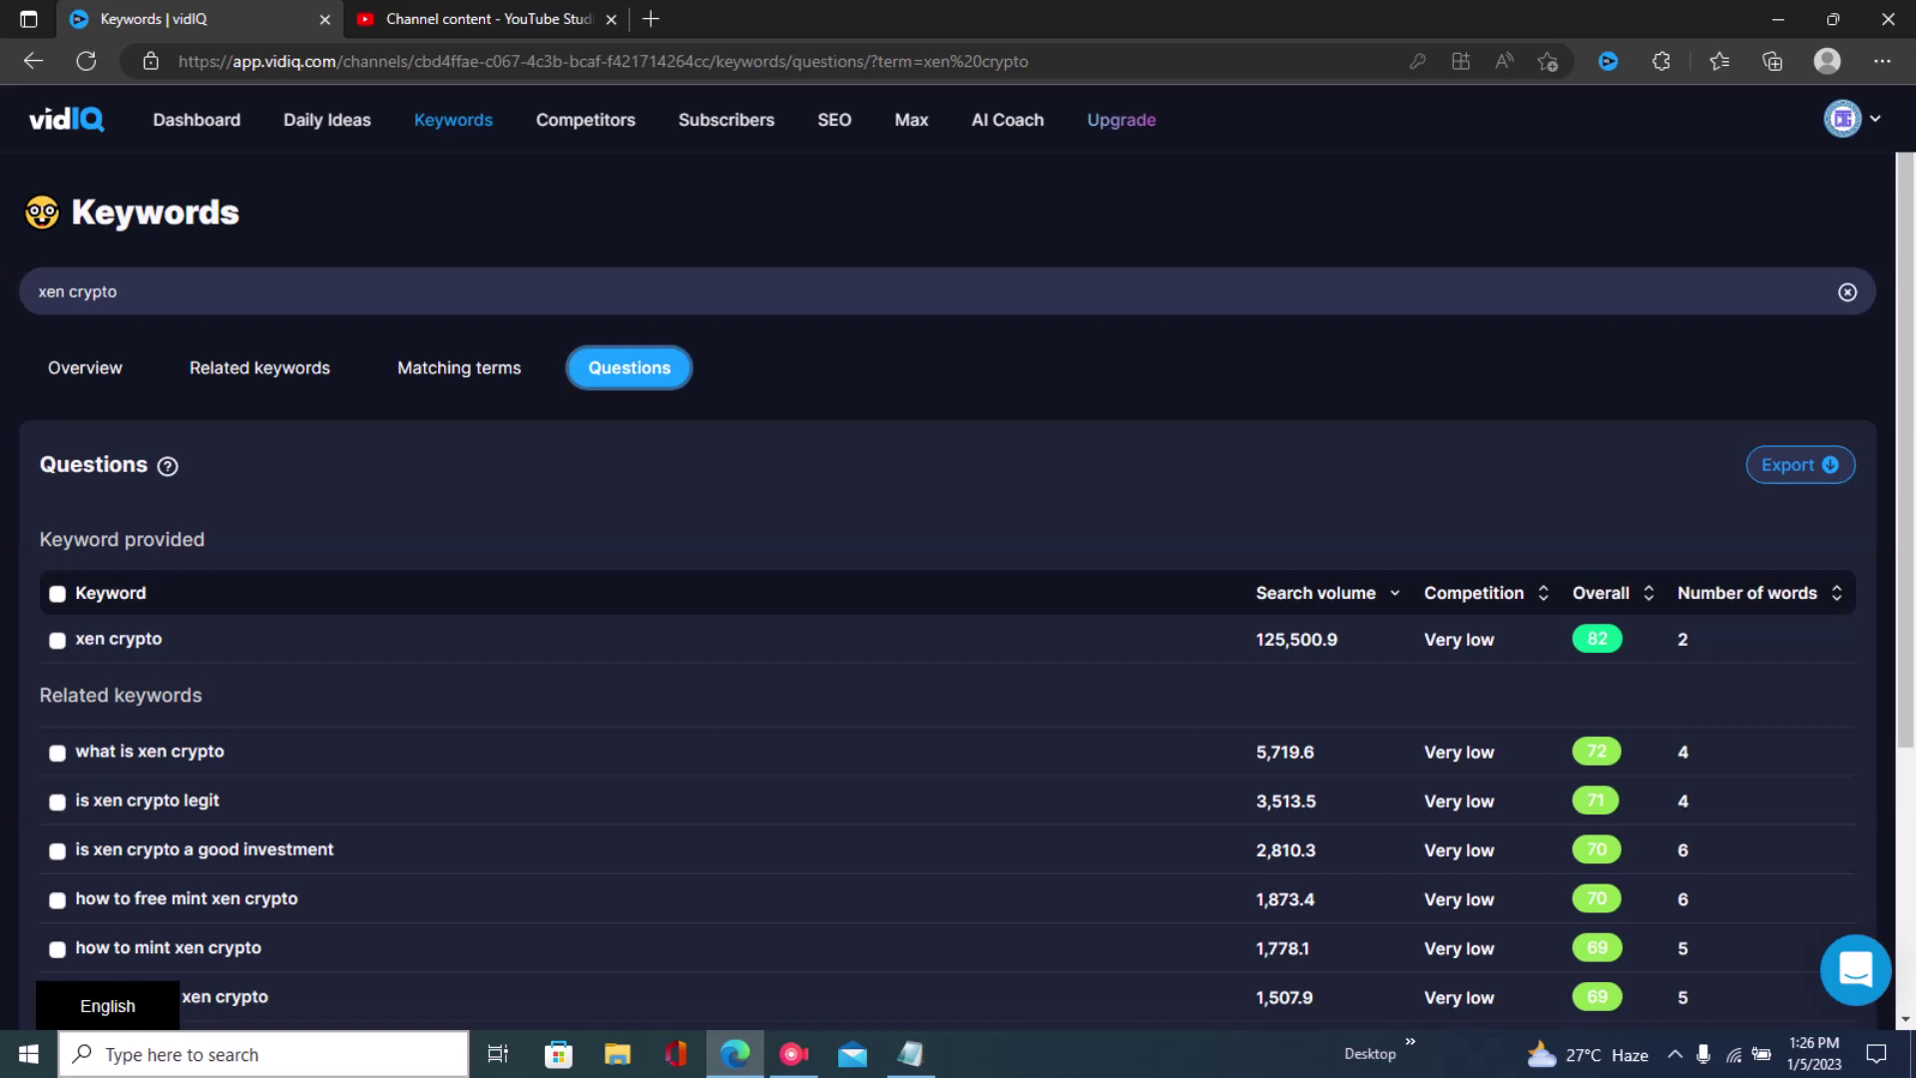
left_click(459, 368)
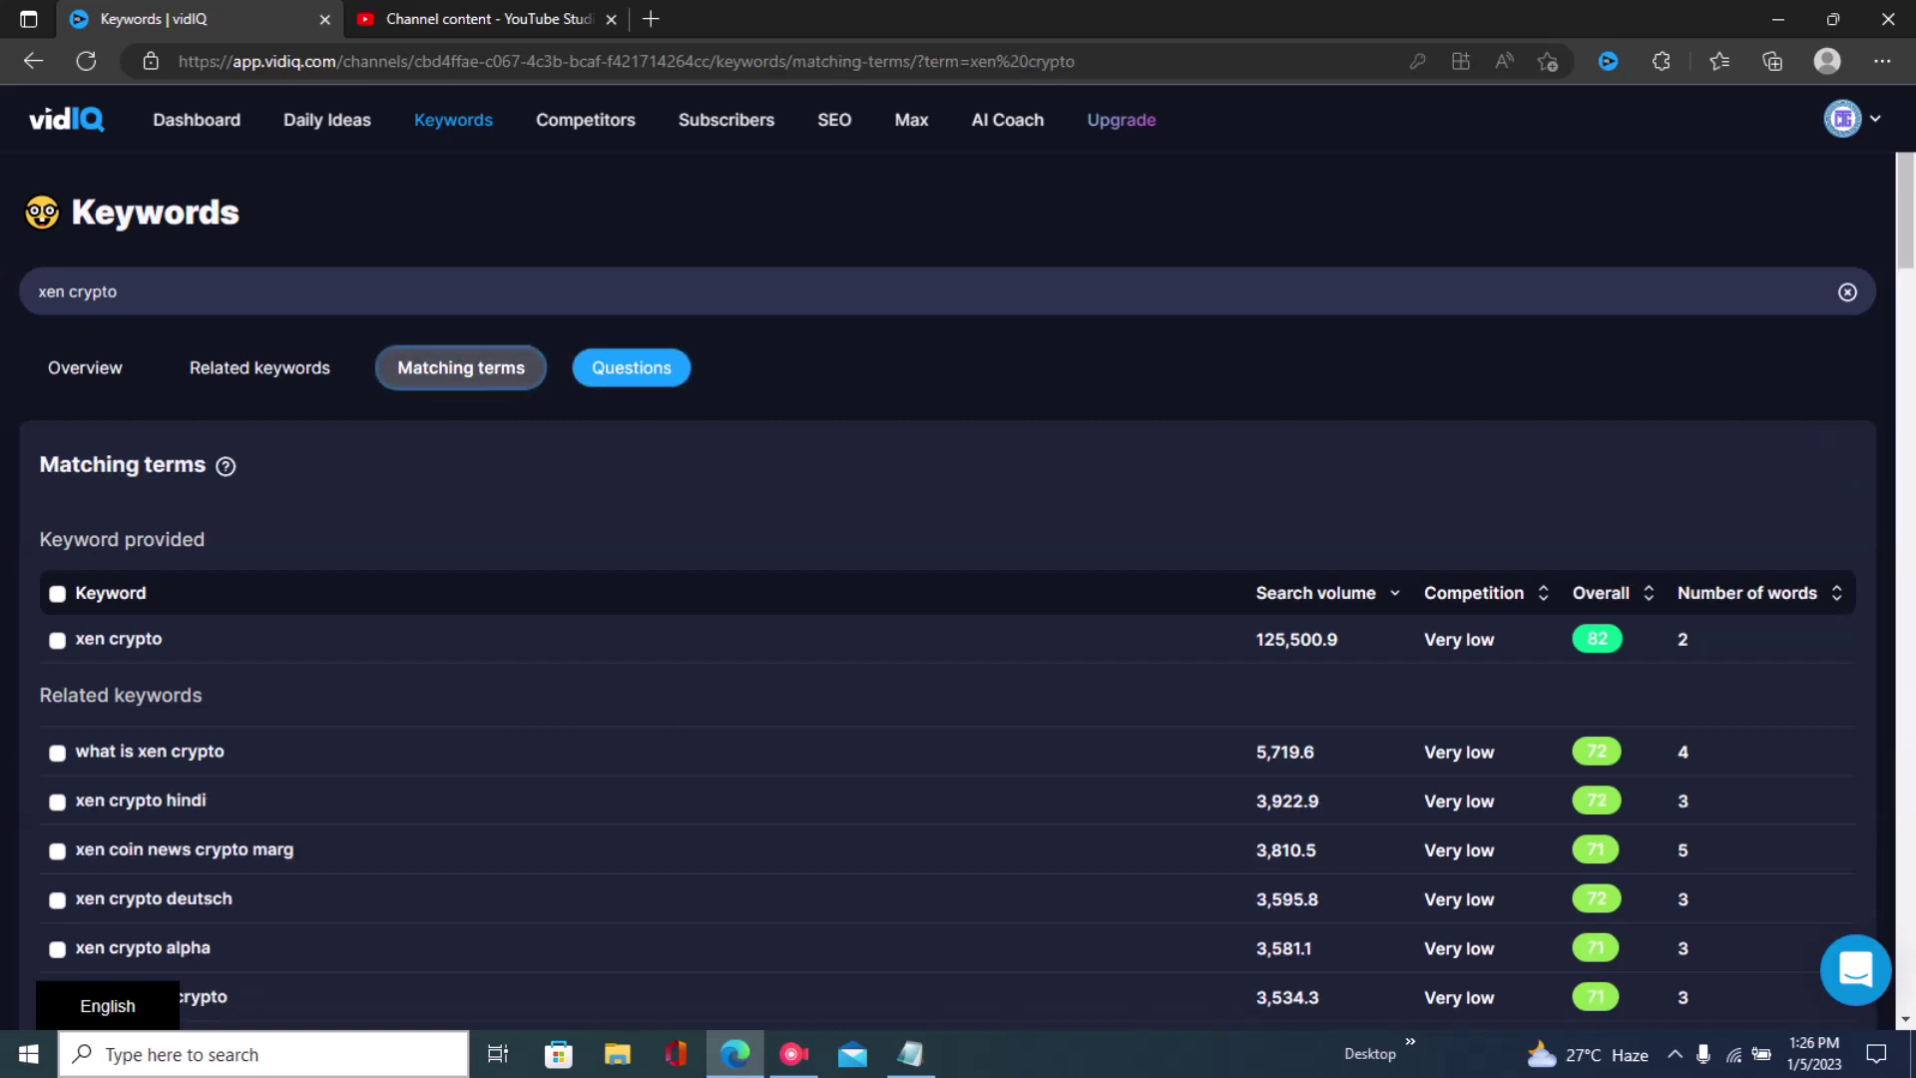
left_click(259, 367)
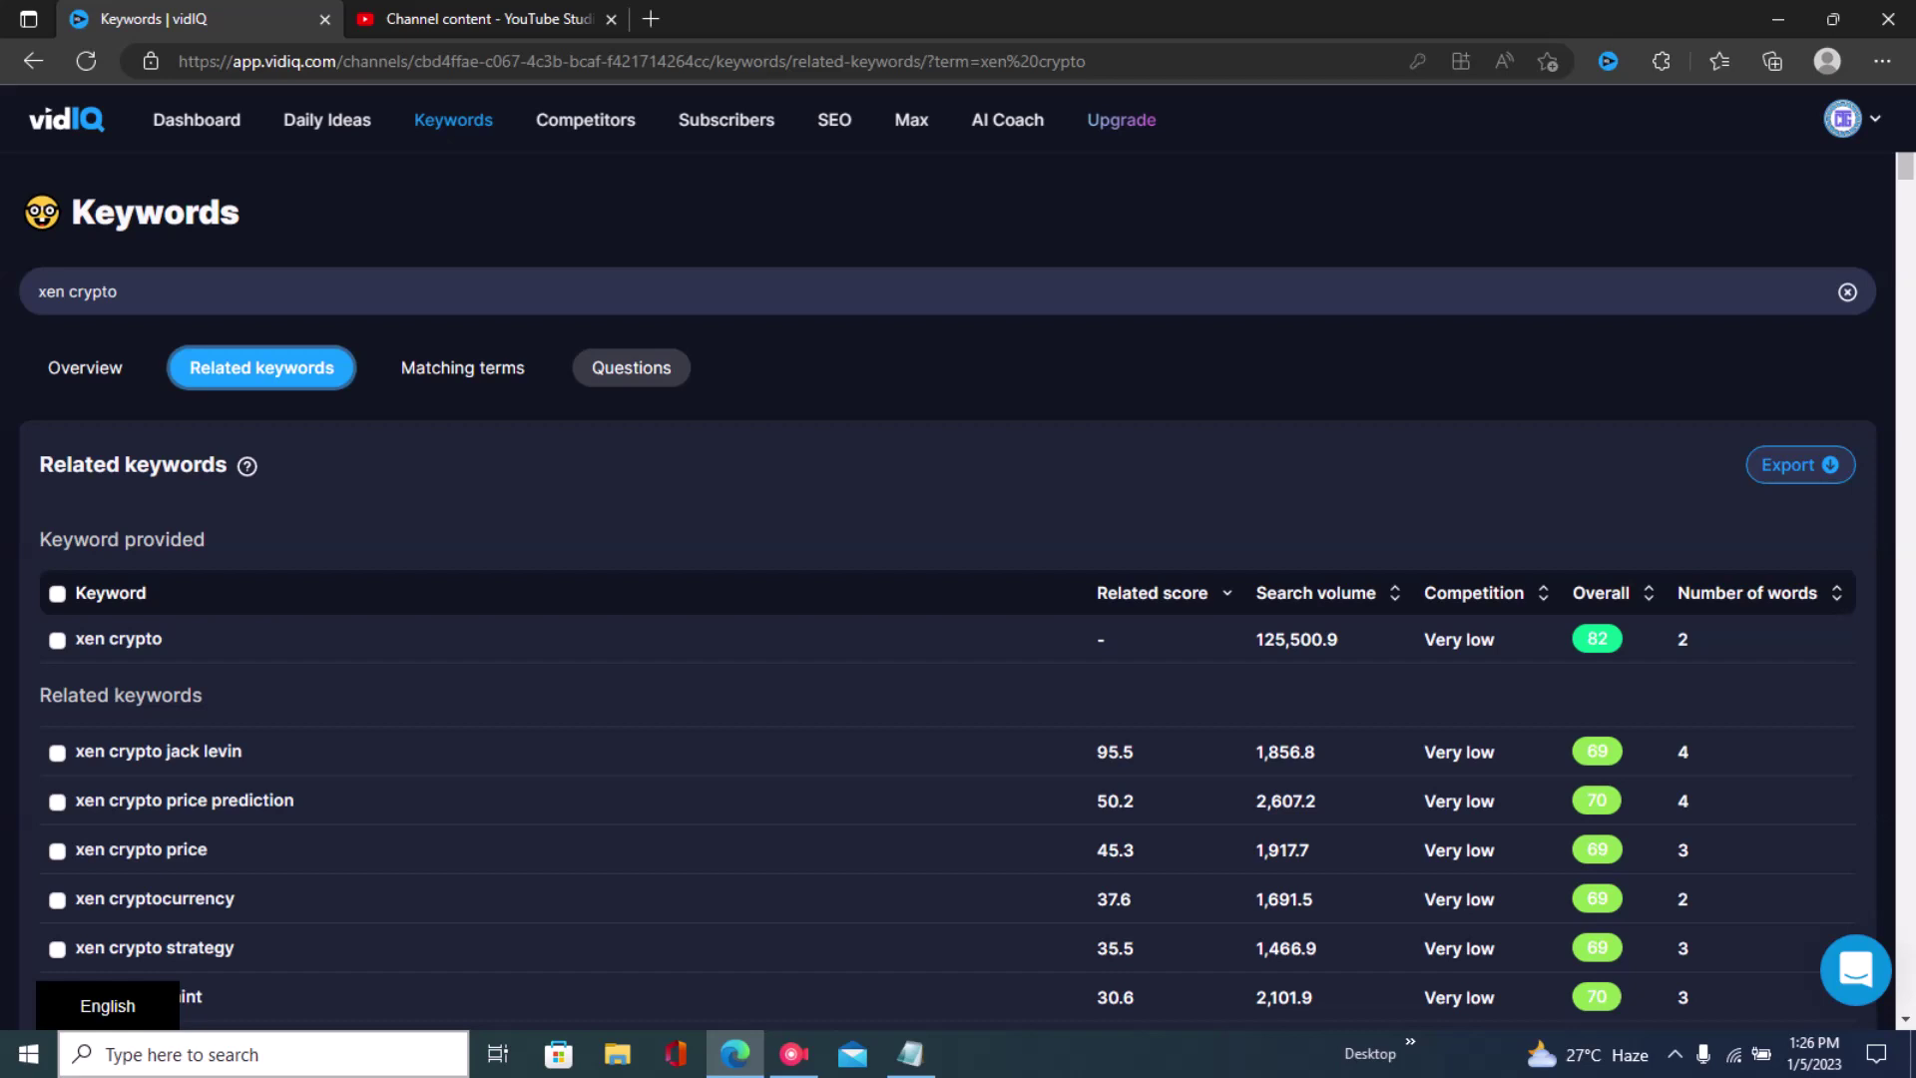
left_click(630, 368)
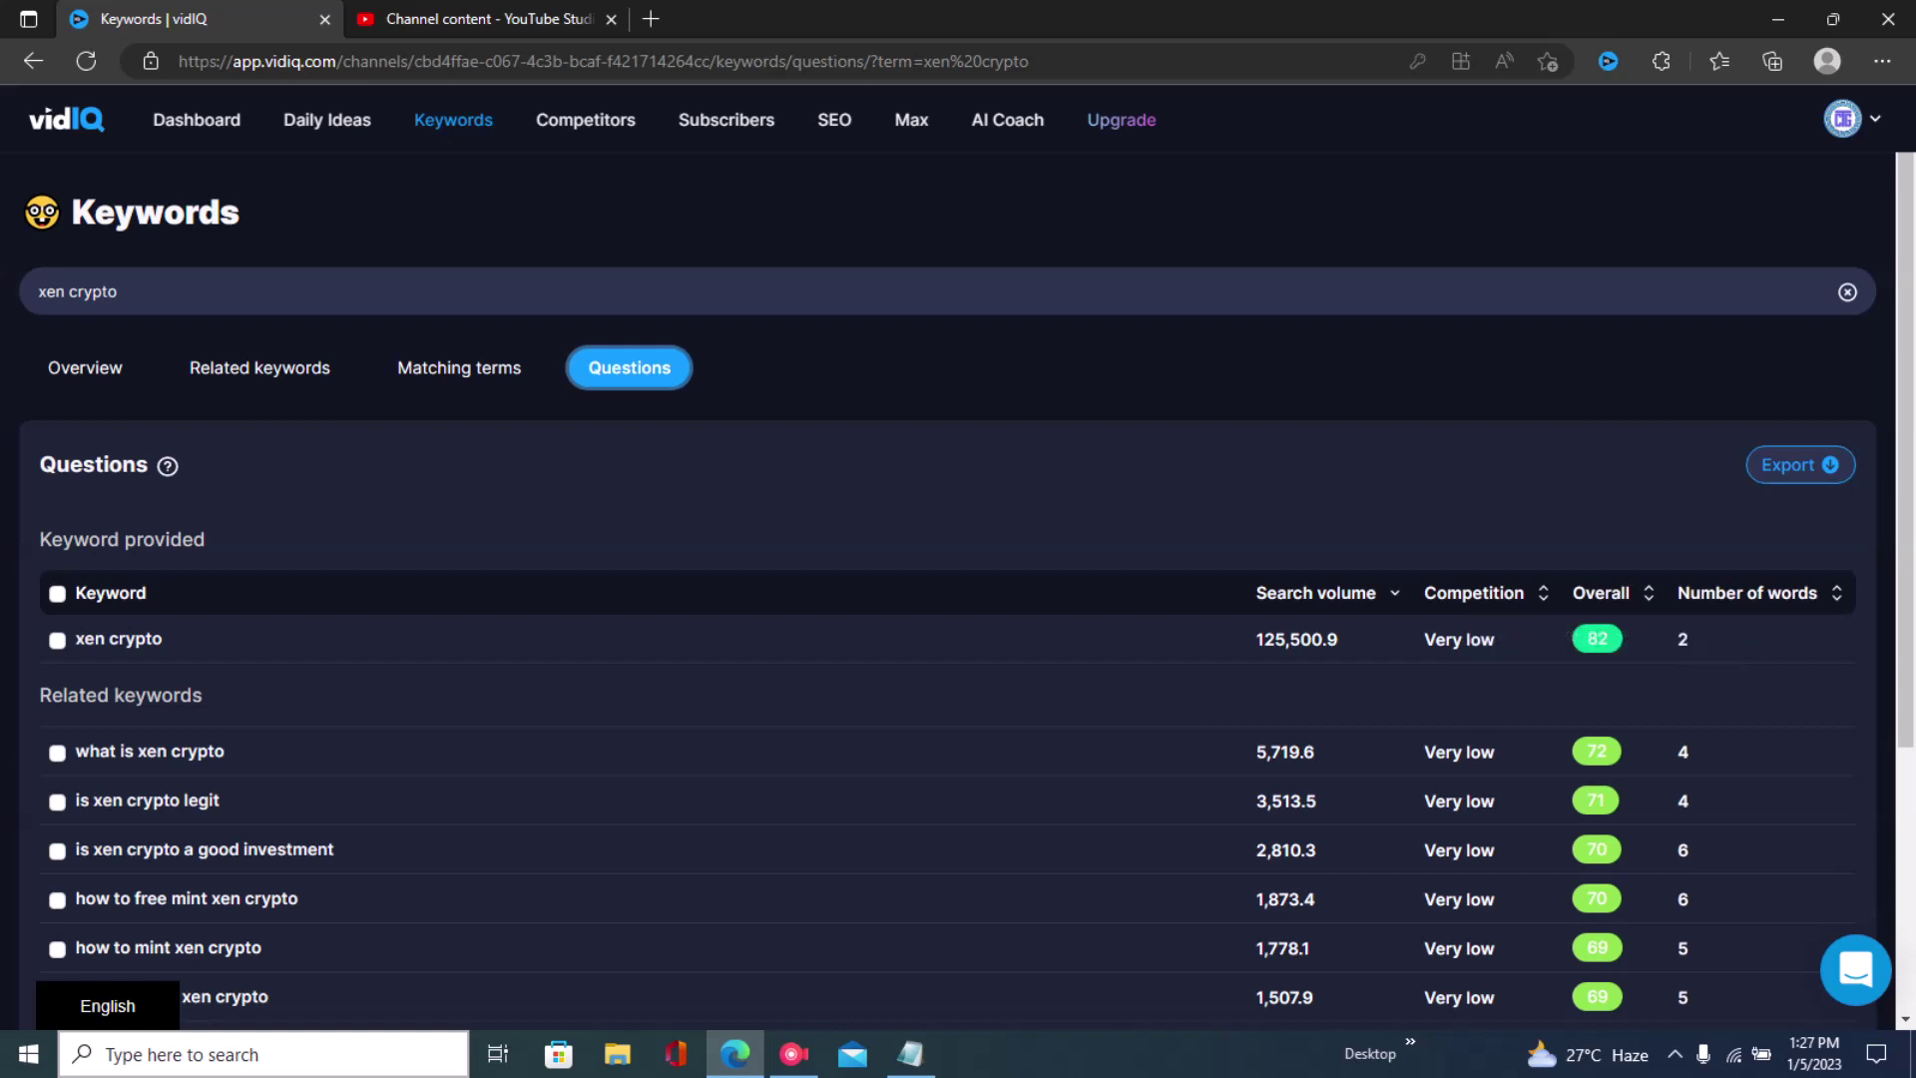
- Sort the xen crypto questions by search volume in ascending order, and return them to descending order
scroll(1297, 497, "down", 1)
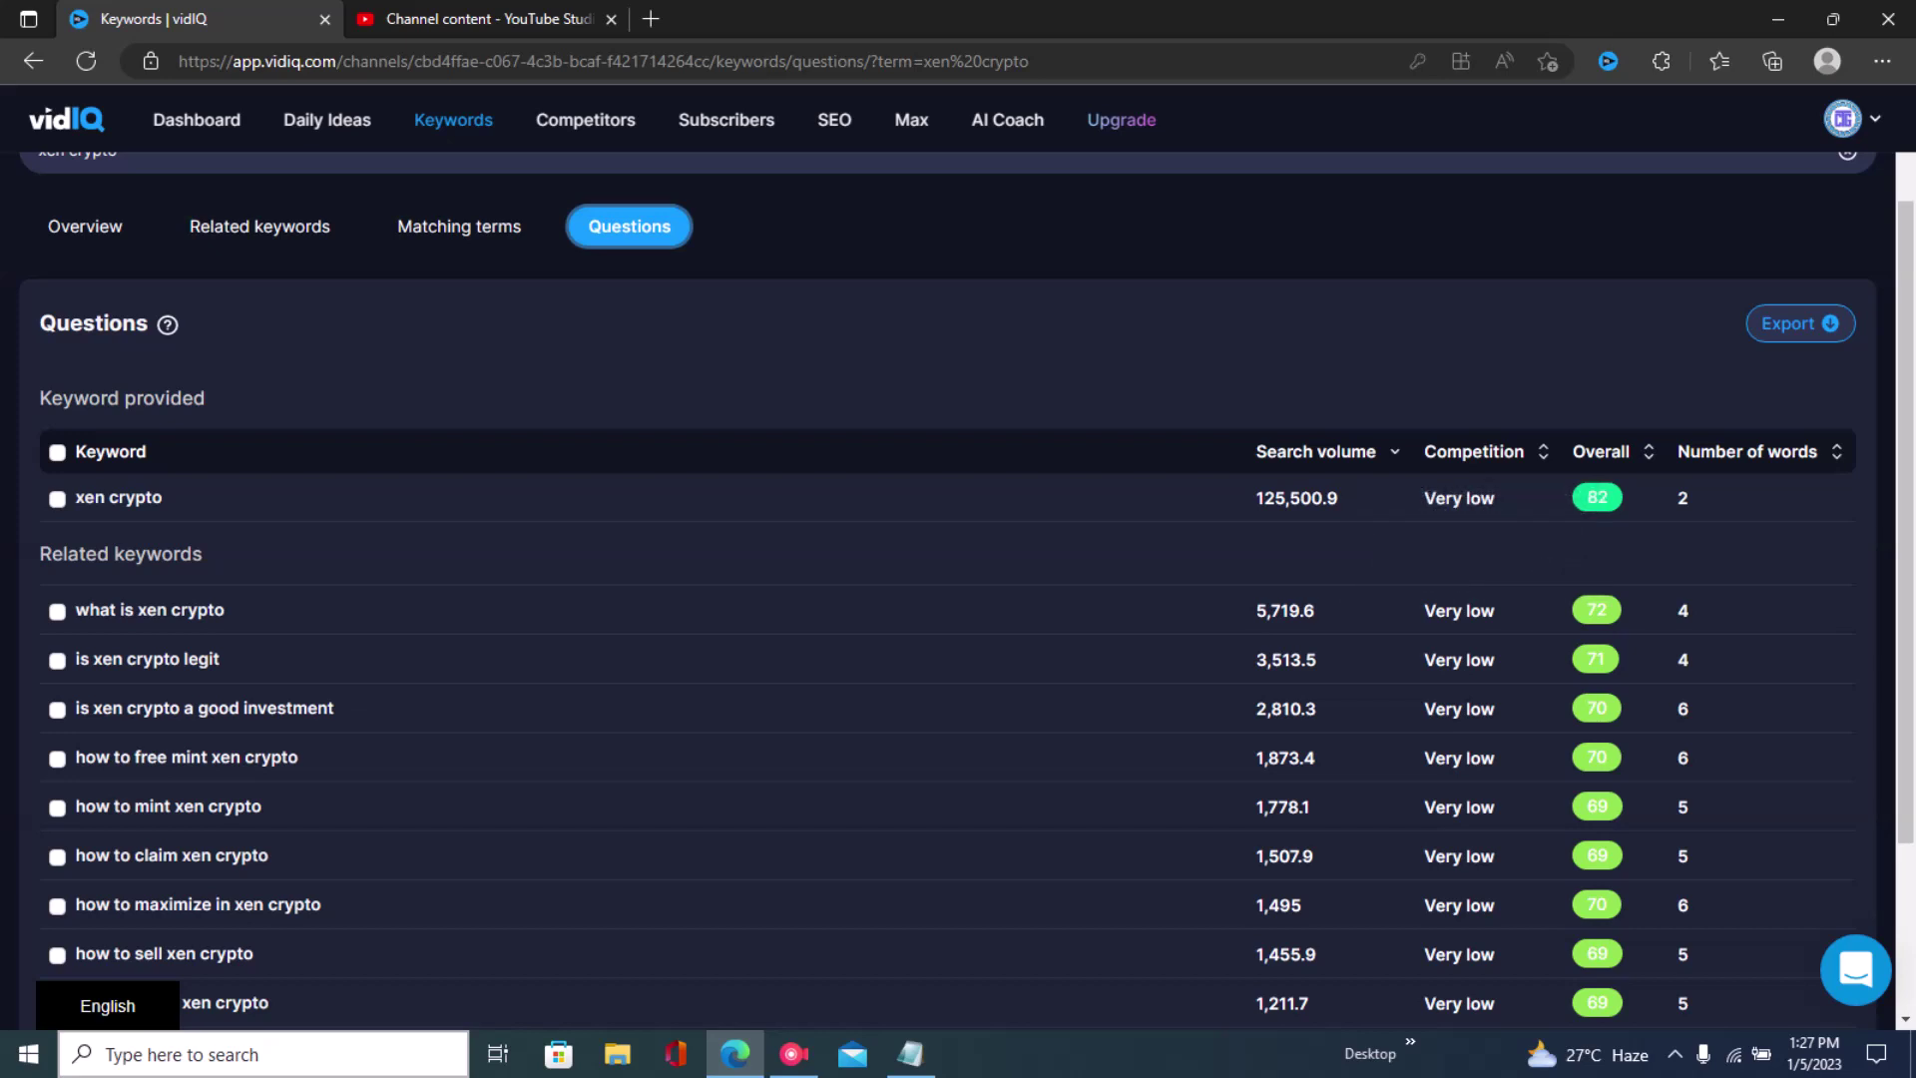
left_click(1327, 451)
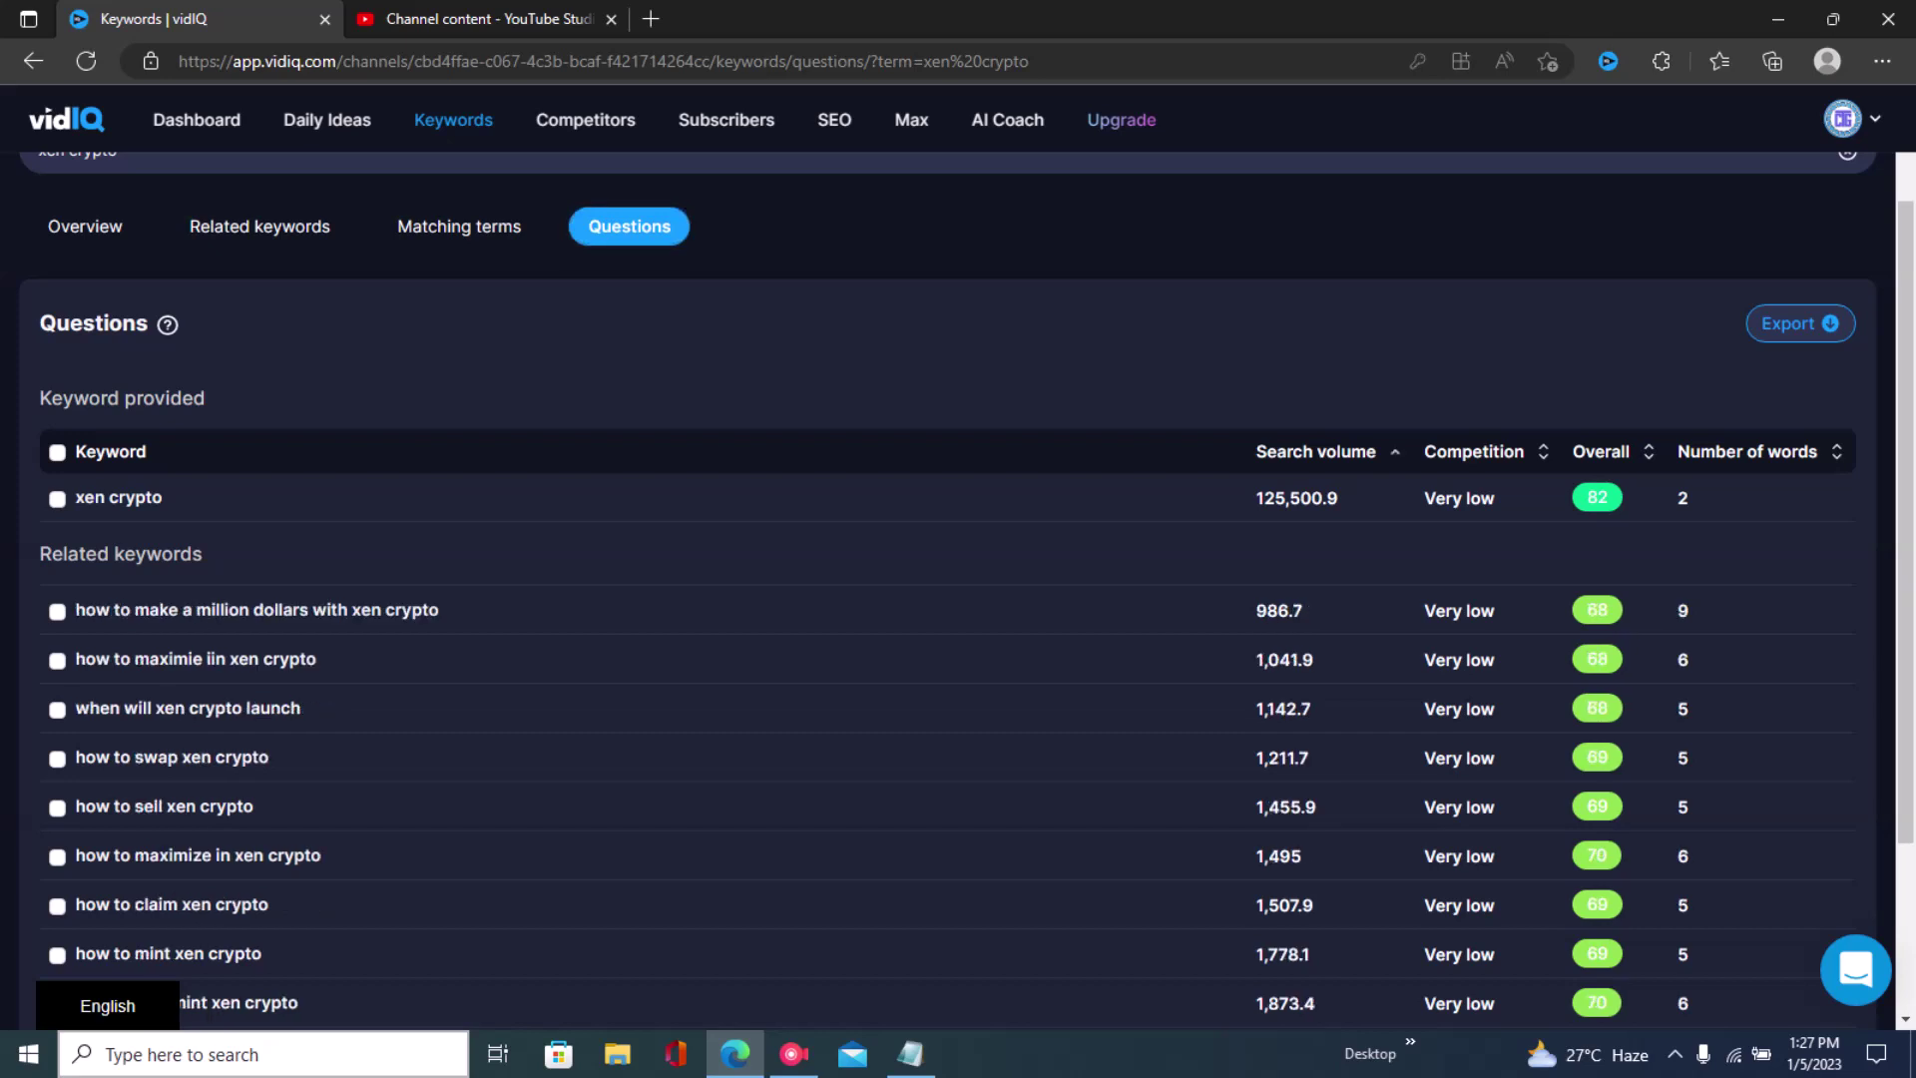
left_click(1327, 451)
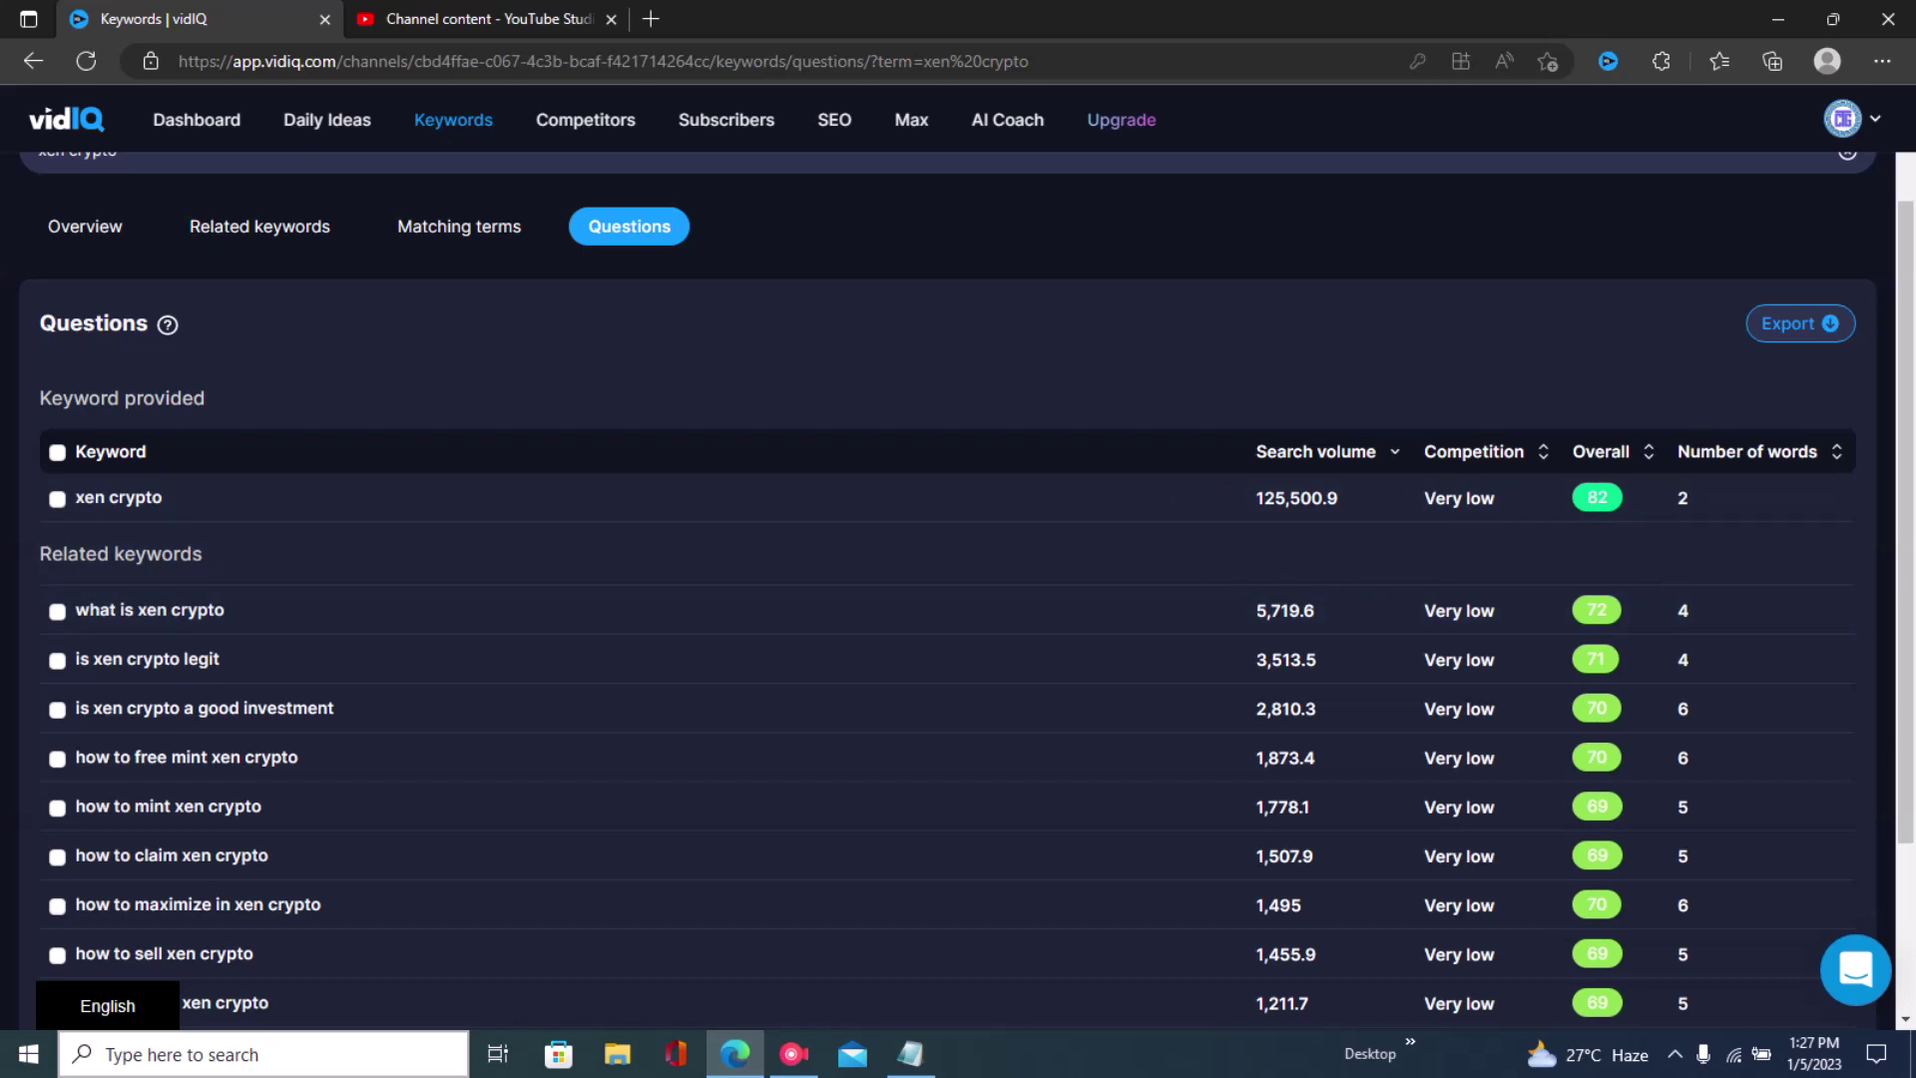
- Sort the xen crypto questions by competition, and finally by overall score from highest to lowest
left_click(1485, 451)
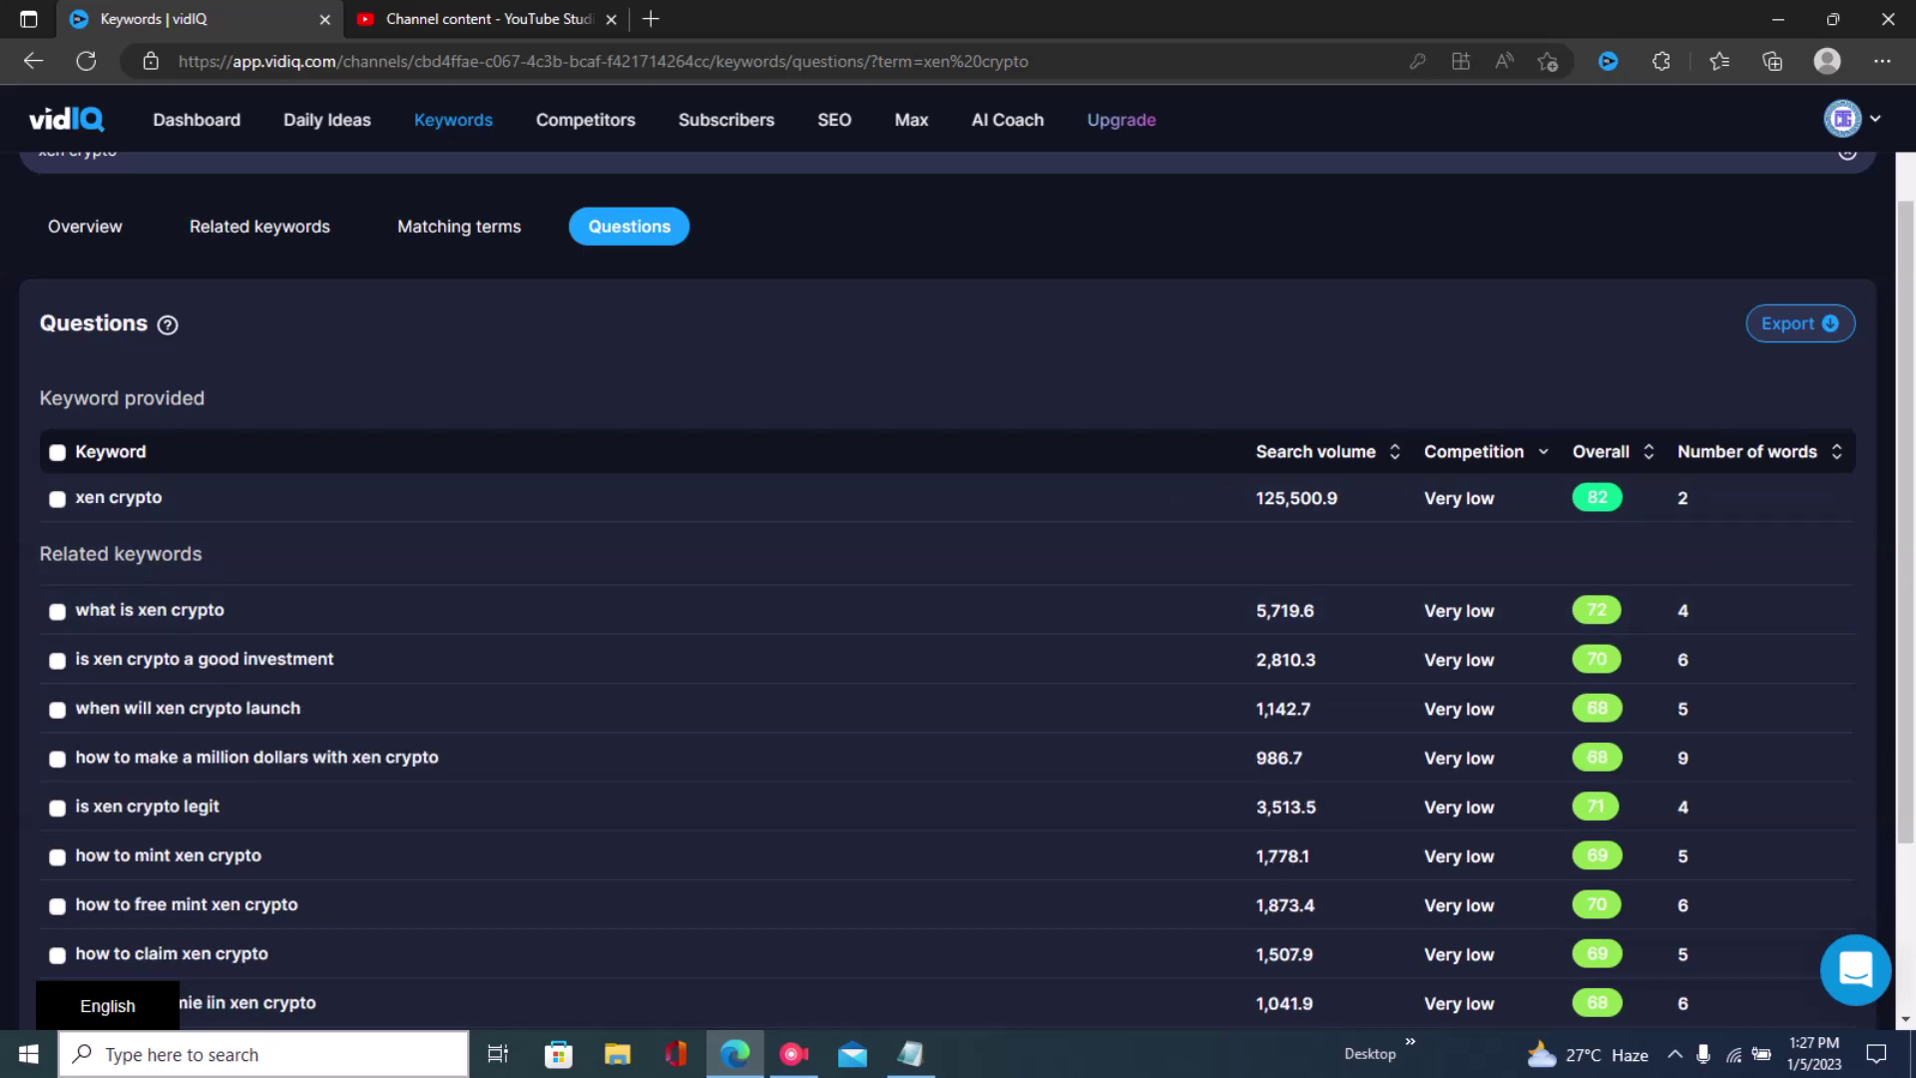
left_click(1485, 451)
left_click(1474, 451)
left_click(1601, 451)
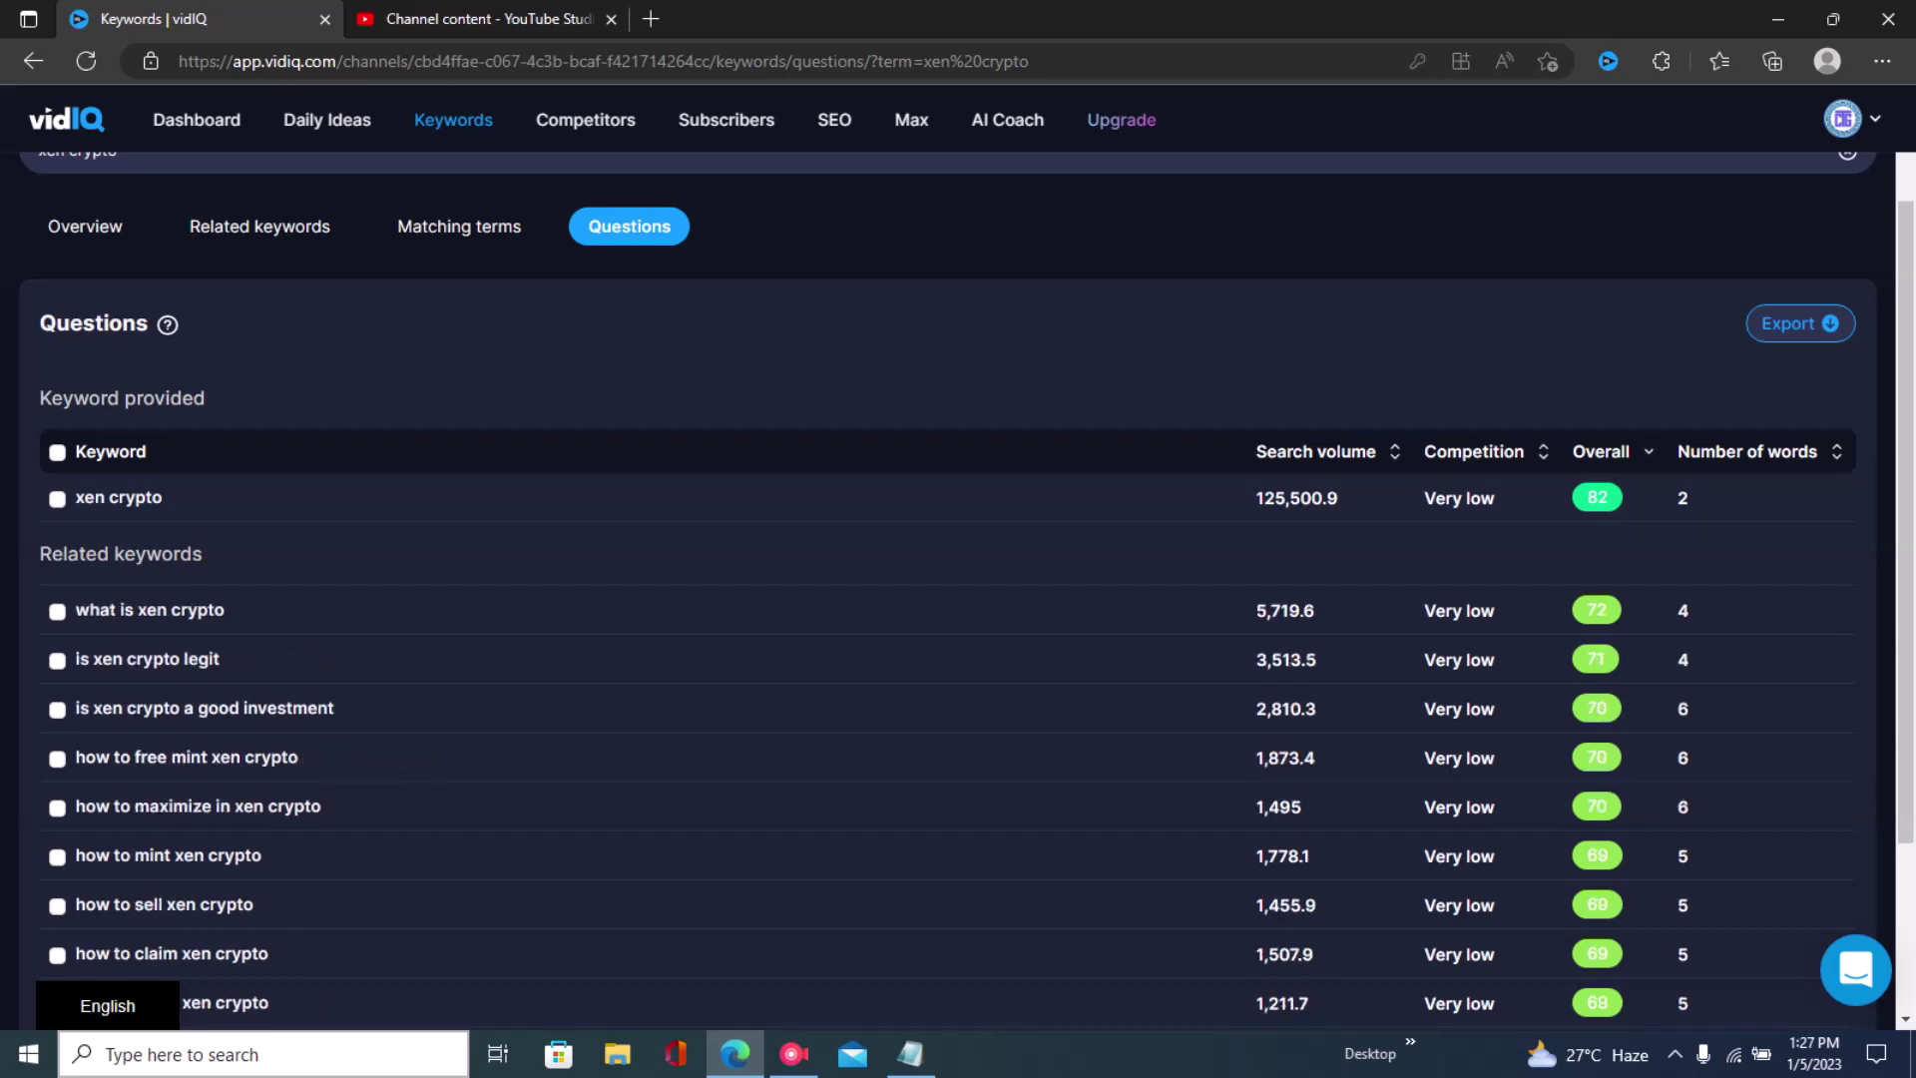
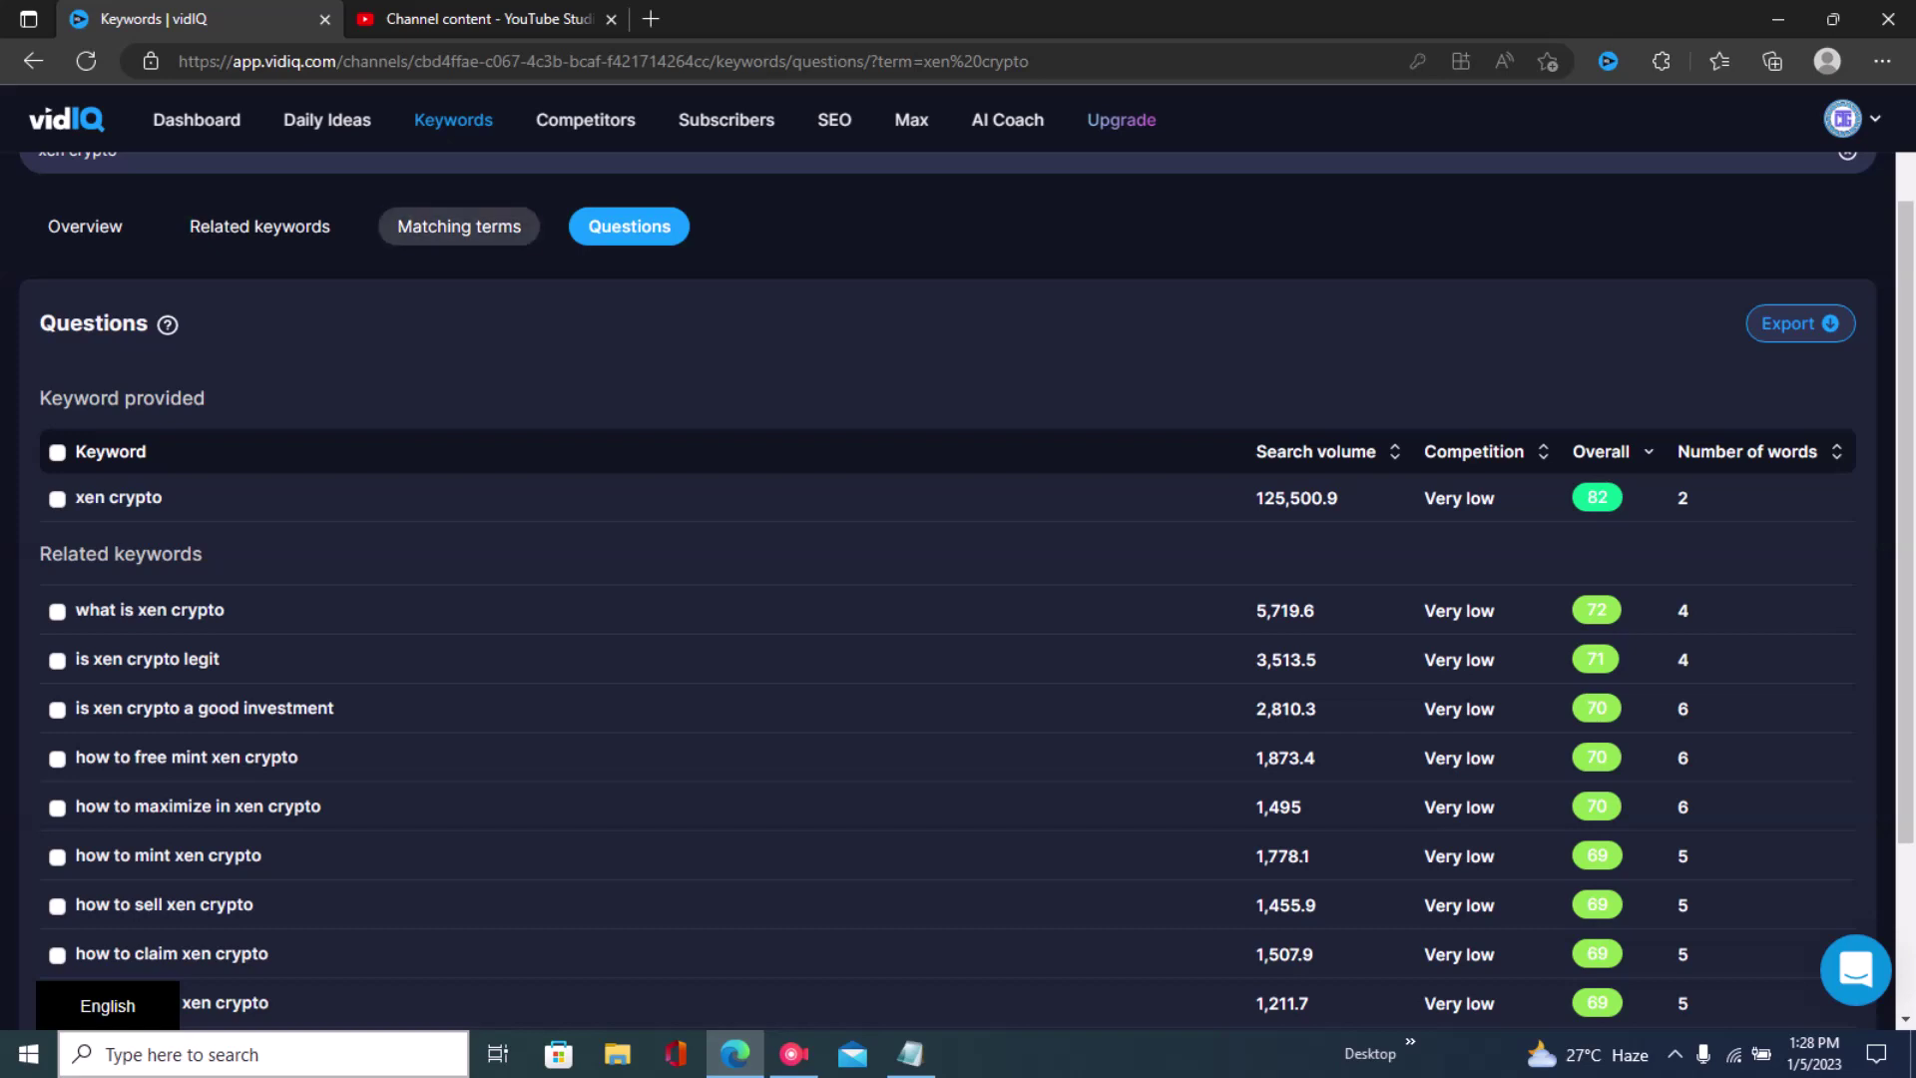
- Compare the matching terms and related keywords for xen crypto, and finish on its questions list
left_click(459, 226)
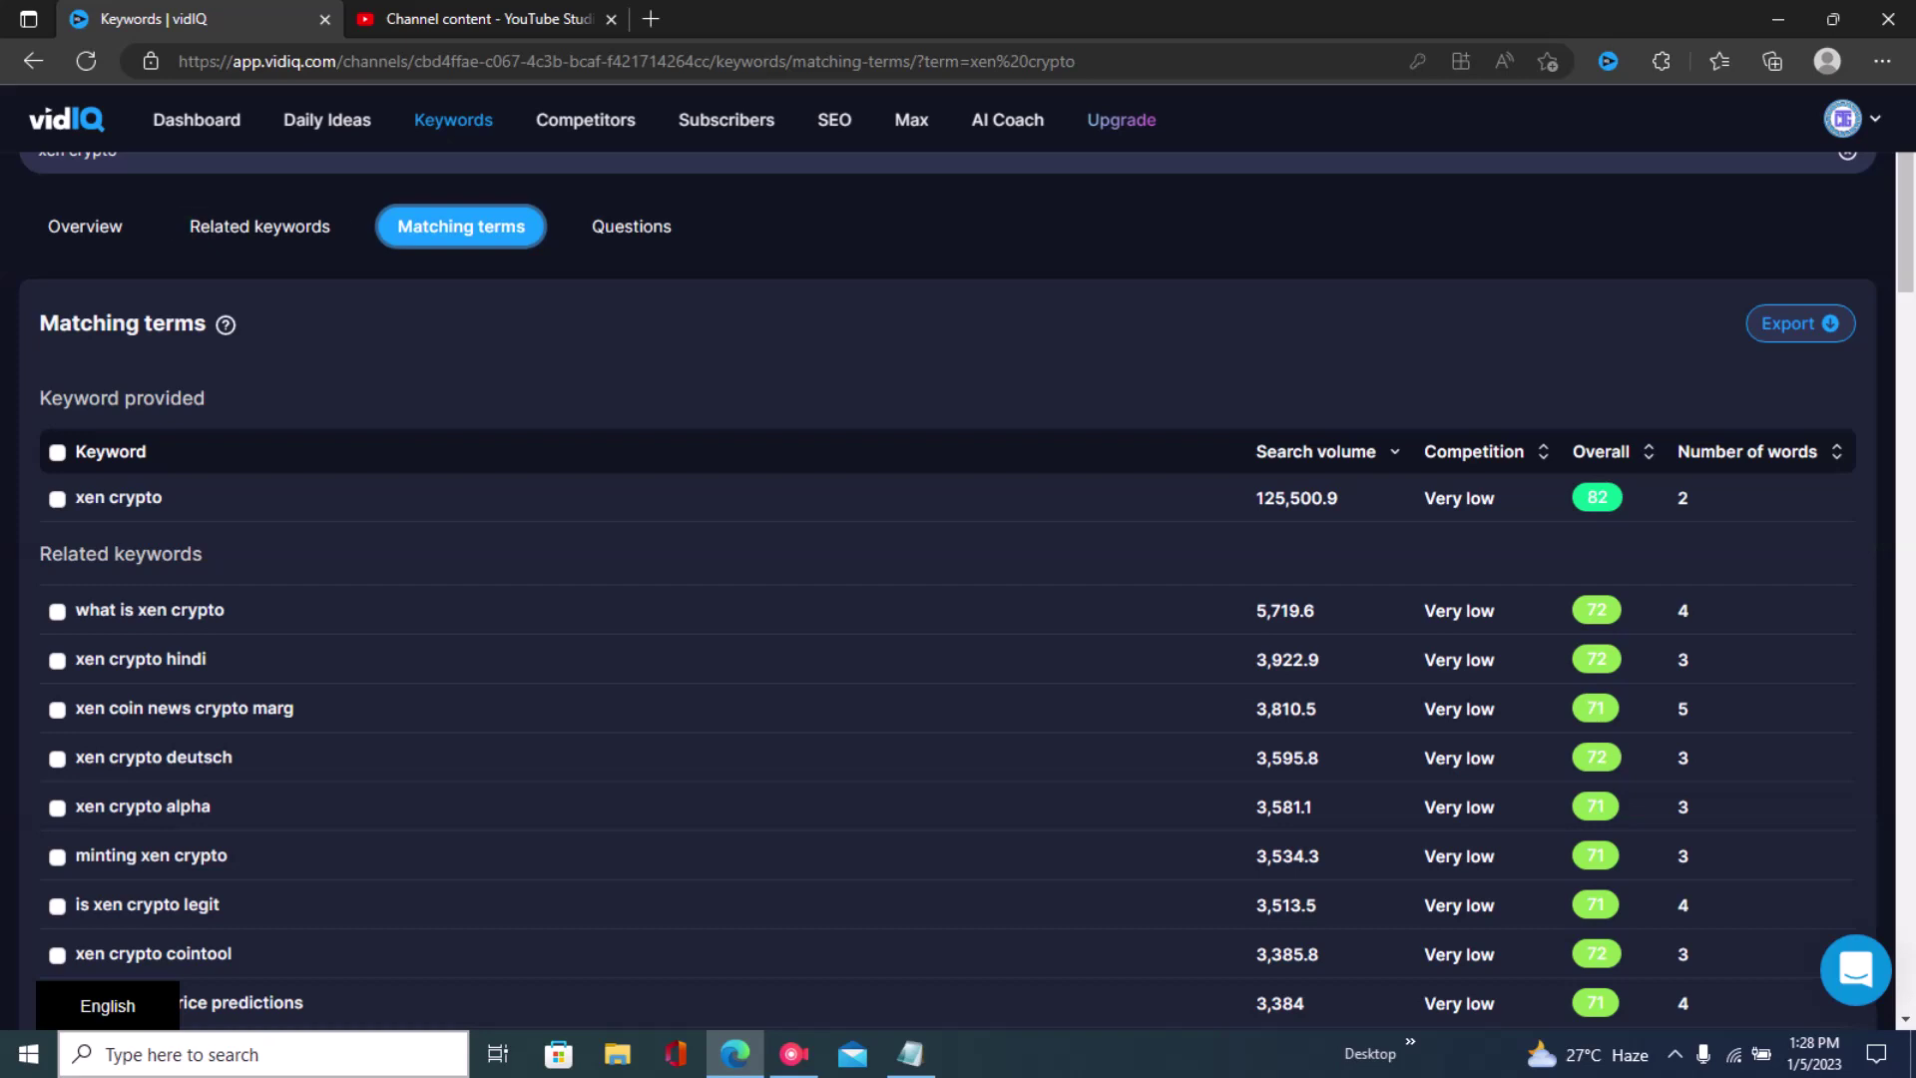
left_click(259, 227)
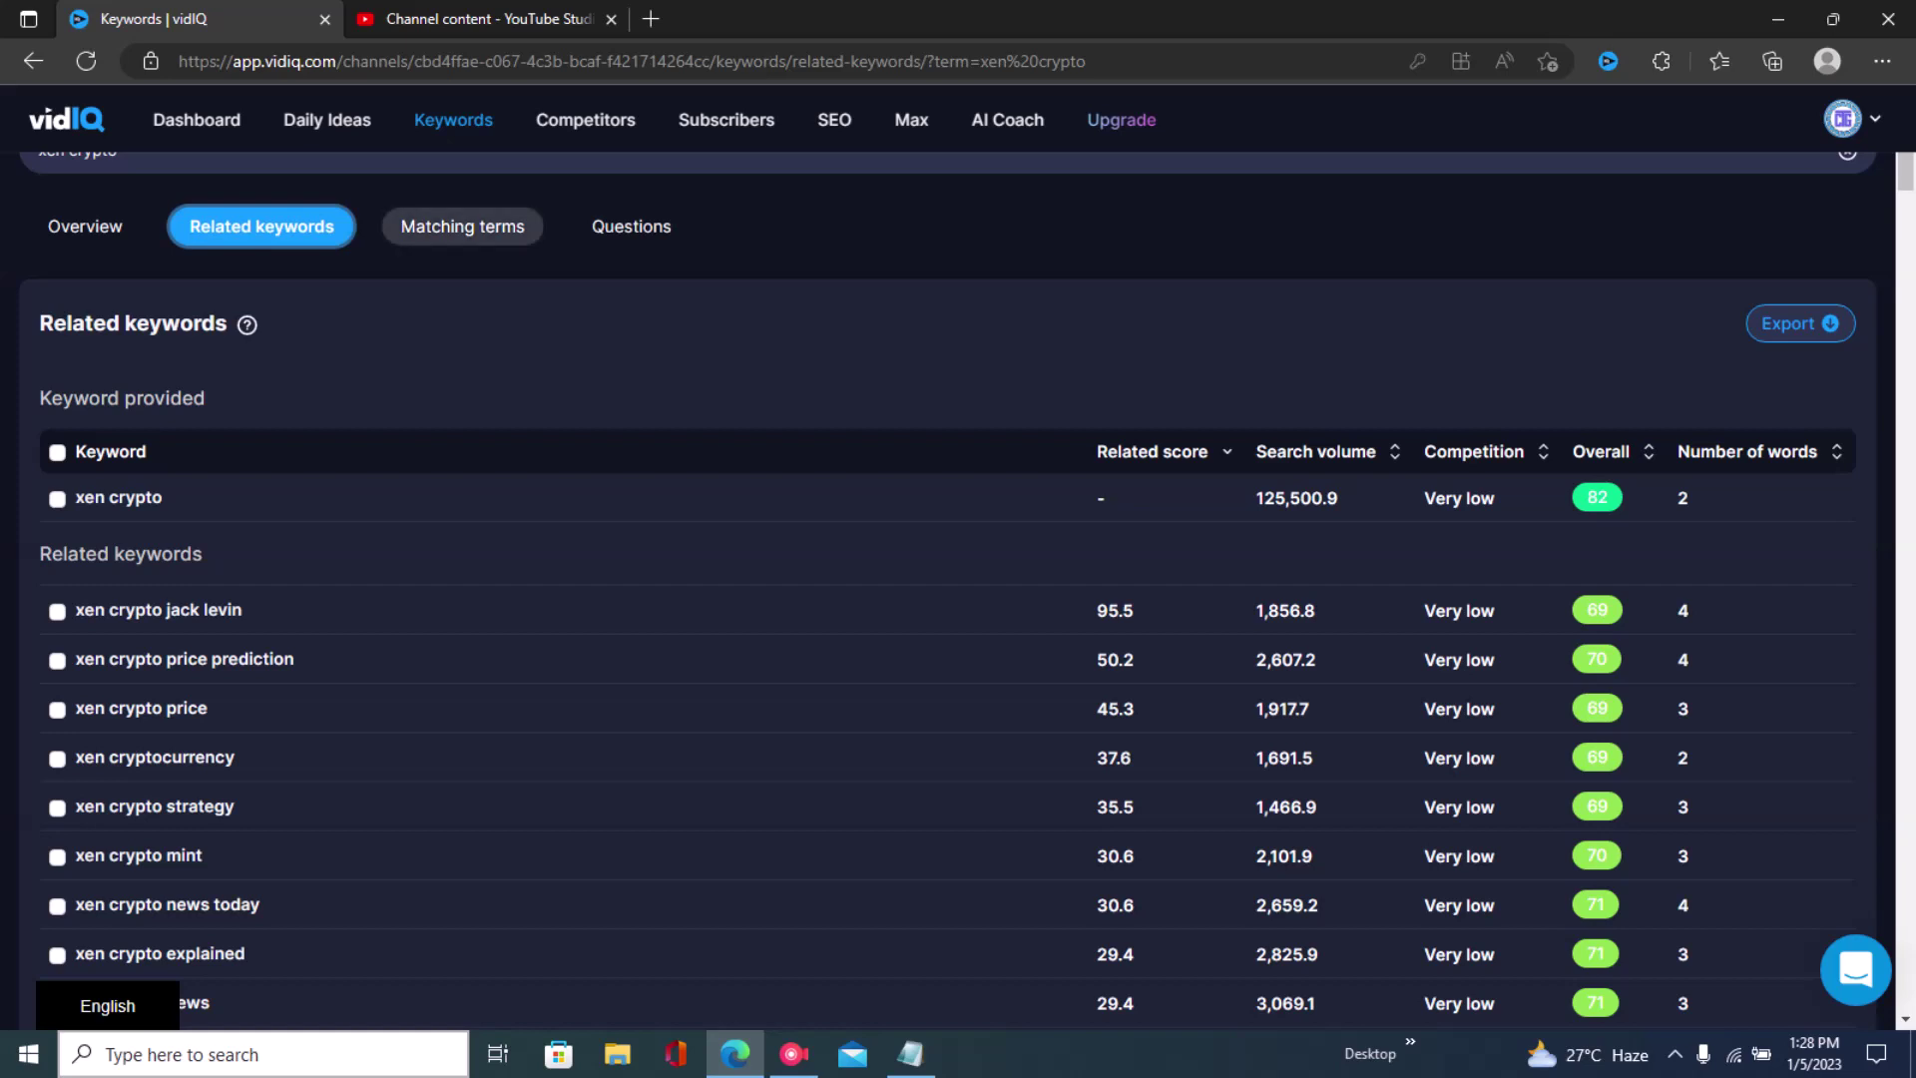
left_click(462, 227)
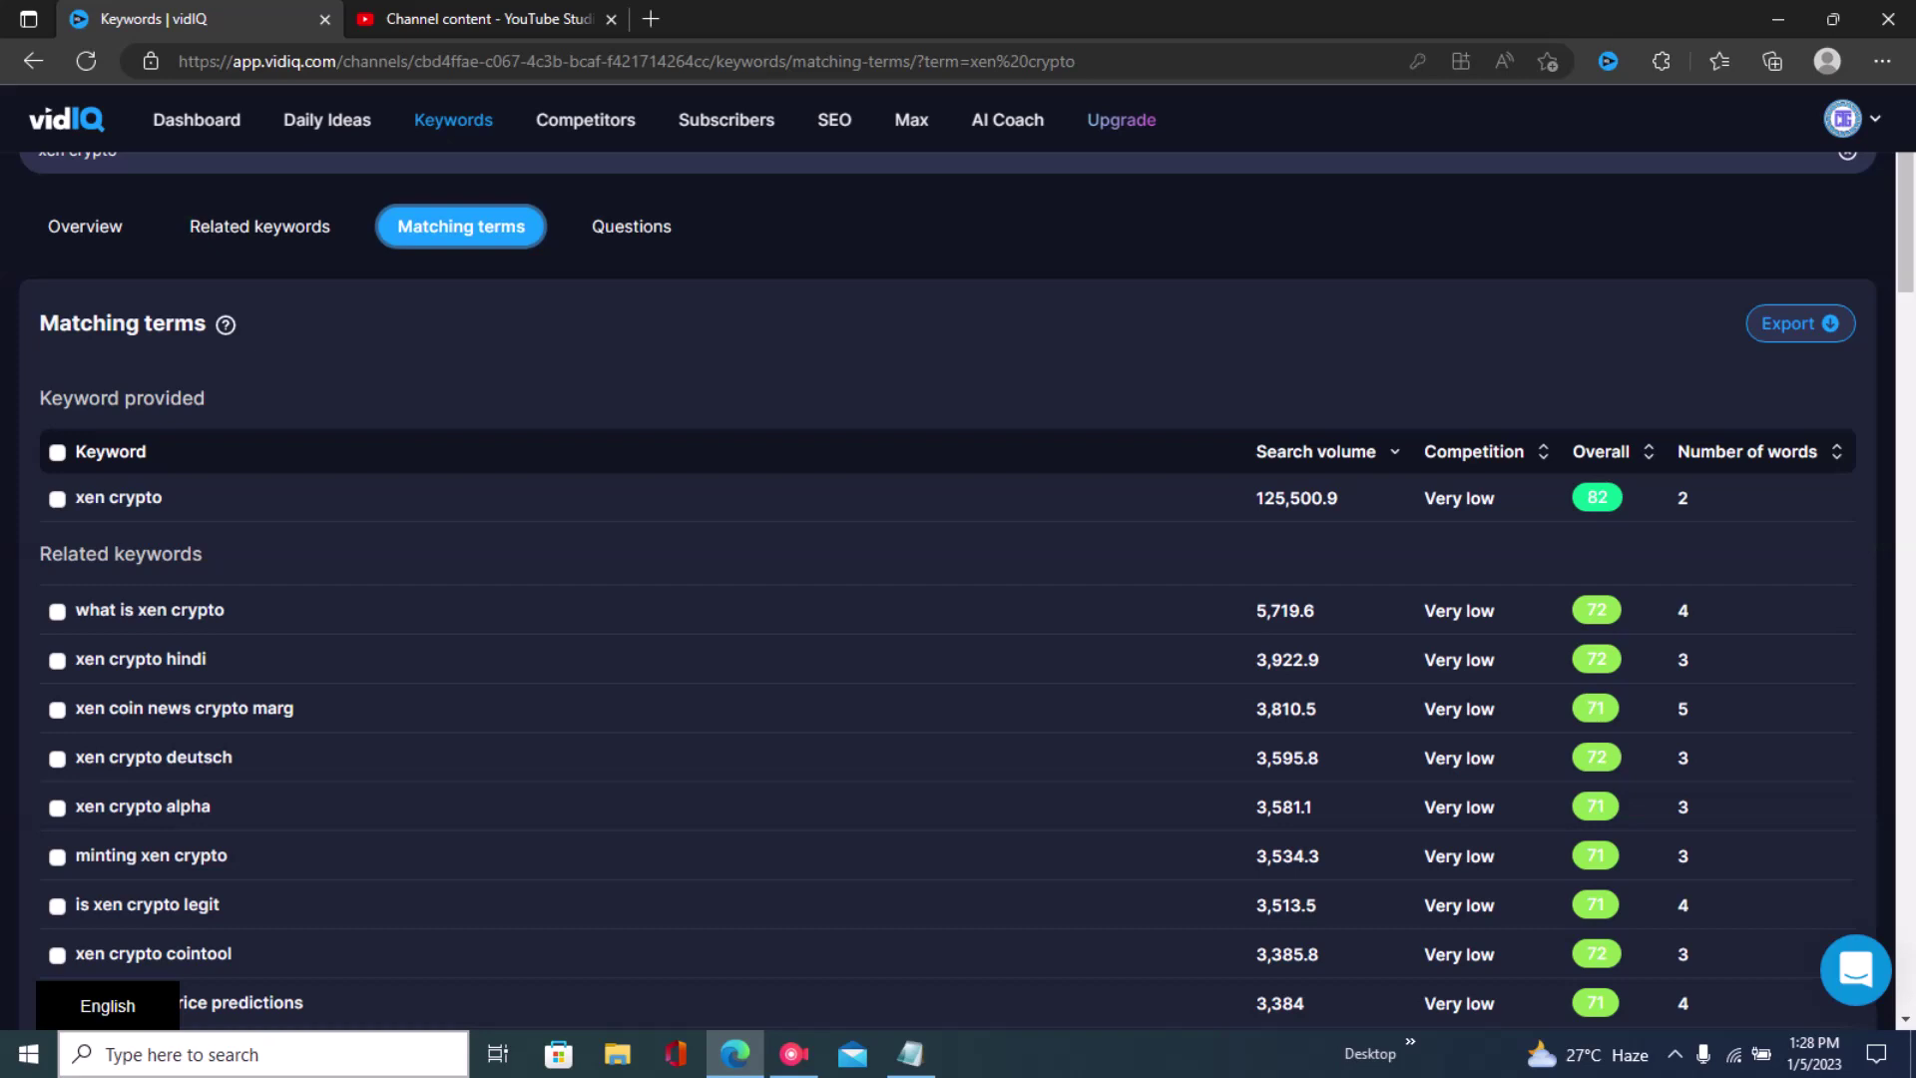
scroll(958, 589, "up", 2)
left_click_drag(117, 292, 37, 292)
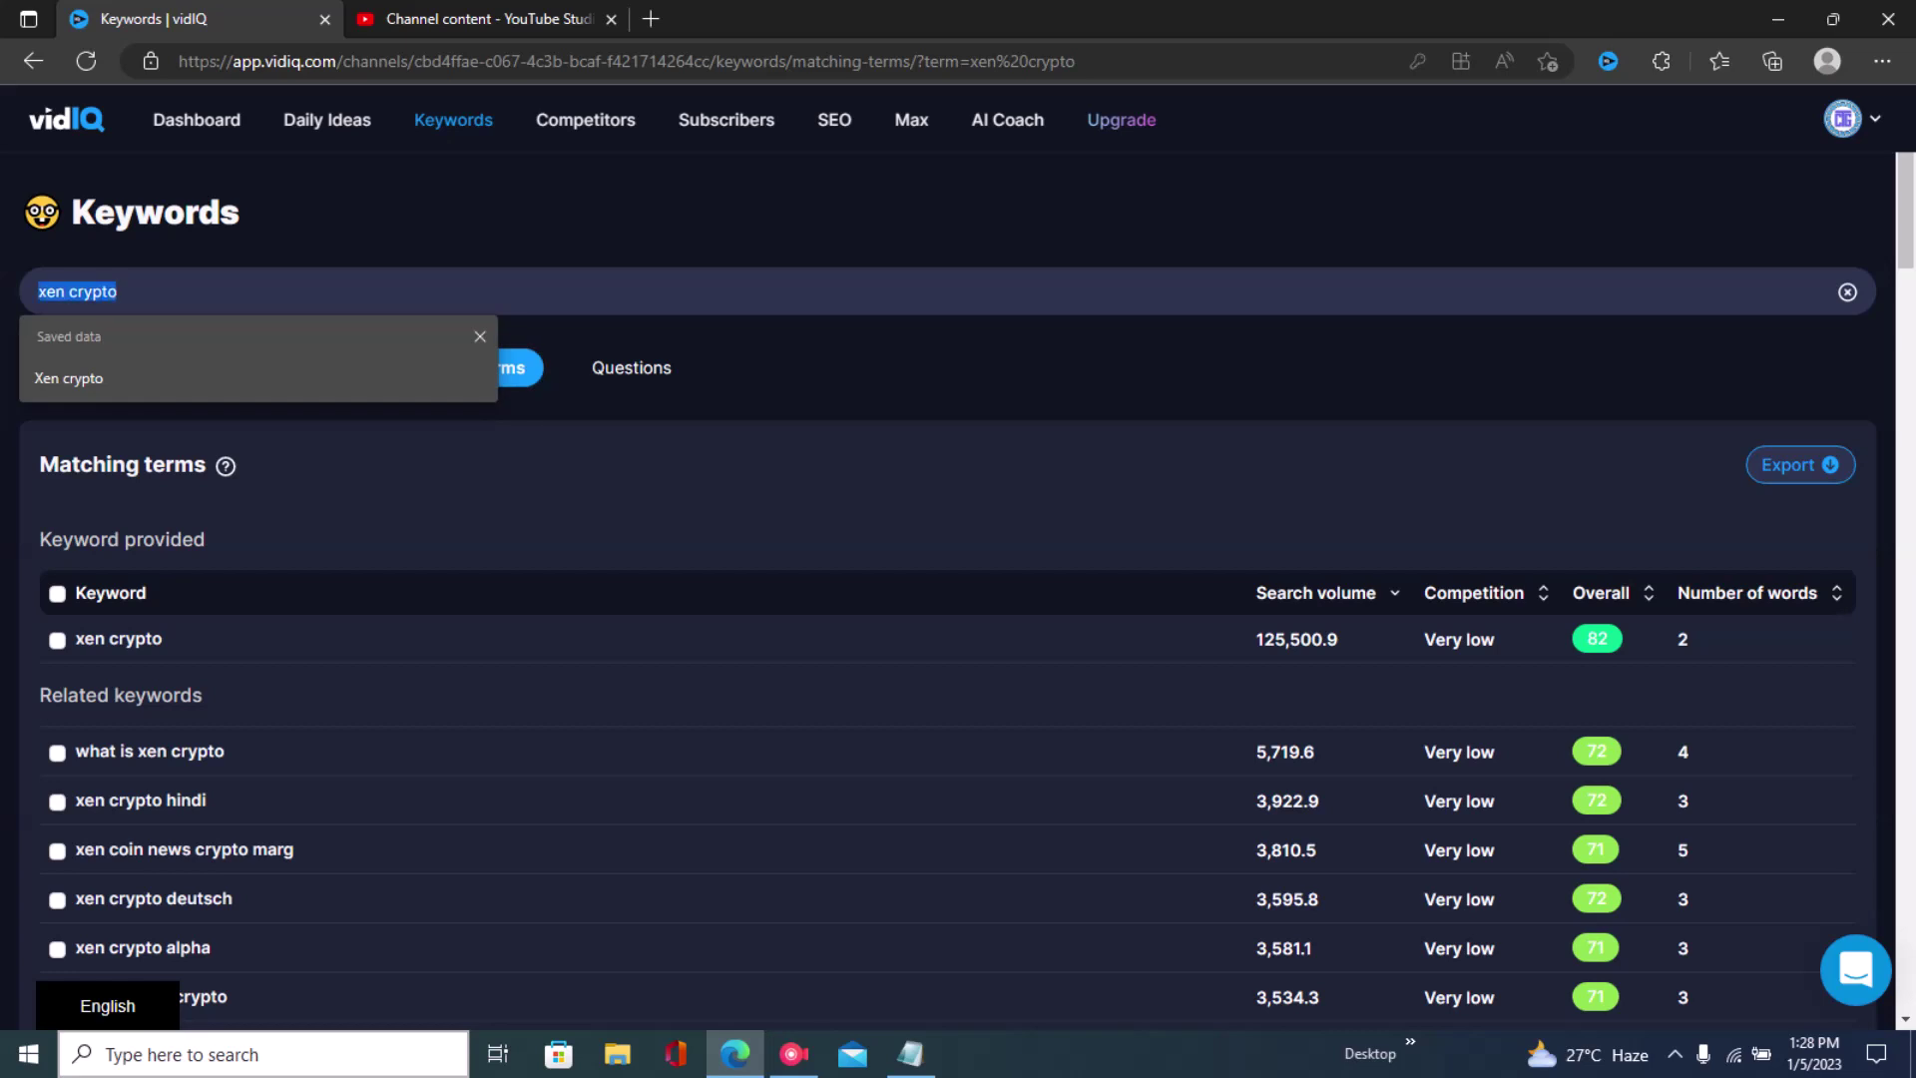
key("Escape")
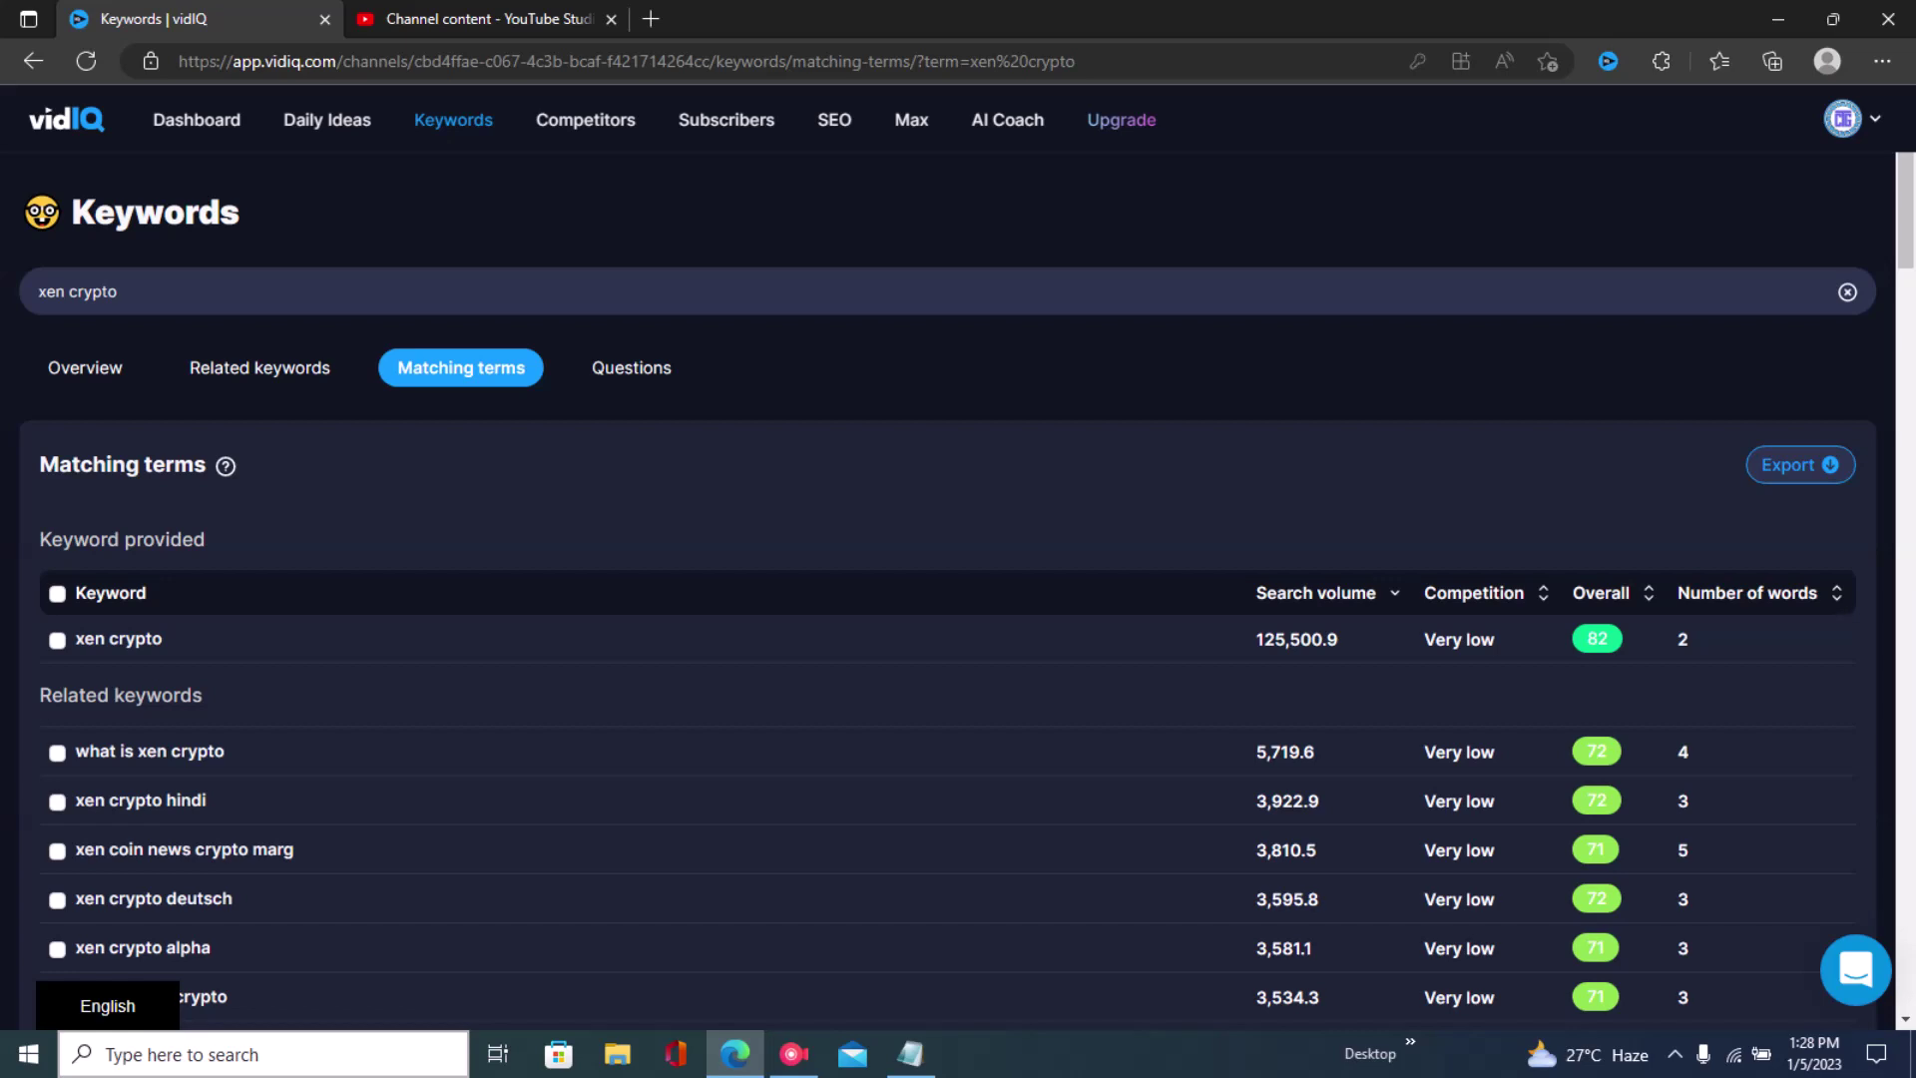
left_click(631, 367)
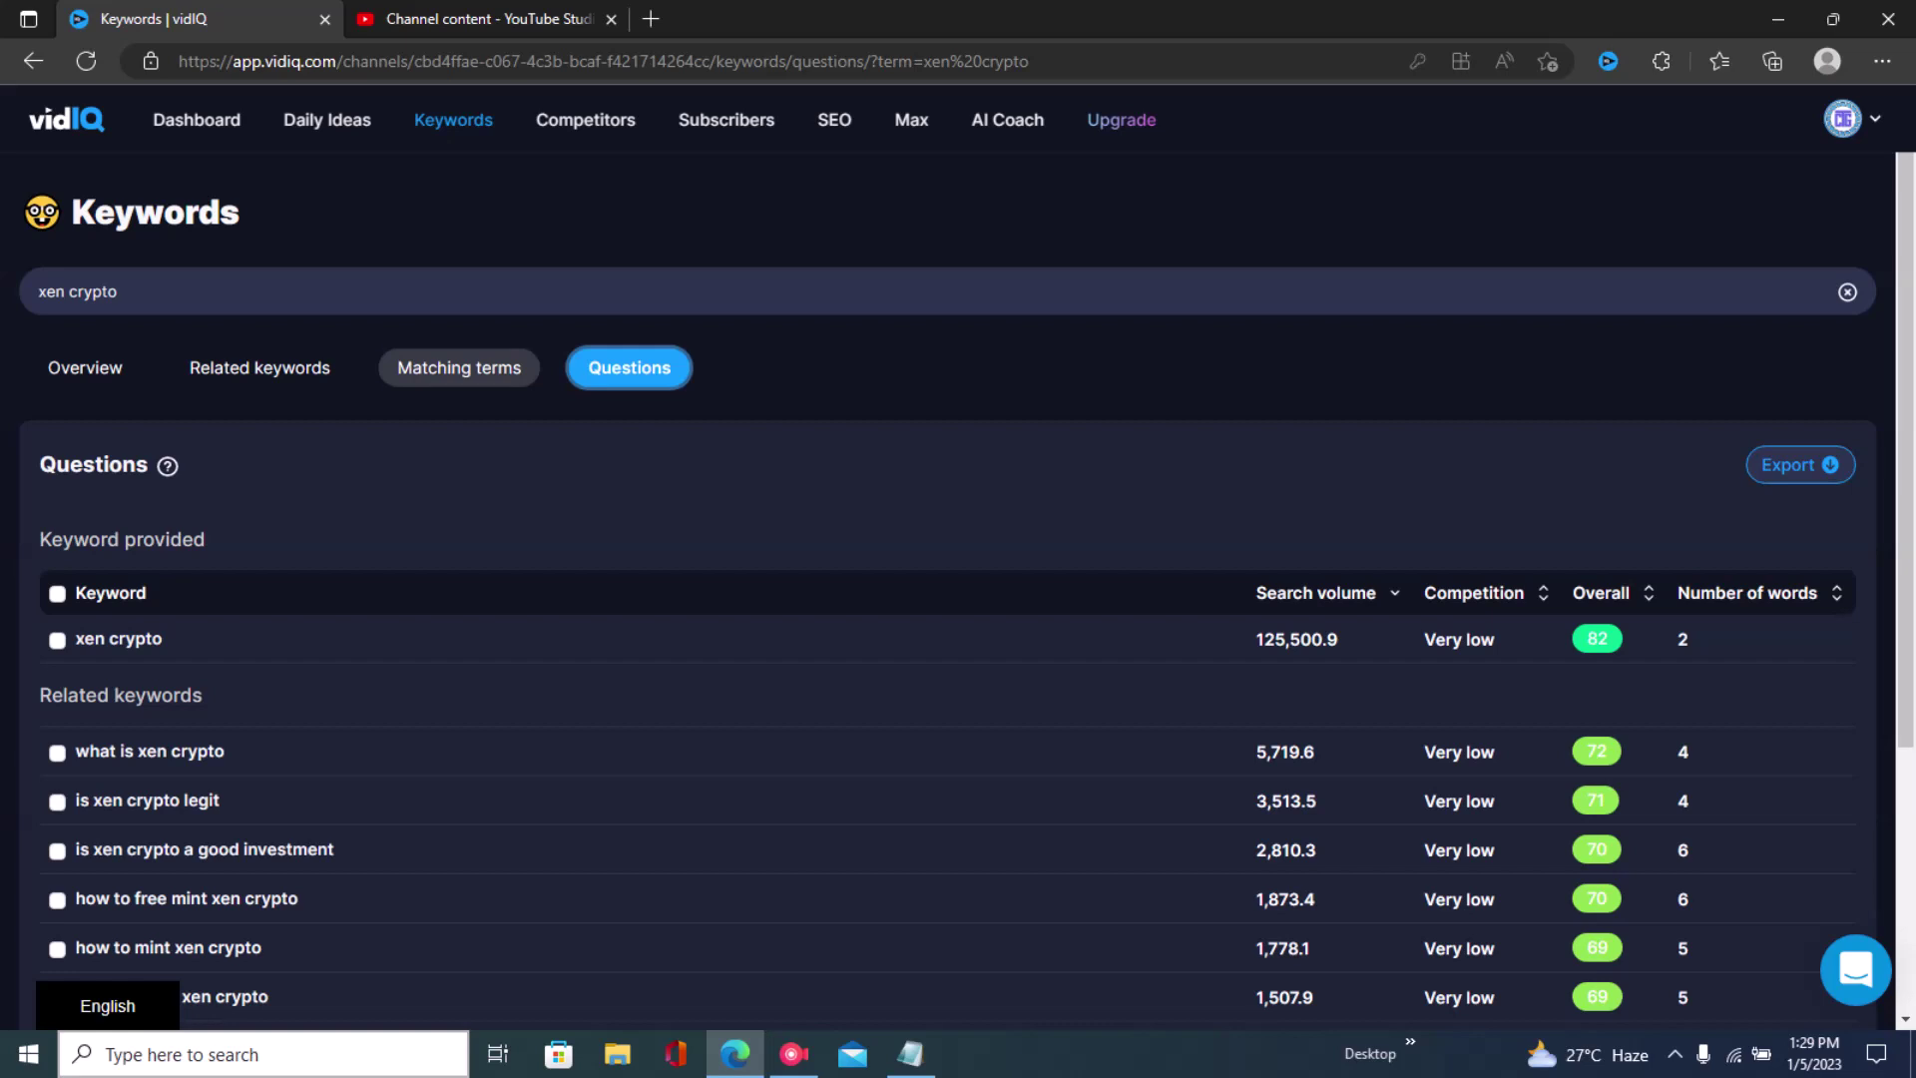
- Sort the xen crypto matching terms by overall score from highest to lowest and look through the top-ranked terms
left_click(459, 367)
left_click(1610, 592)
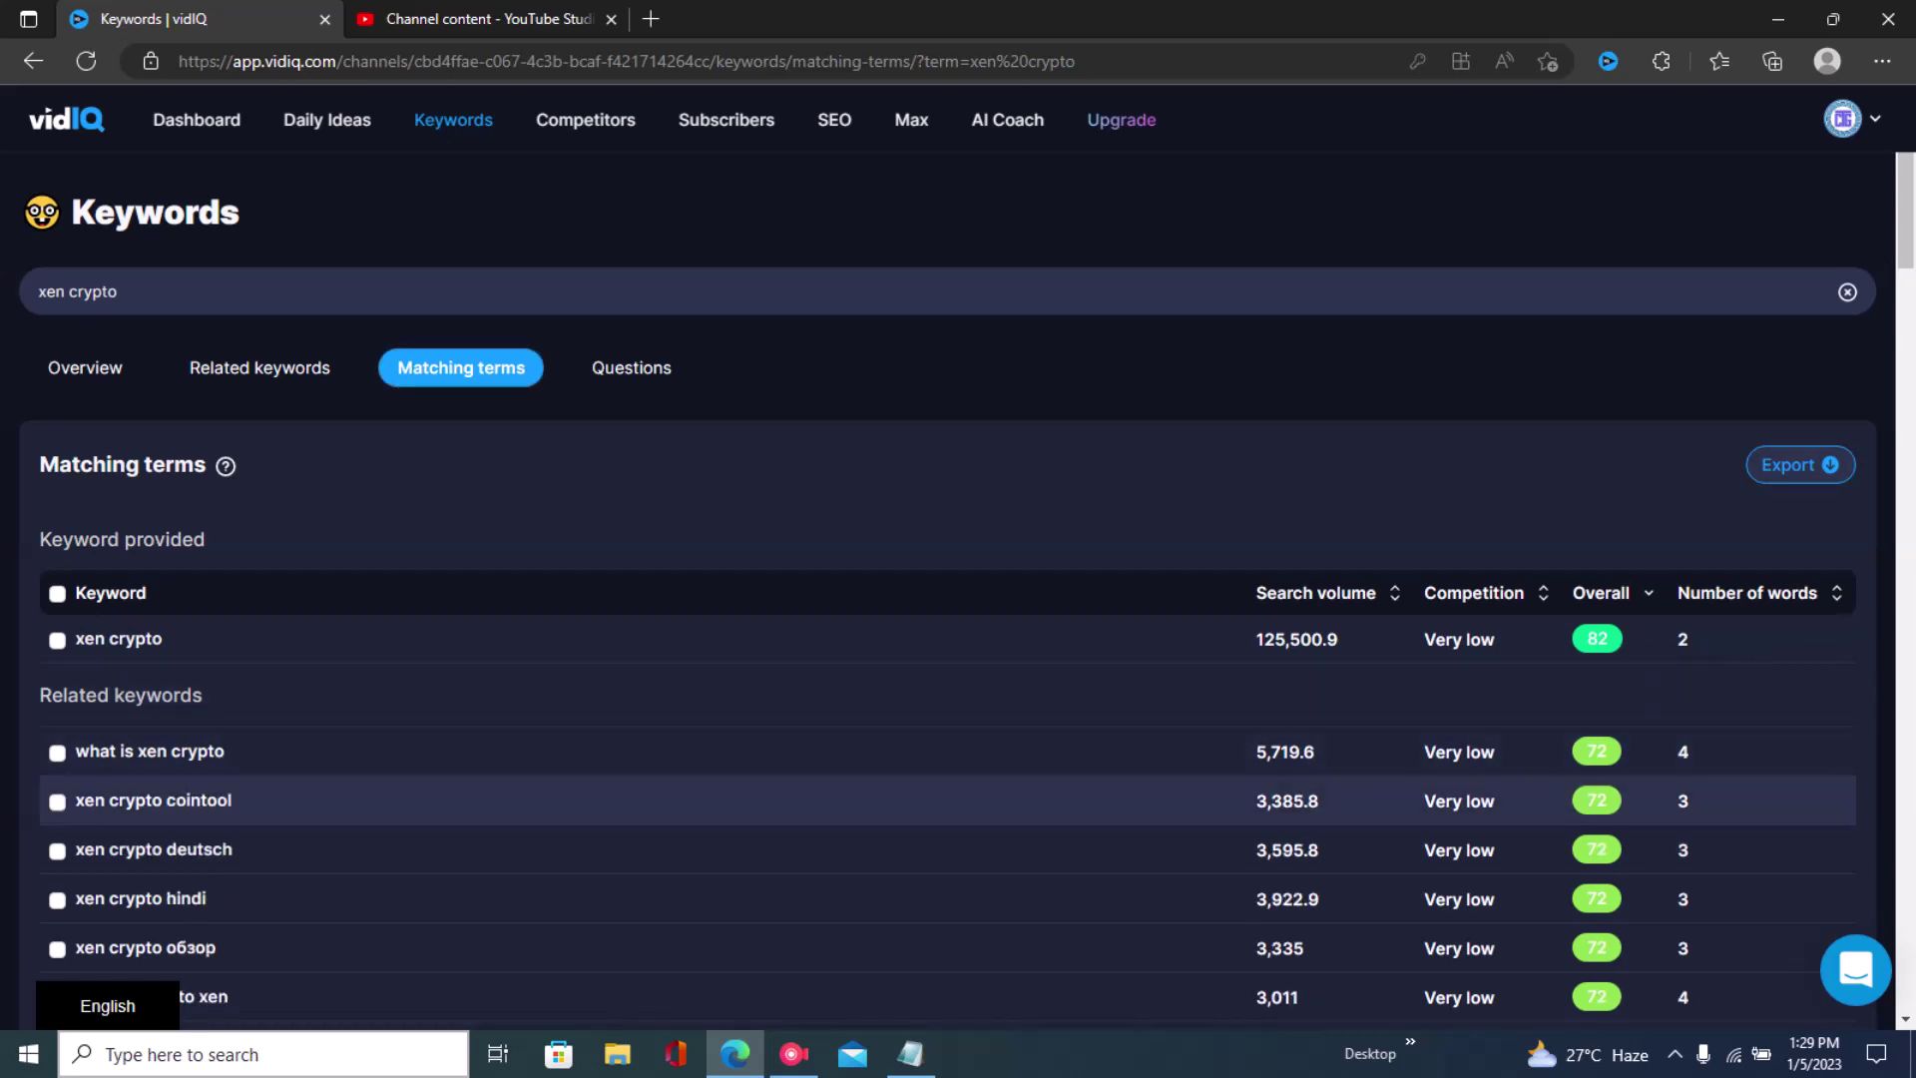
scroll(957, 598, "down", 2)
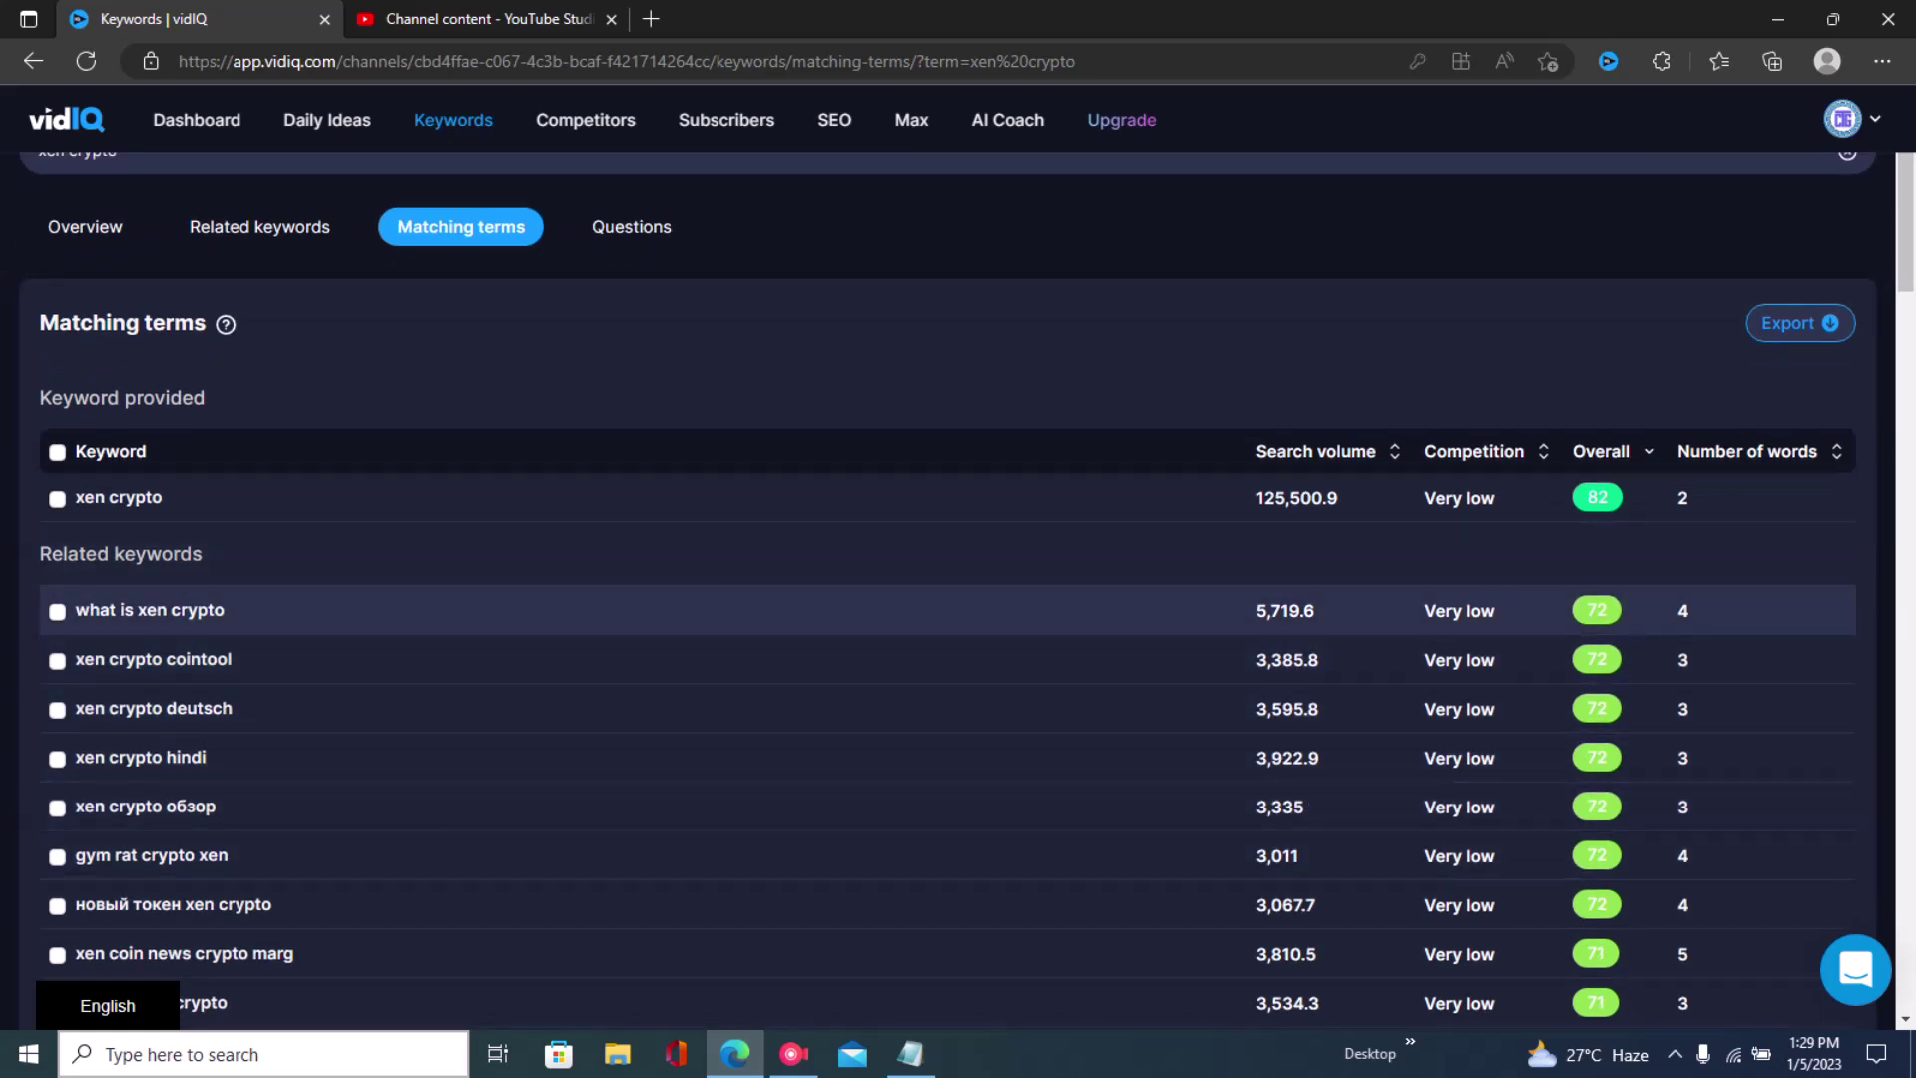
scroll(958, 598, "down", 2)
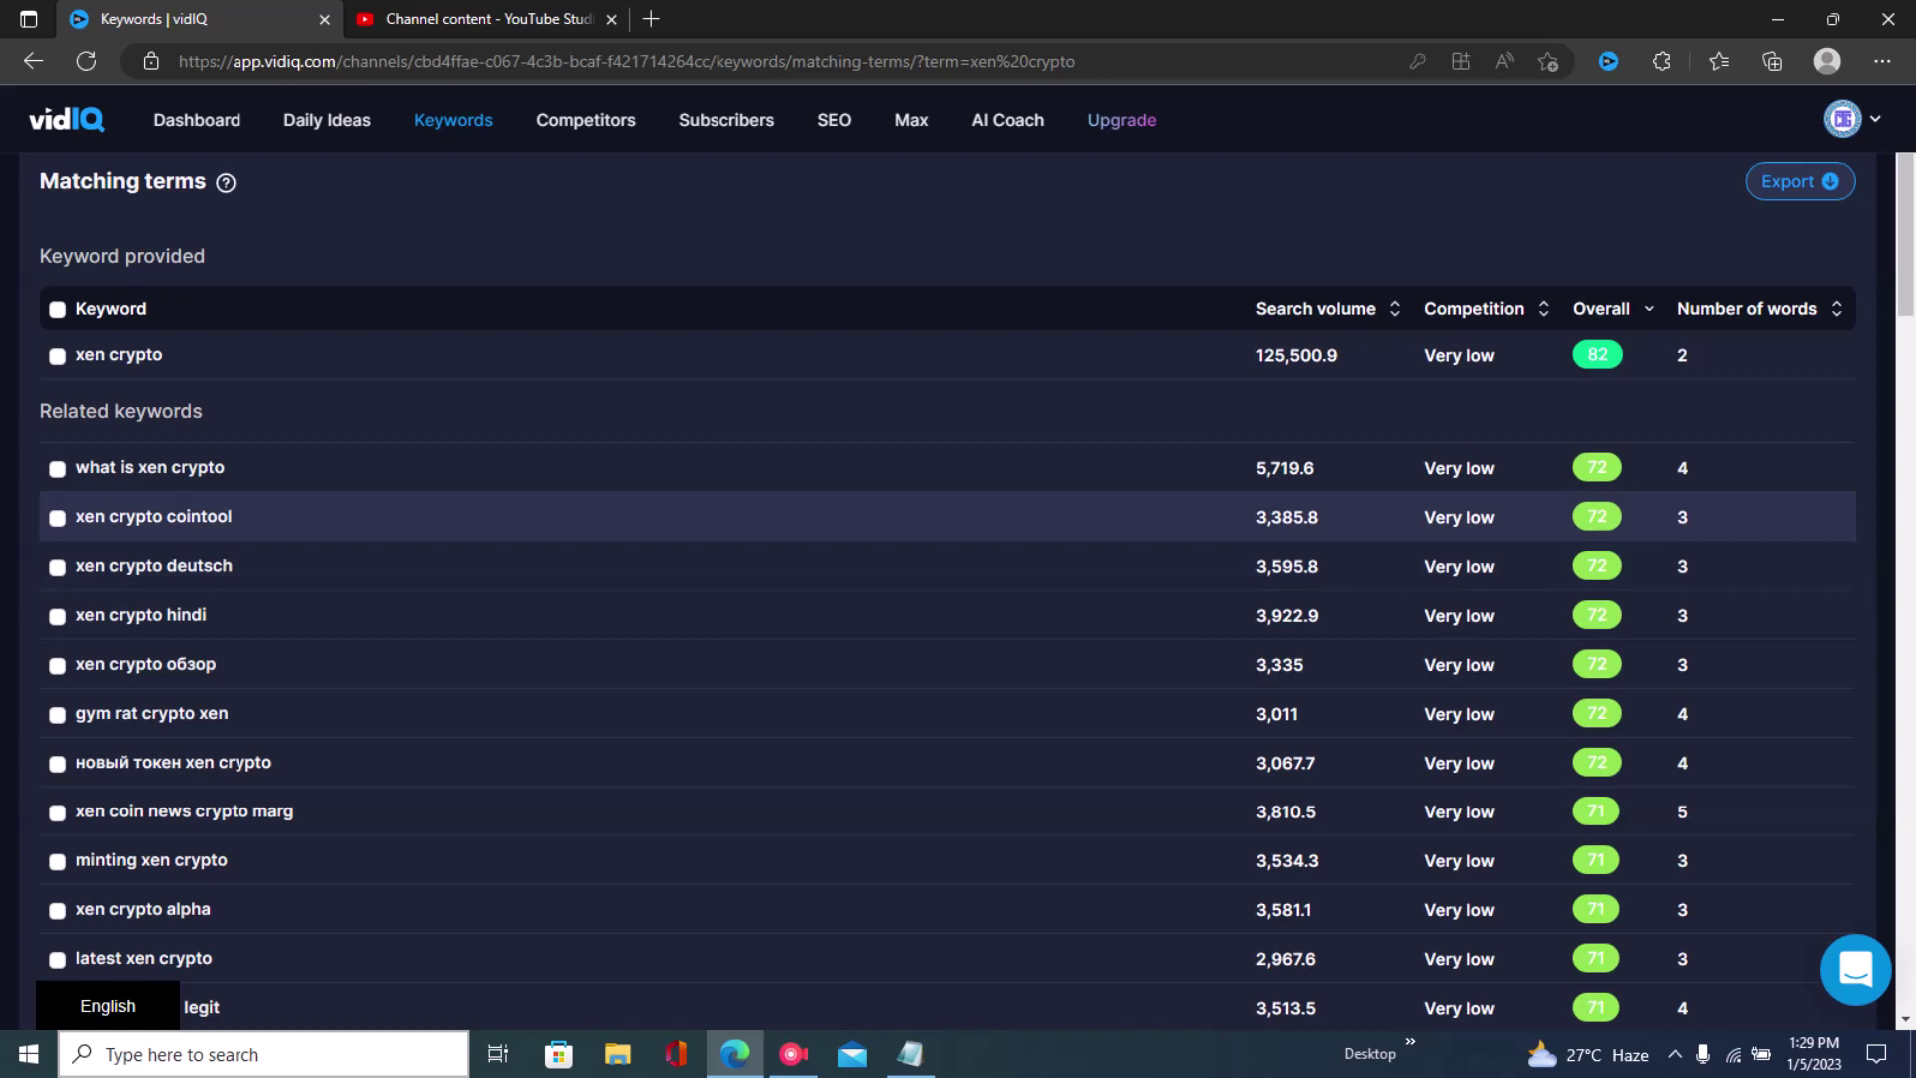
scroll(958, 599, "up", 3)
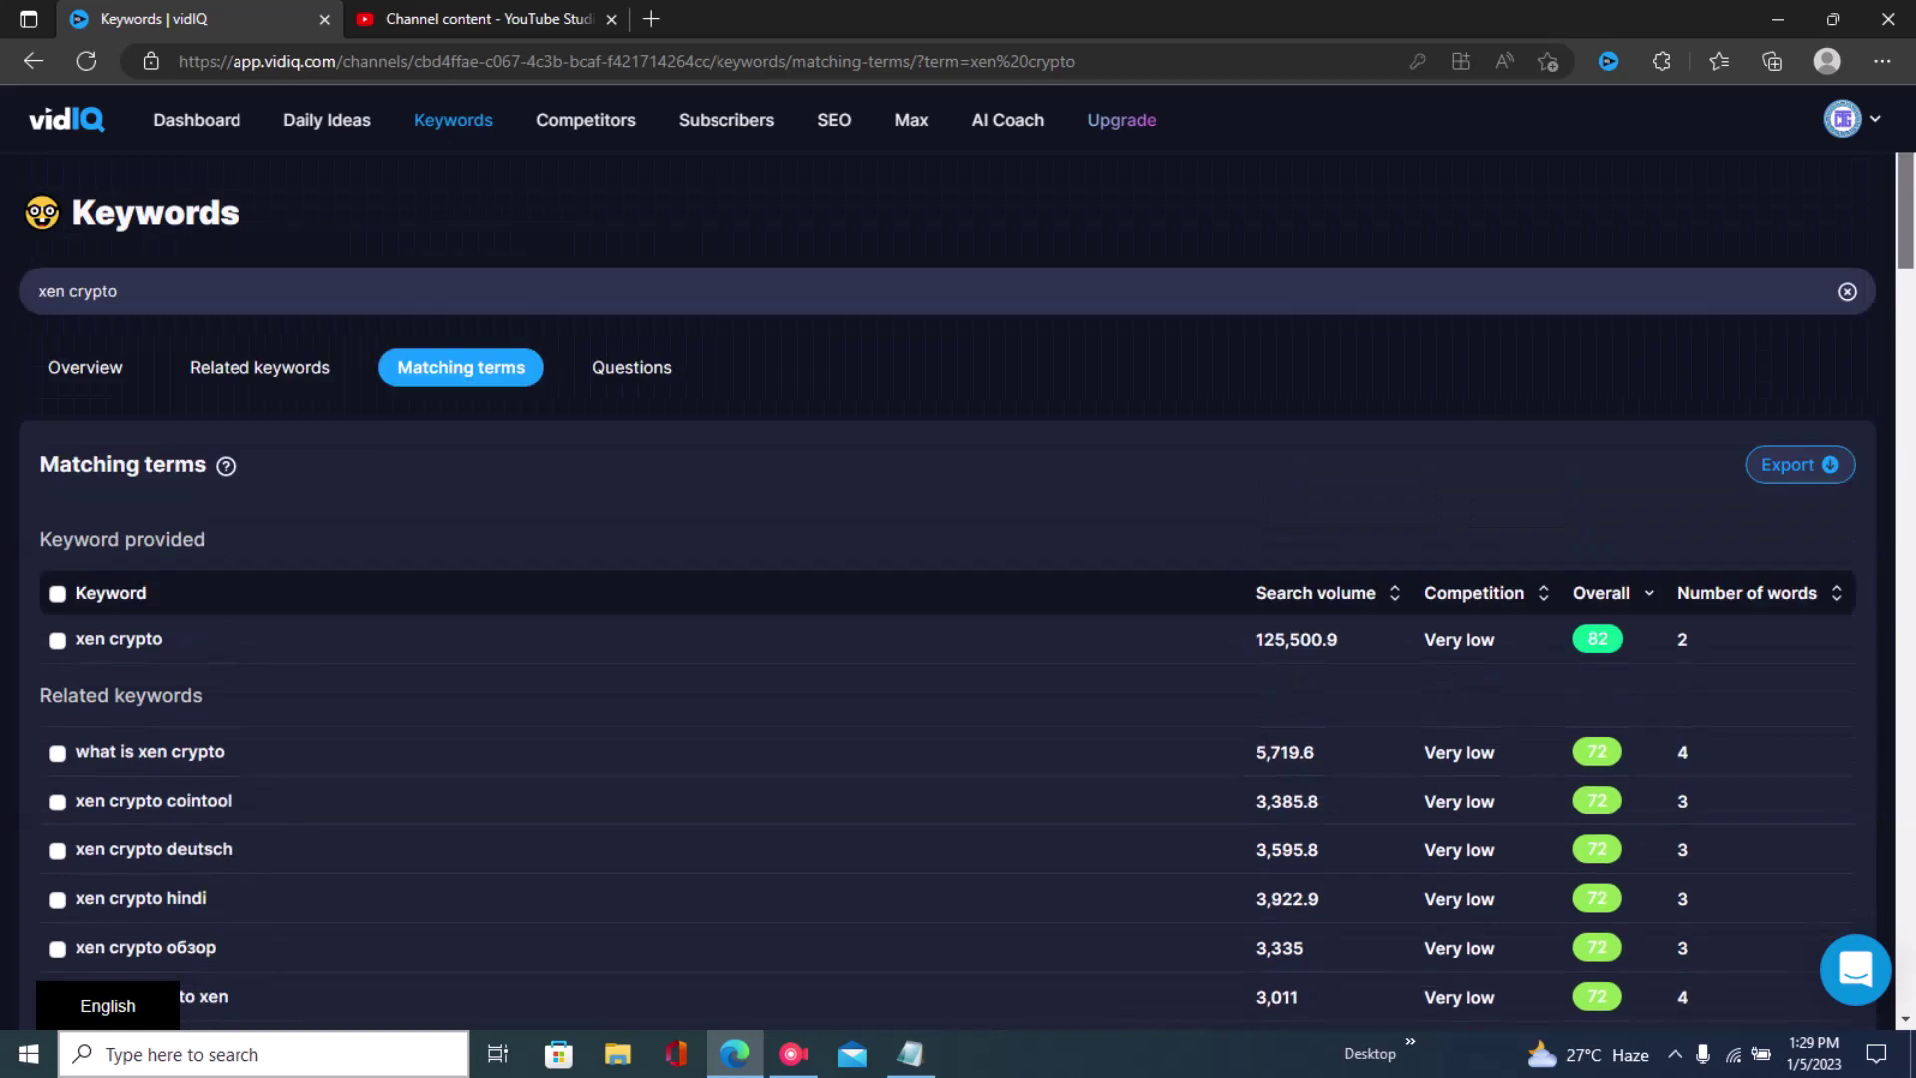
- Switch to the Notepad outline and review step 1 on the niche, step 2 on finding keywords and step 3 on analyzing them
left_click(909, 1053)
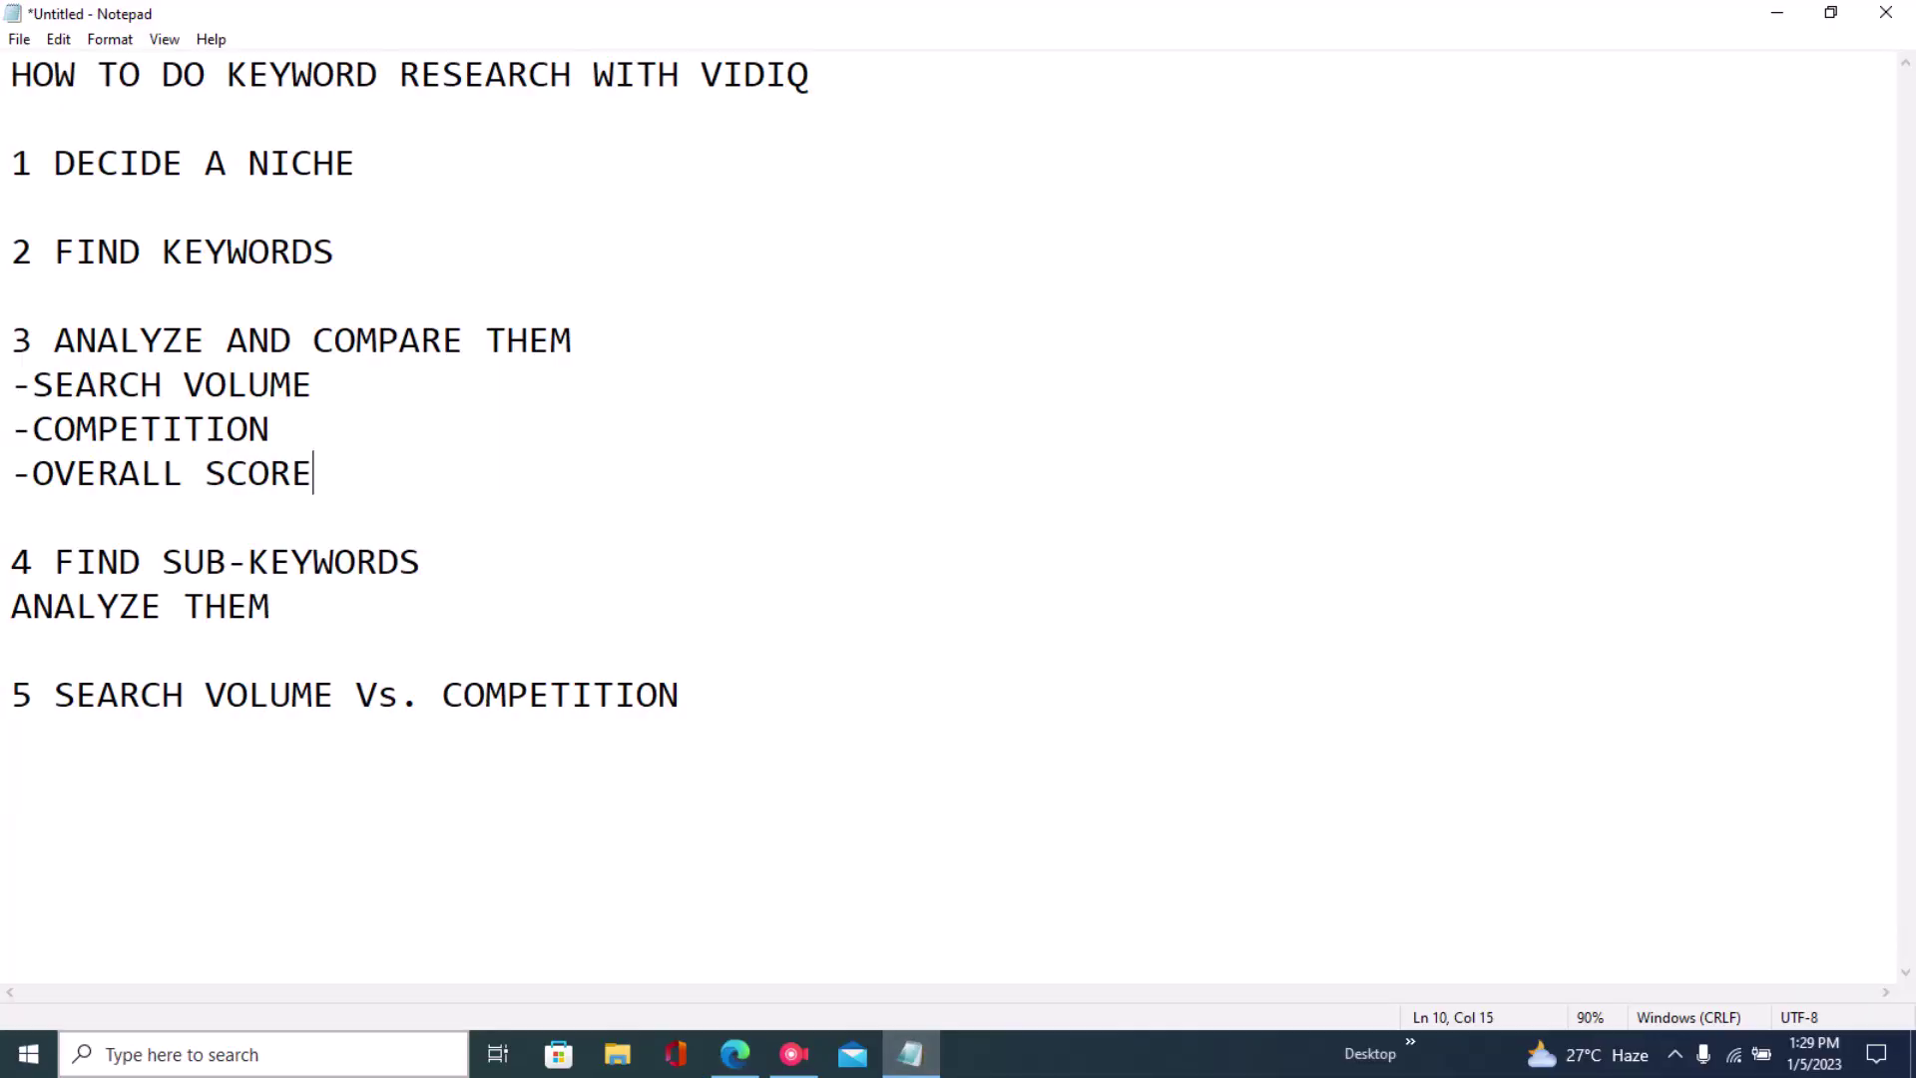
left_click_drag(54, 162, 357, 163)
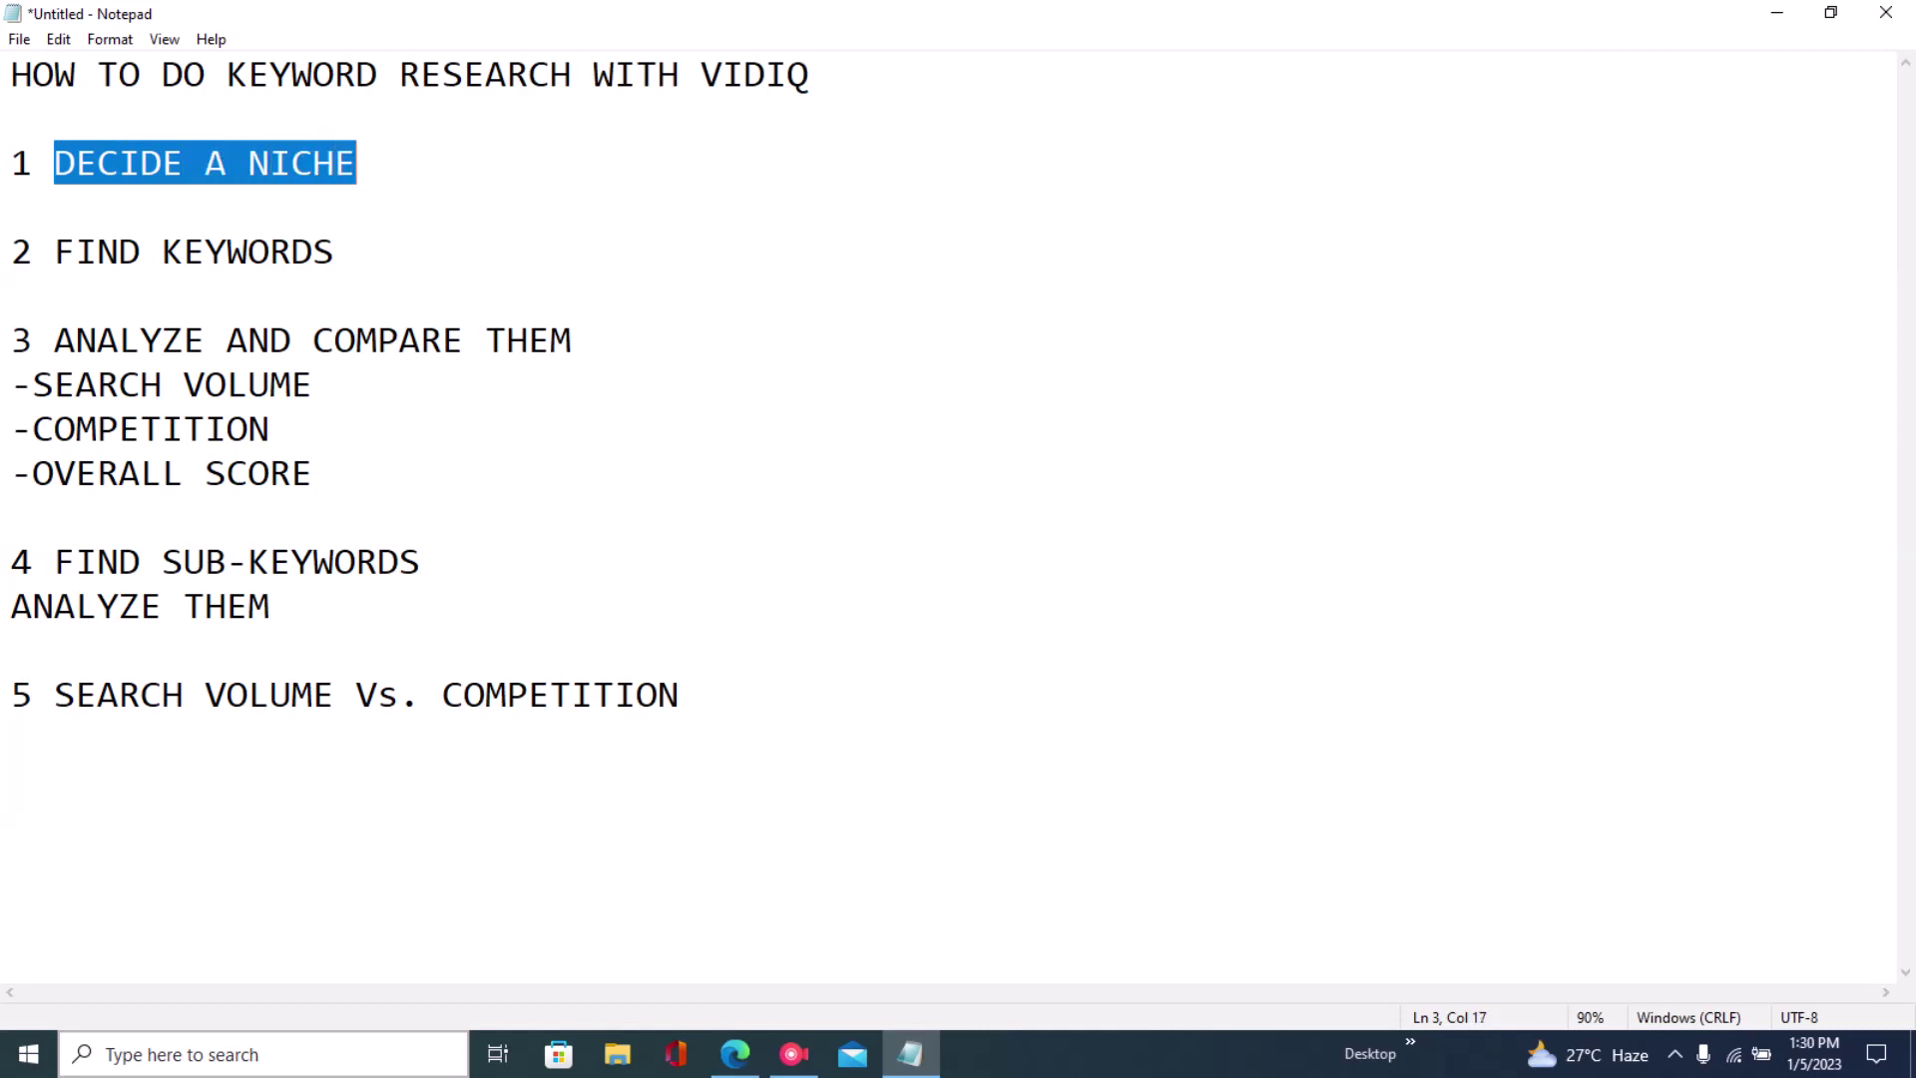
left_click_drag(54, 251, 335, 295)
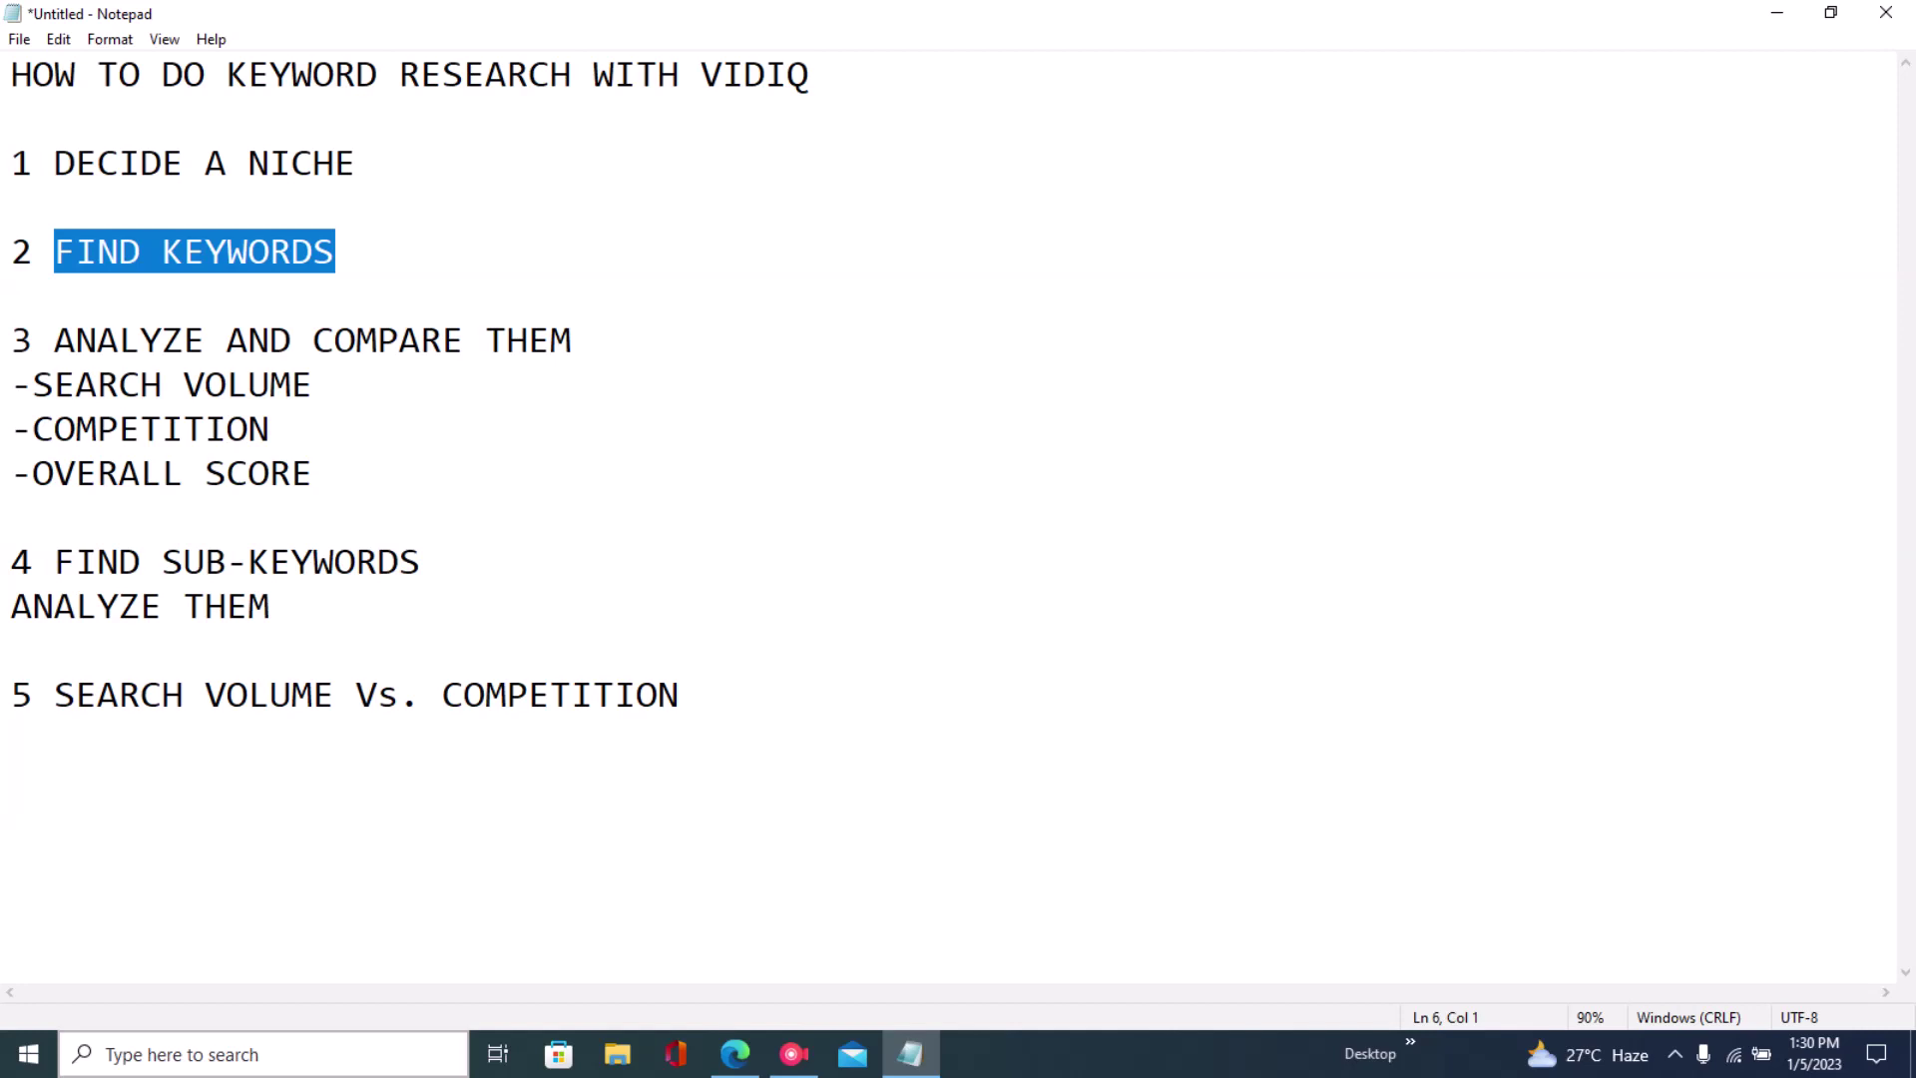
left_click_drag(54, 340, 314, 473)
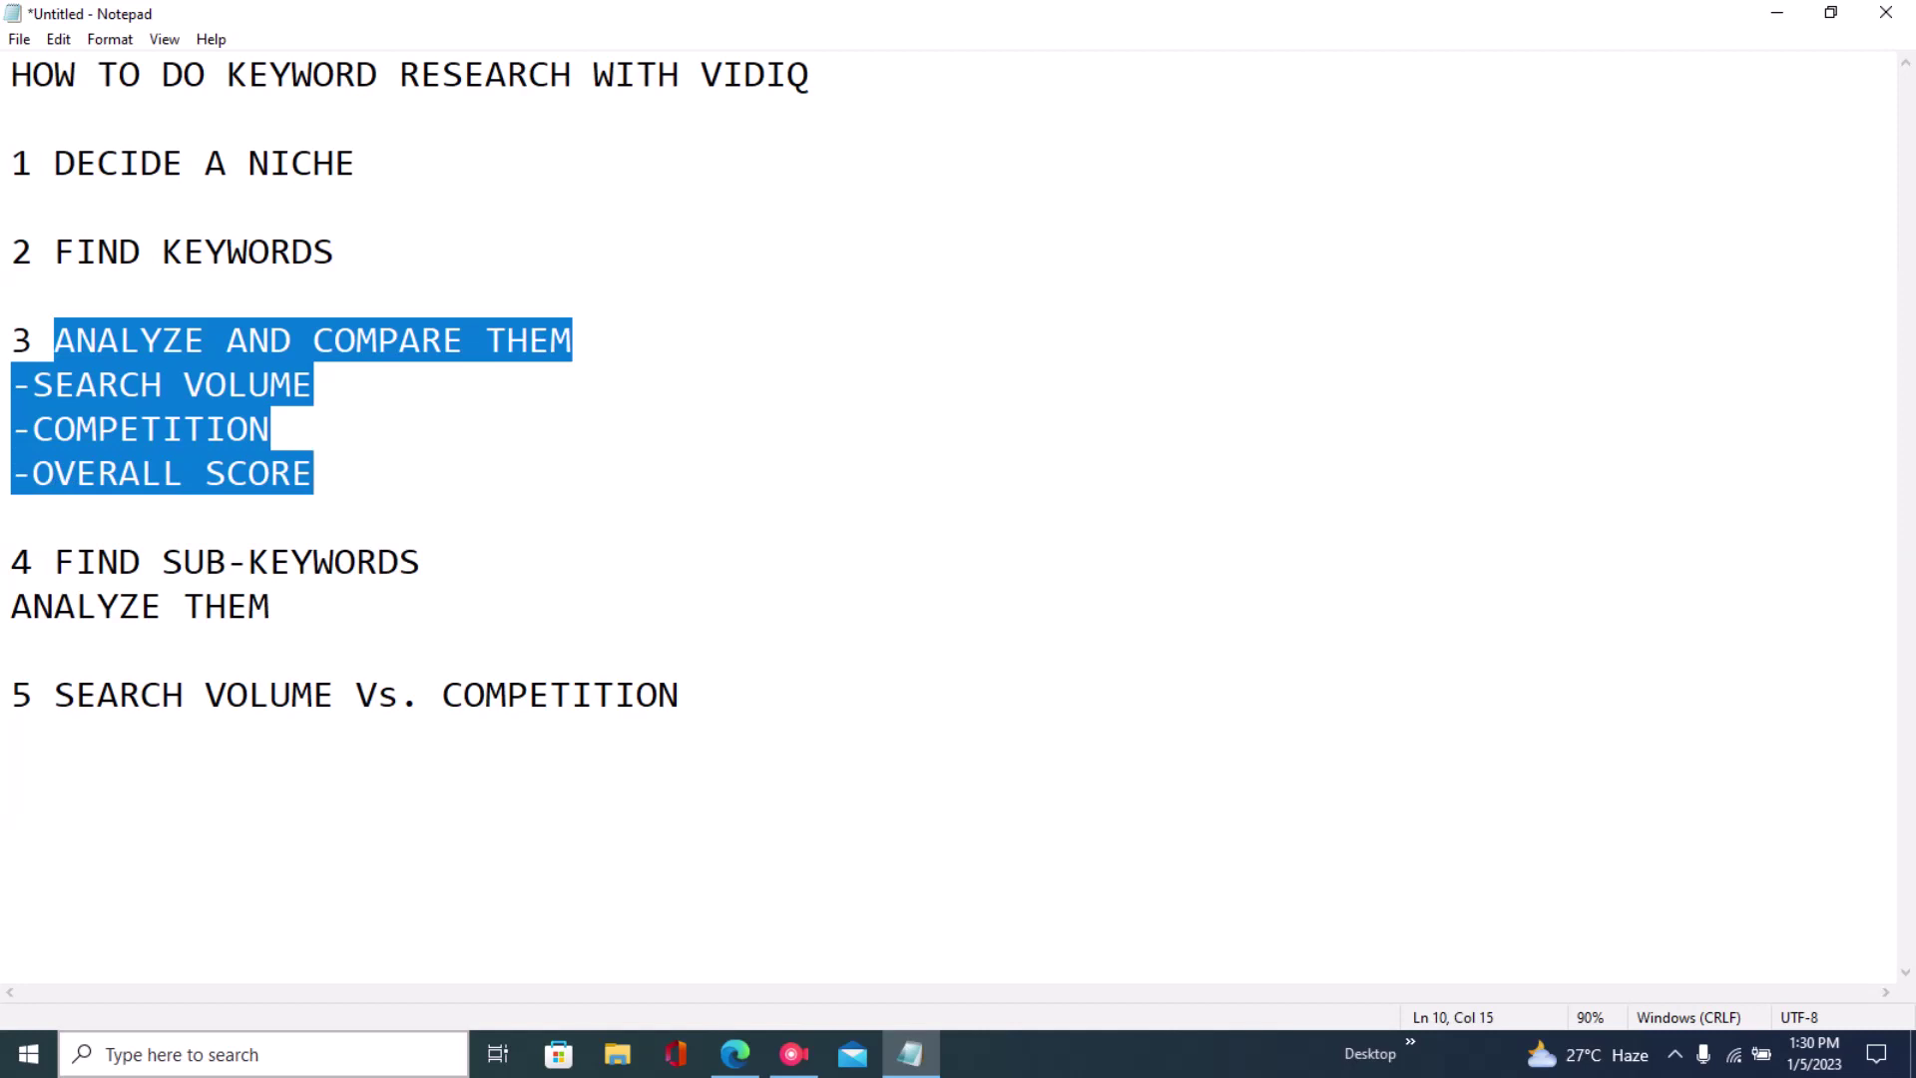
left_click(313, 473)
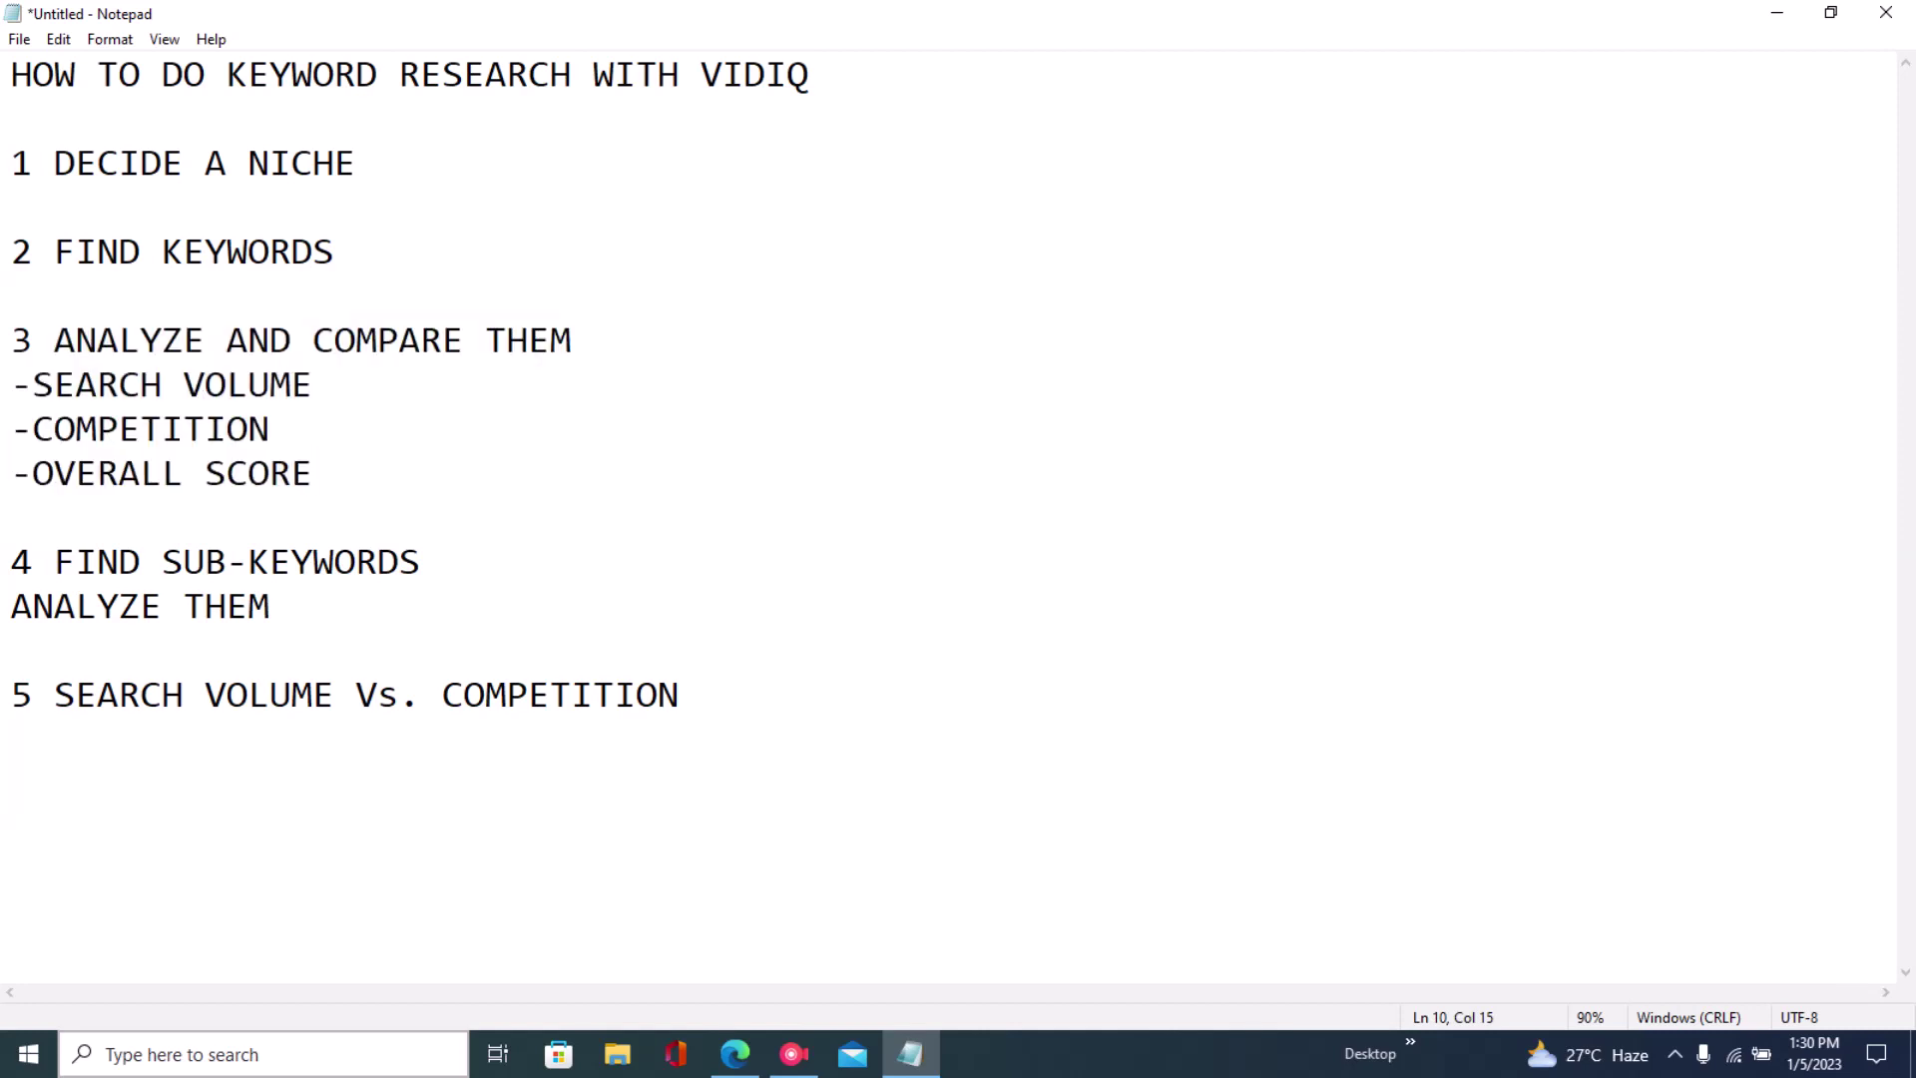
- Switch back to vidIQ and view the xen crypto questions and matching terms, ending on the related keywords
left_click(734, 1054)
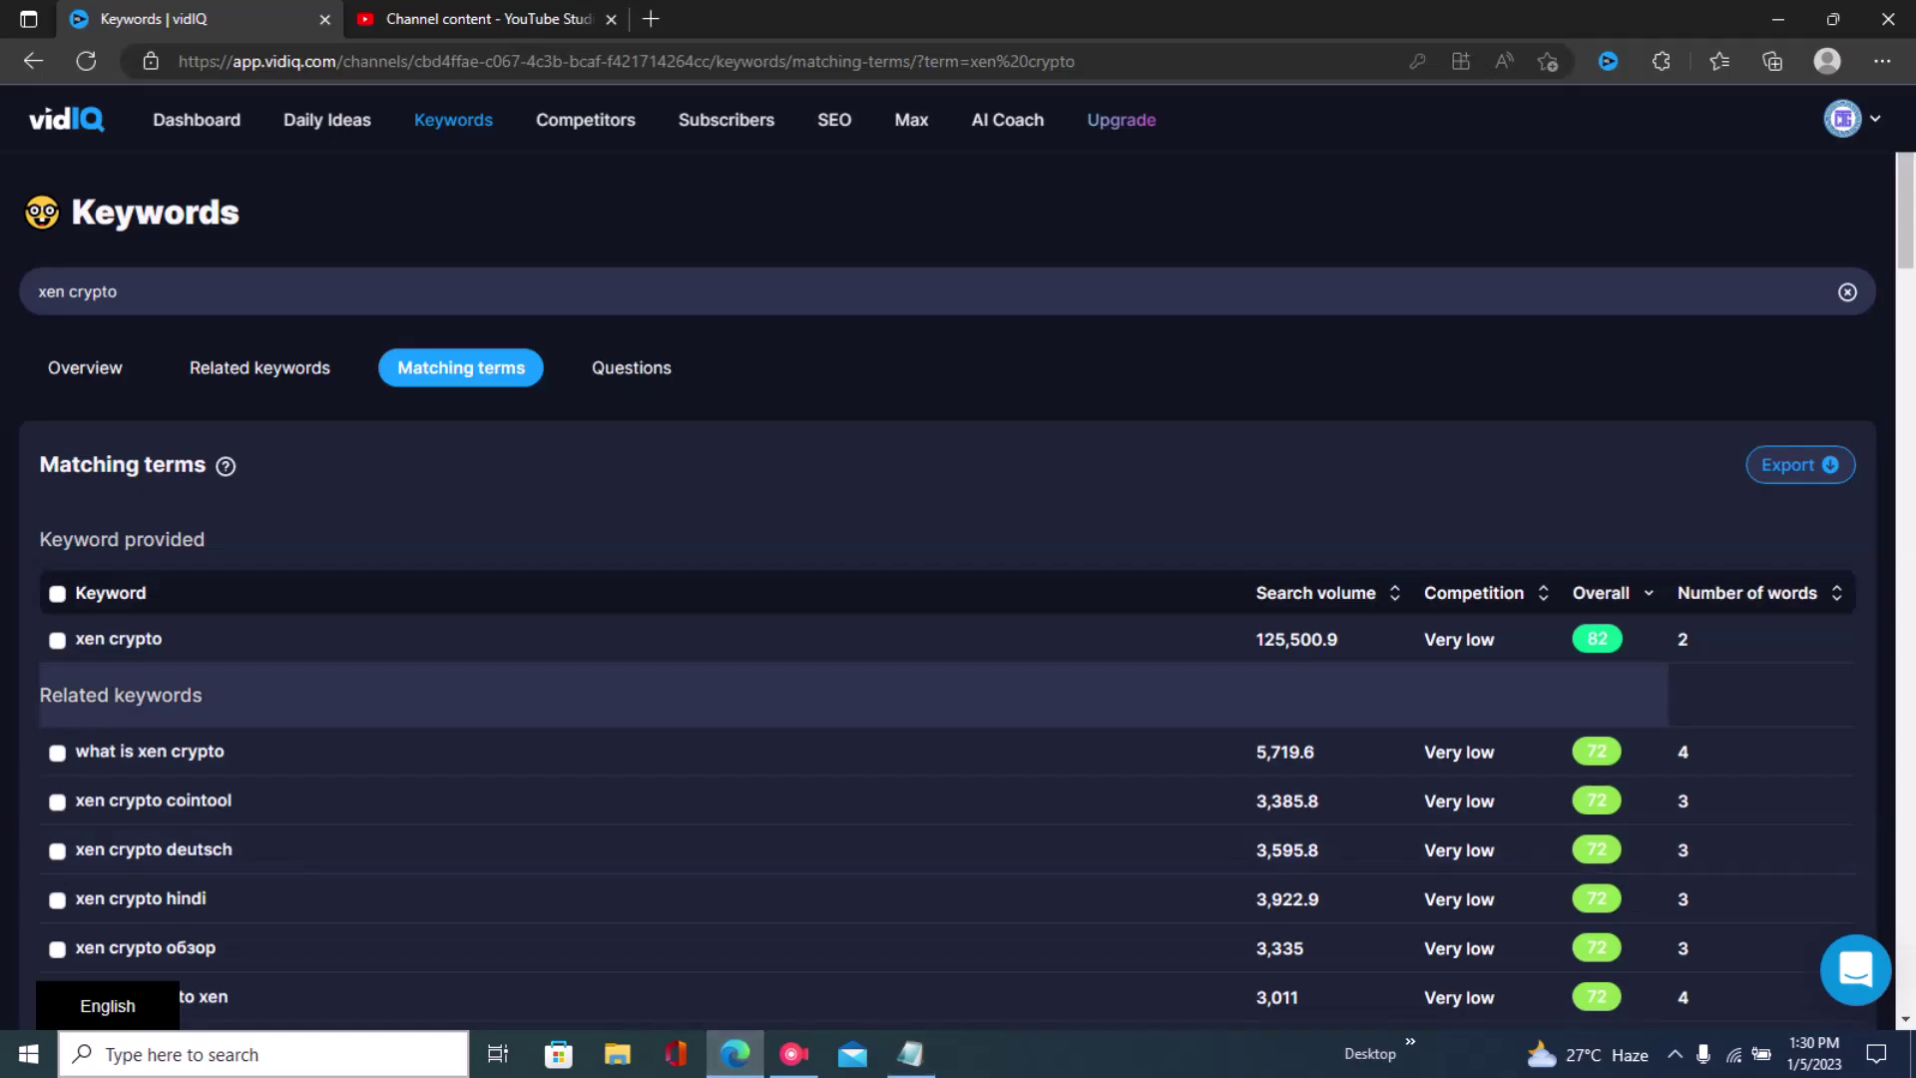
left_click(631, 367)
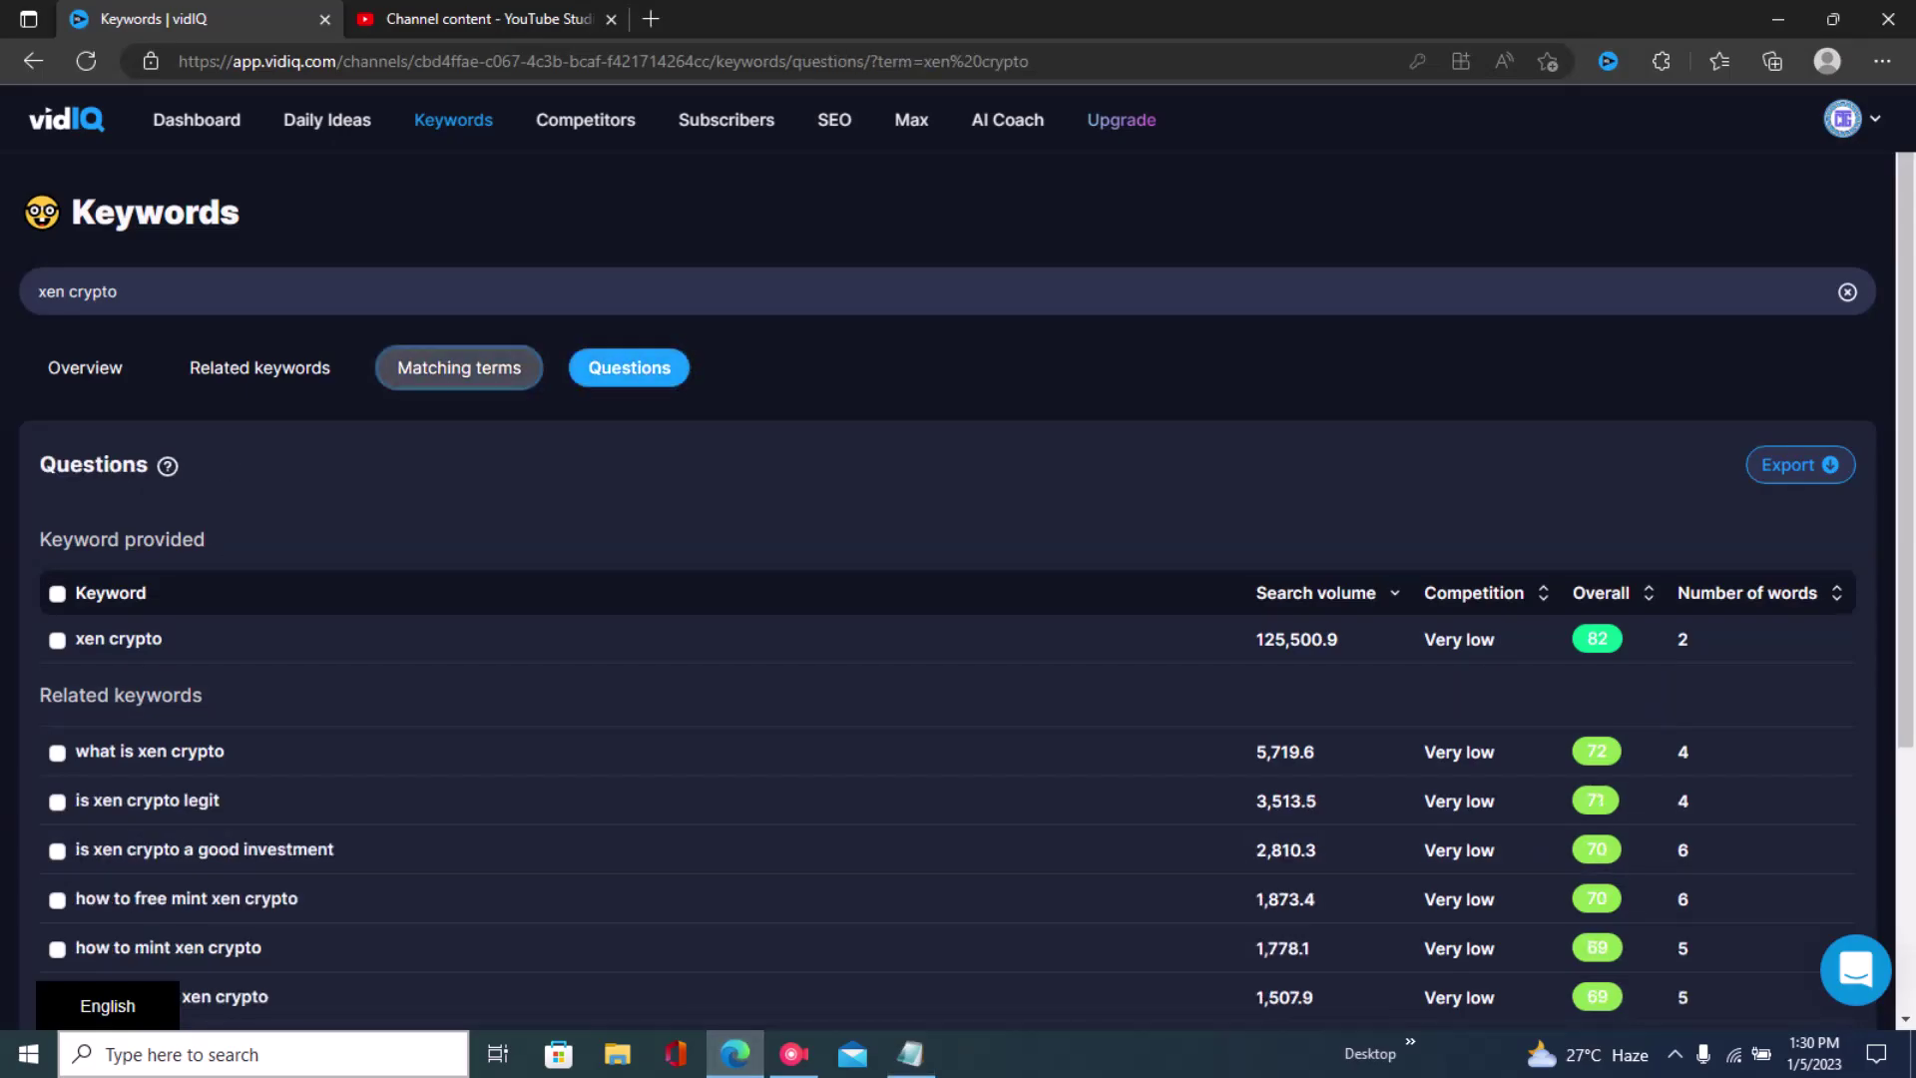
left_click(459, 368)
left_click(260, 367)
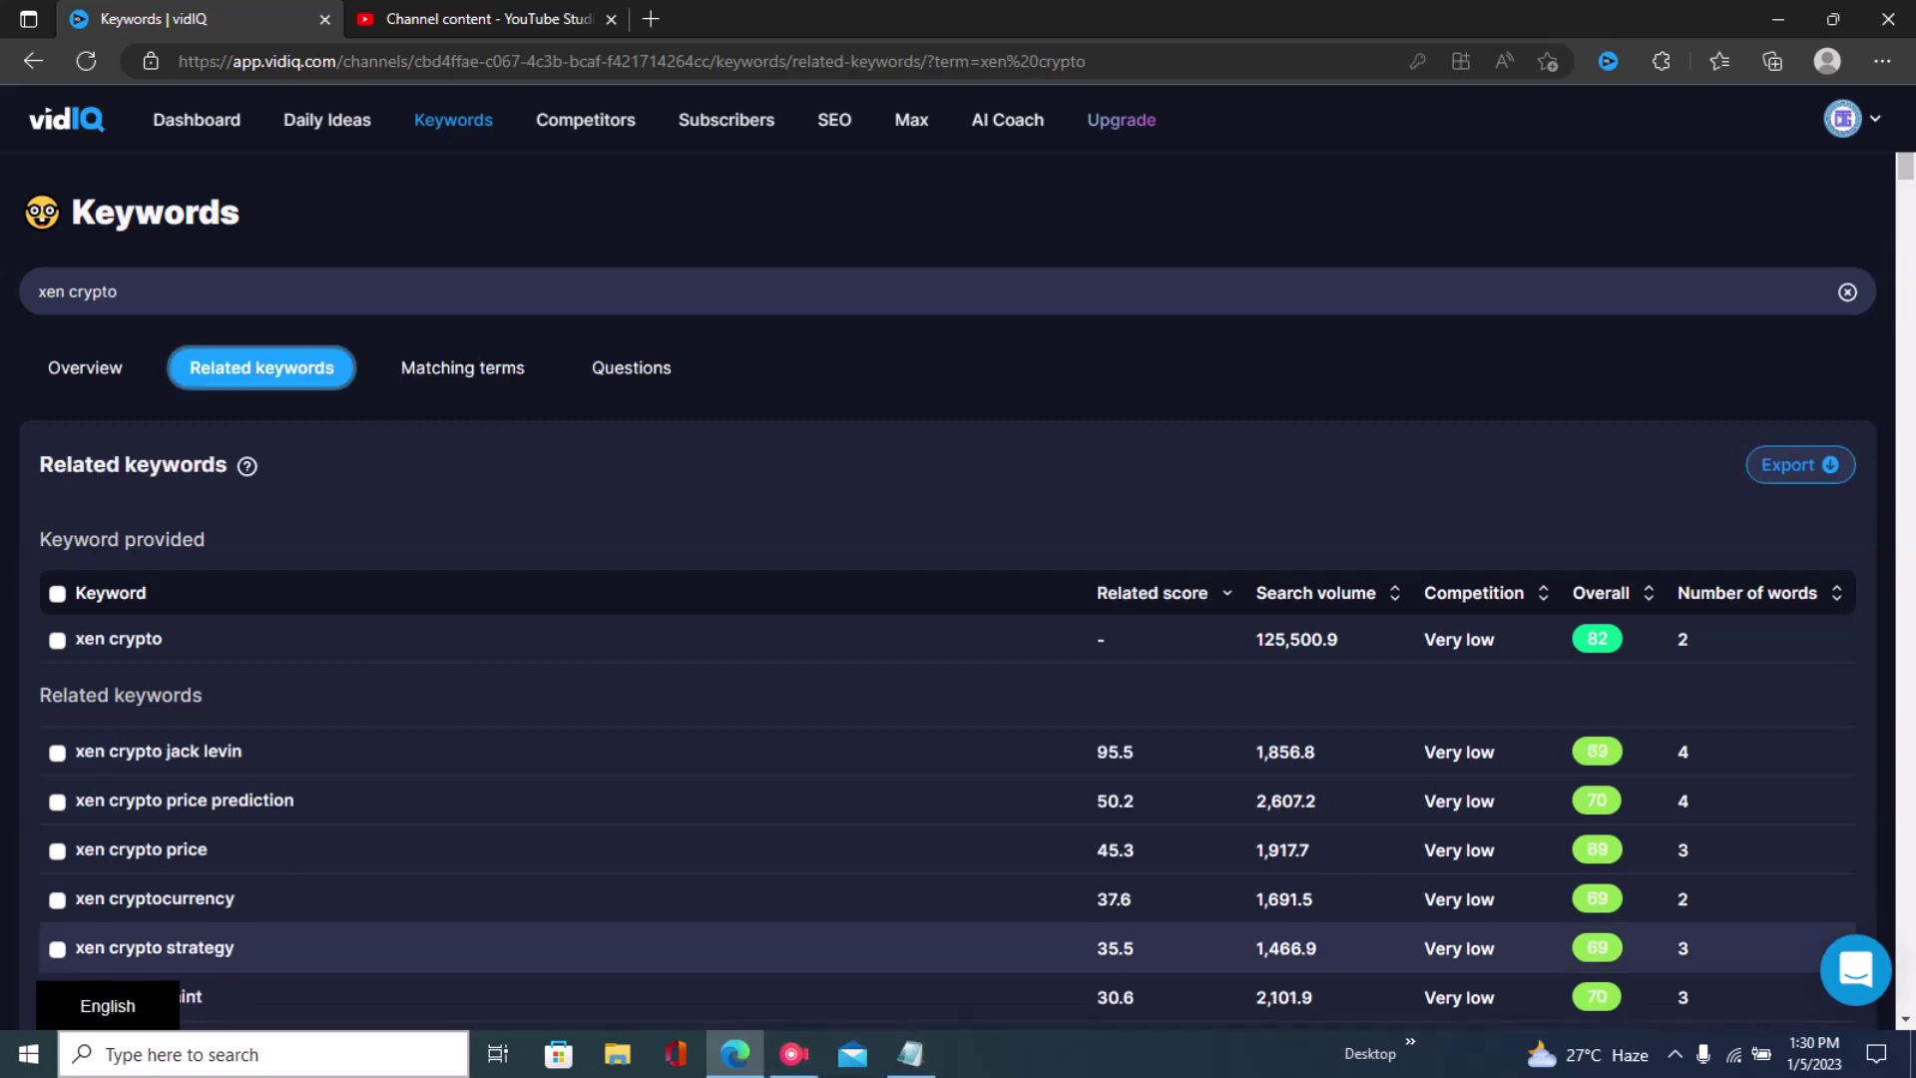
- Switch to the Notepad outline and review step 5, SEARCH VOLUME Vs. COMPETITION
key("alt+Tab")
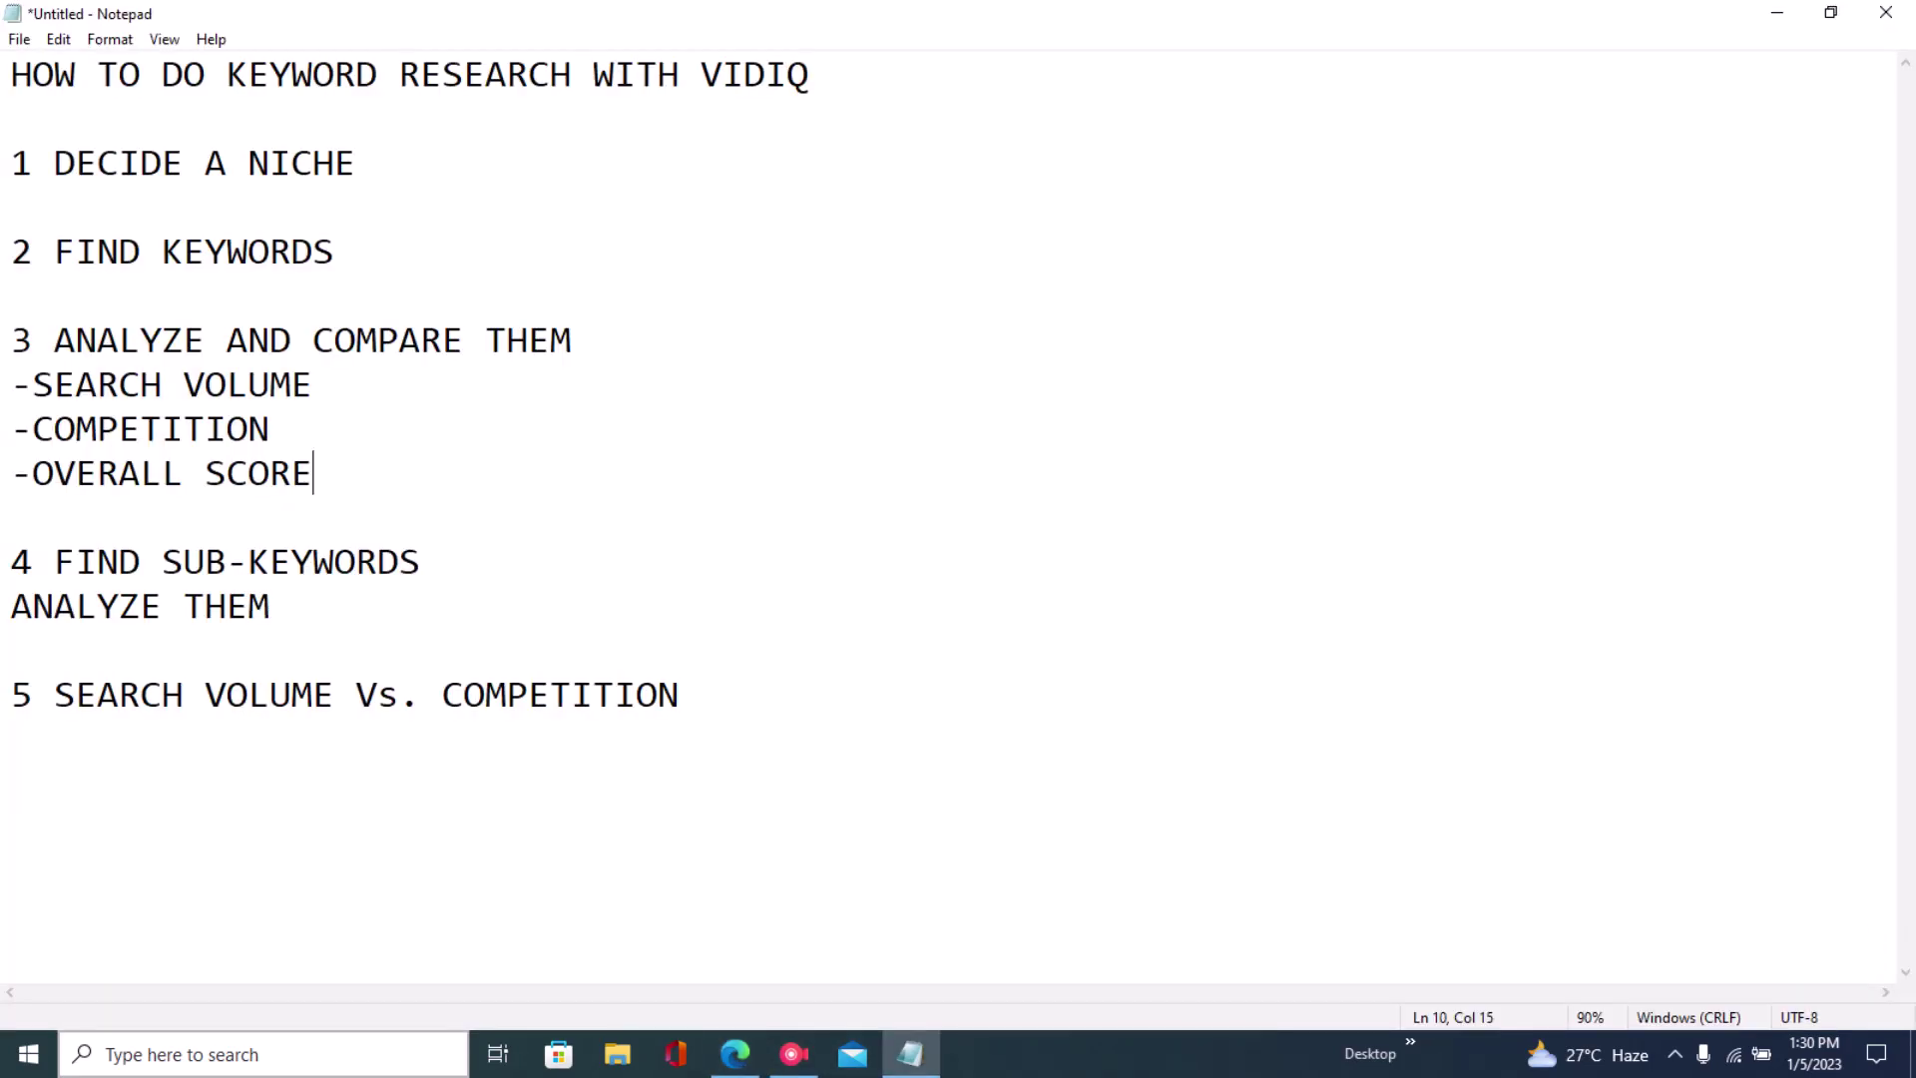
left_click_drag(54, 694, 638, 649)
left_click(683, 694)
- Return to vidIQ, sort the xen crypto related keywords by competition, and open the questions list
key("alt+Tab")
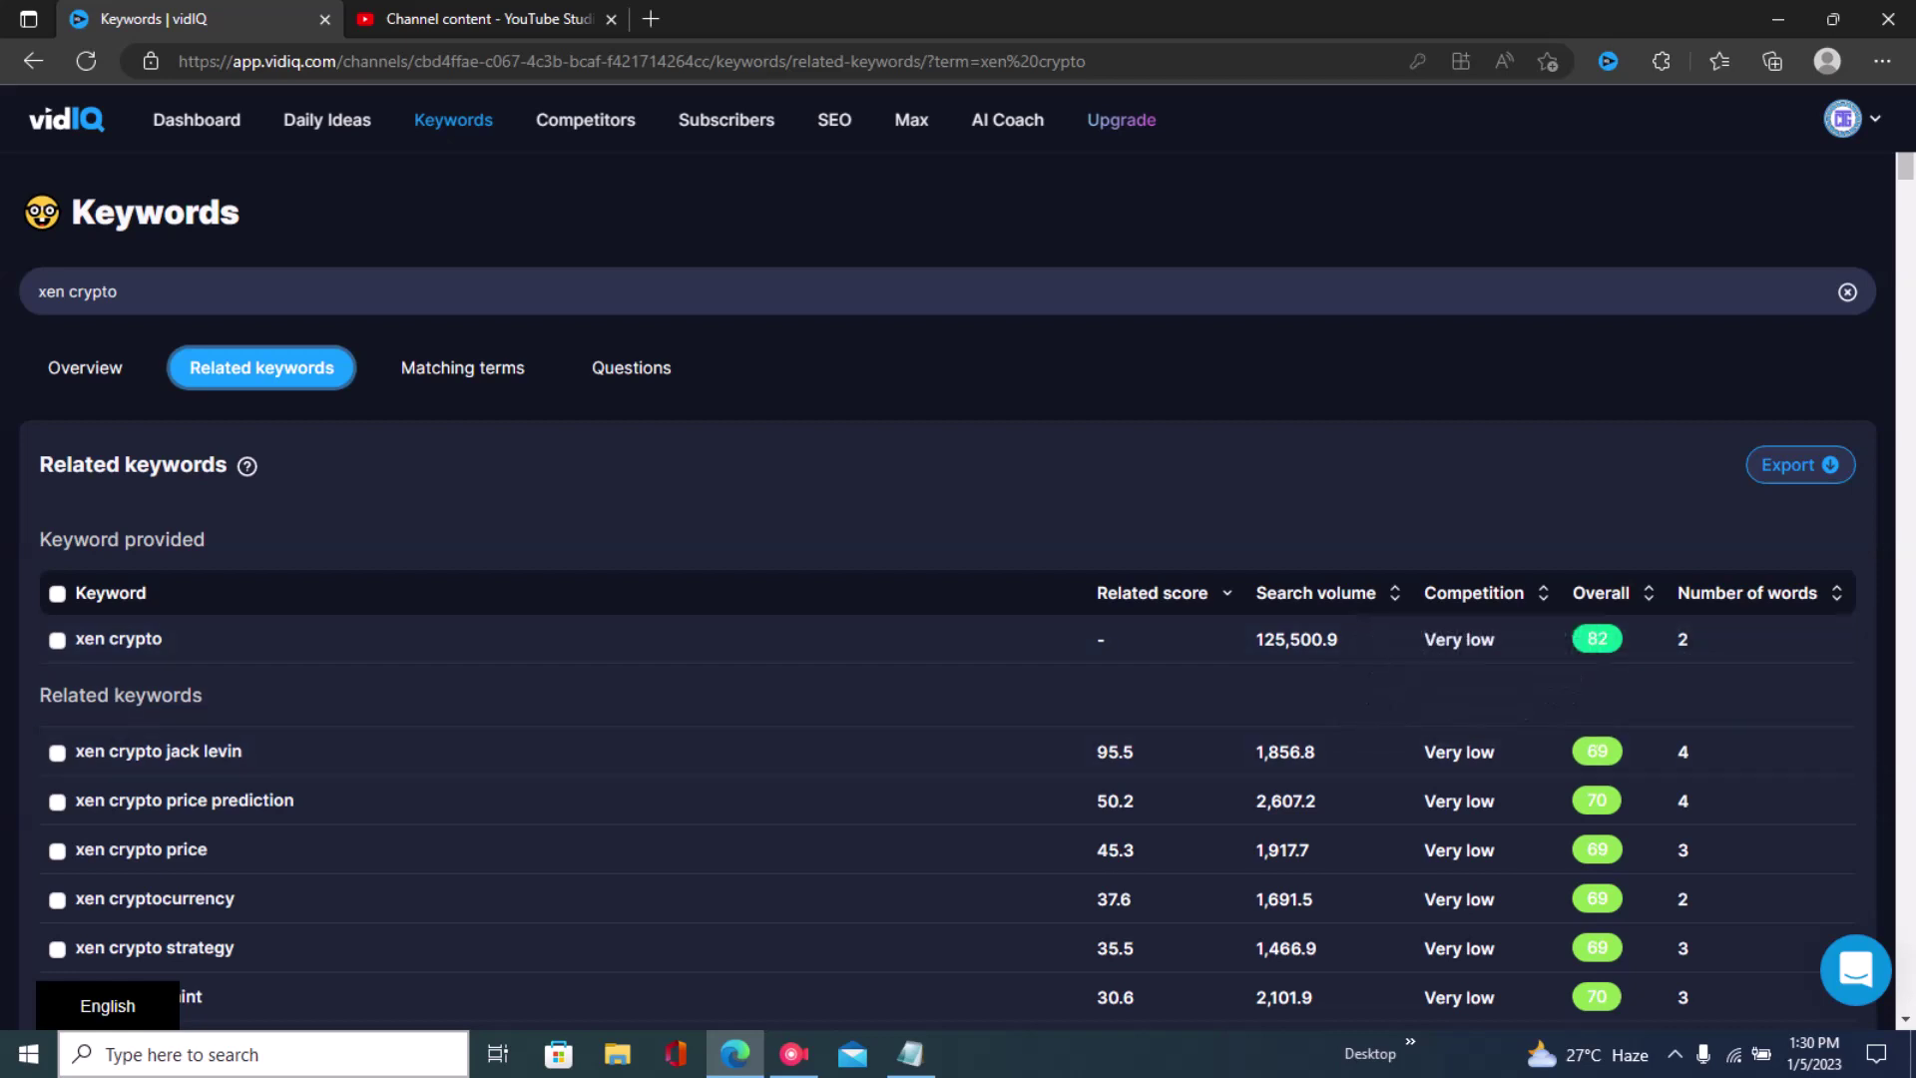
left_click(1486, 593)
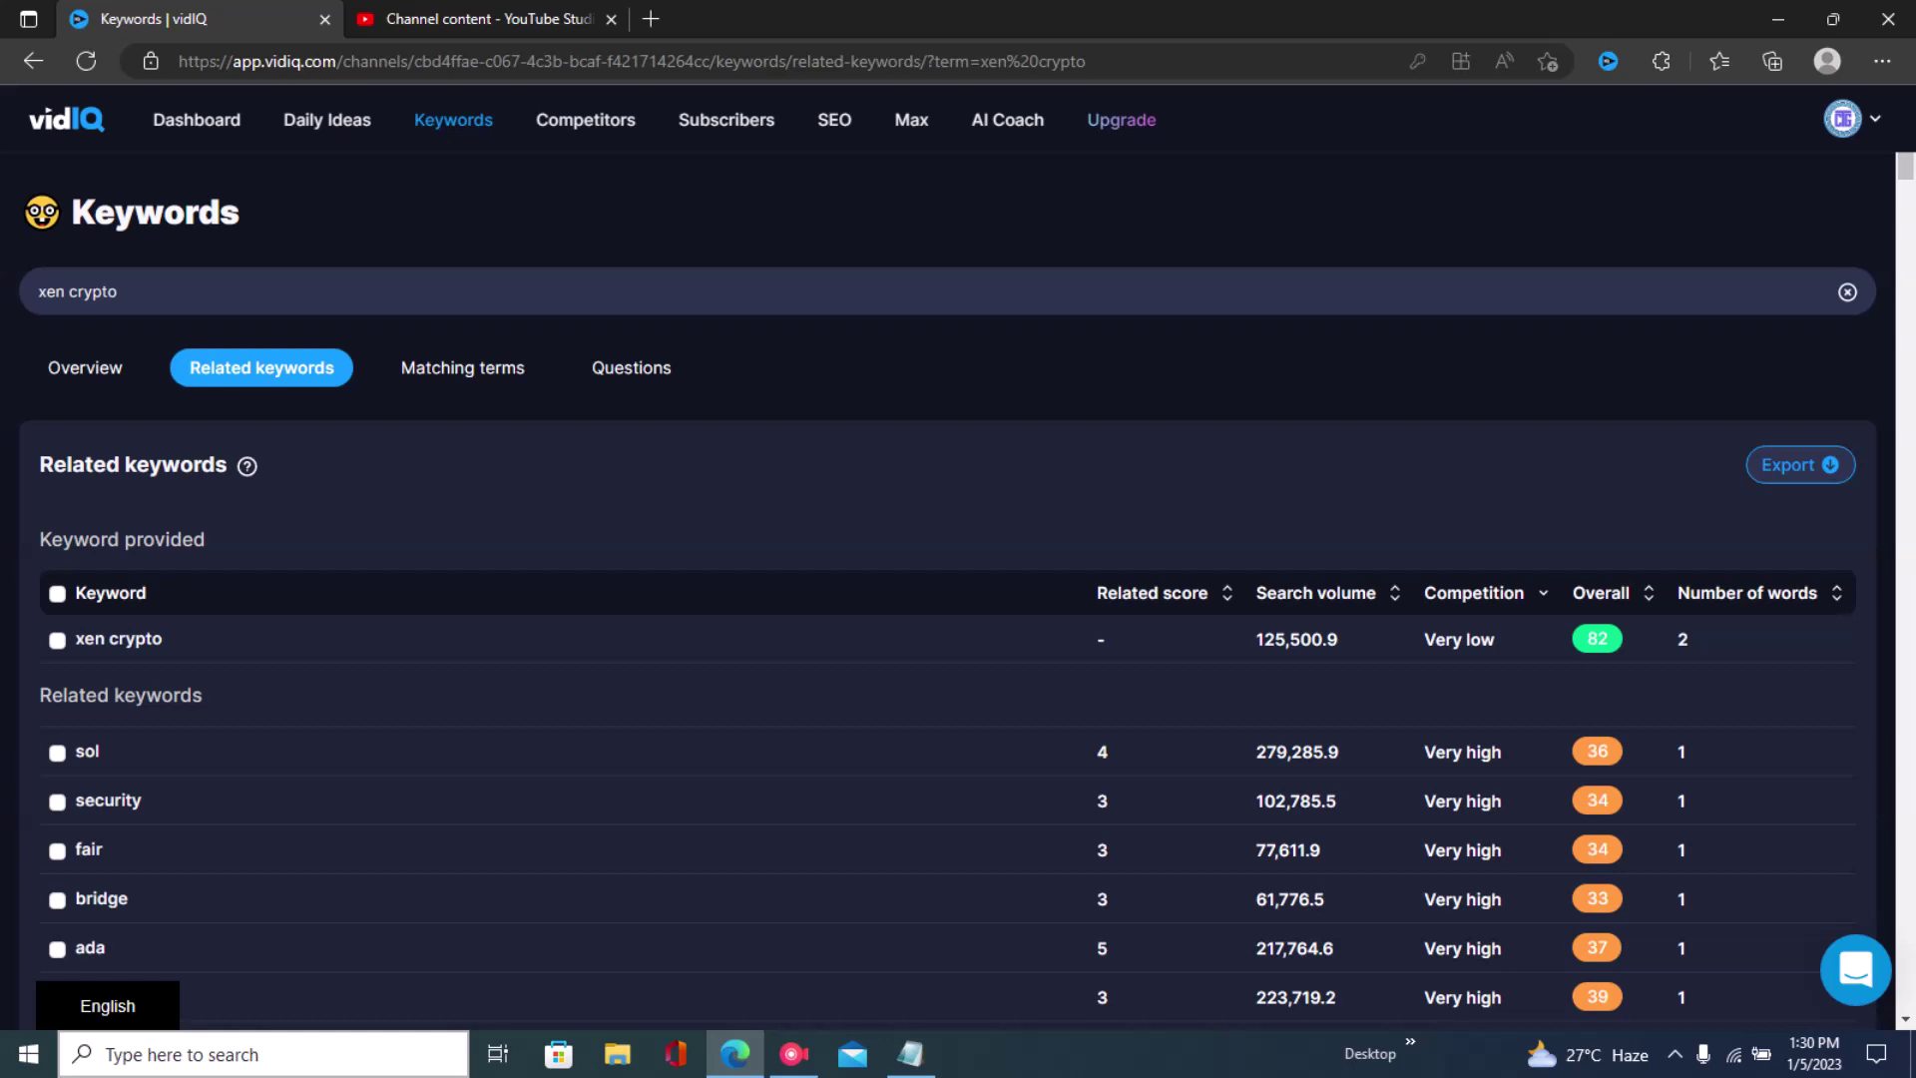
left_click(1486, 593)
left_click(1474, 592)
left_click(630, 367)
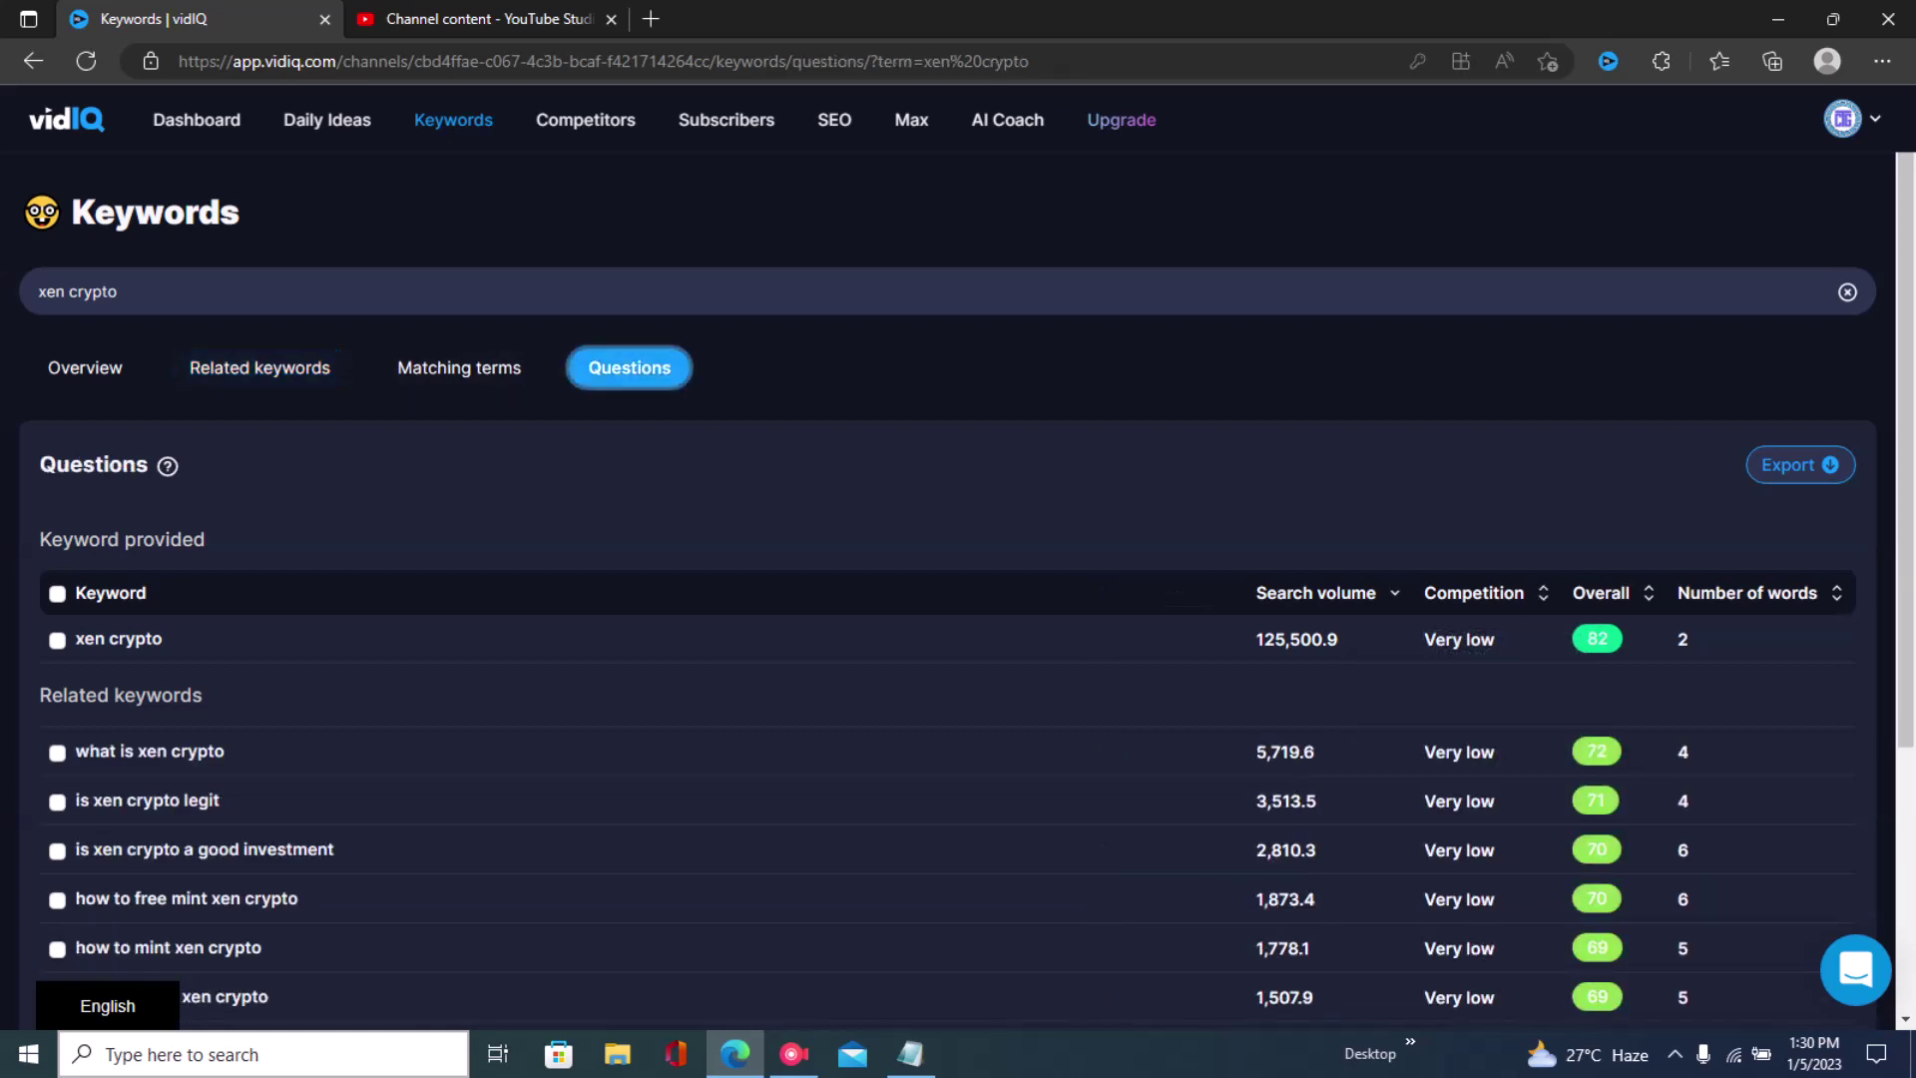